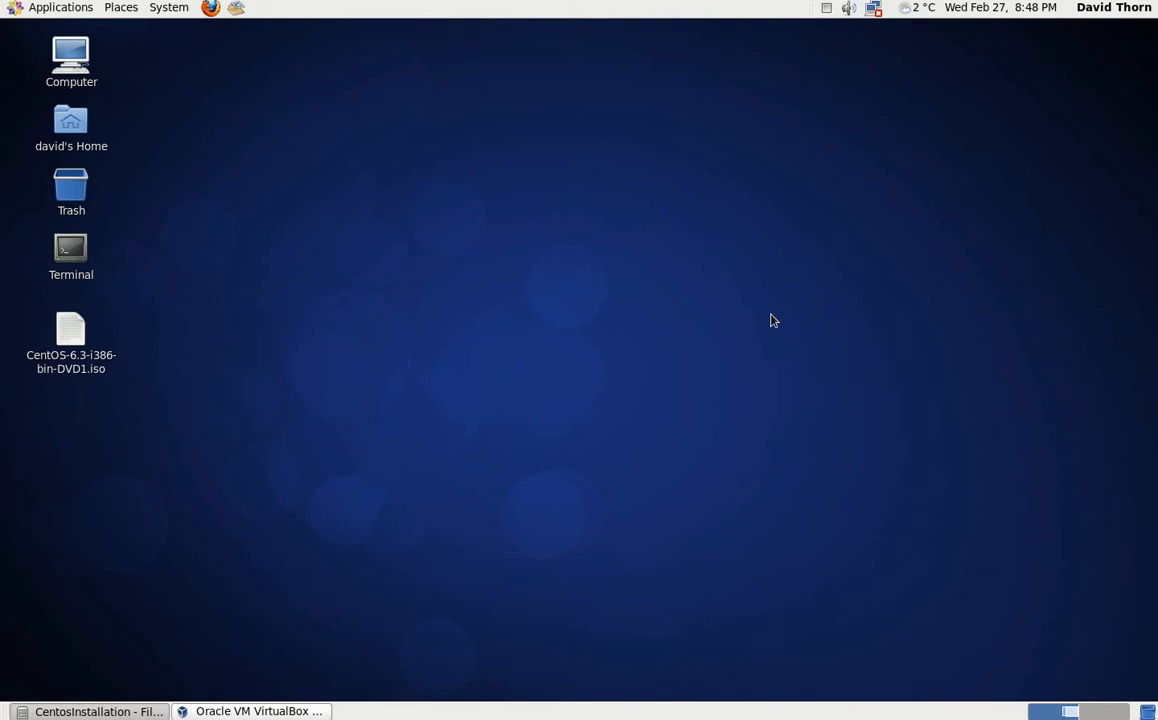
- Center the VirtualBox Manager window on screen and select the CentOS ISO icon on the desktop
left_click(267, 714)
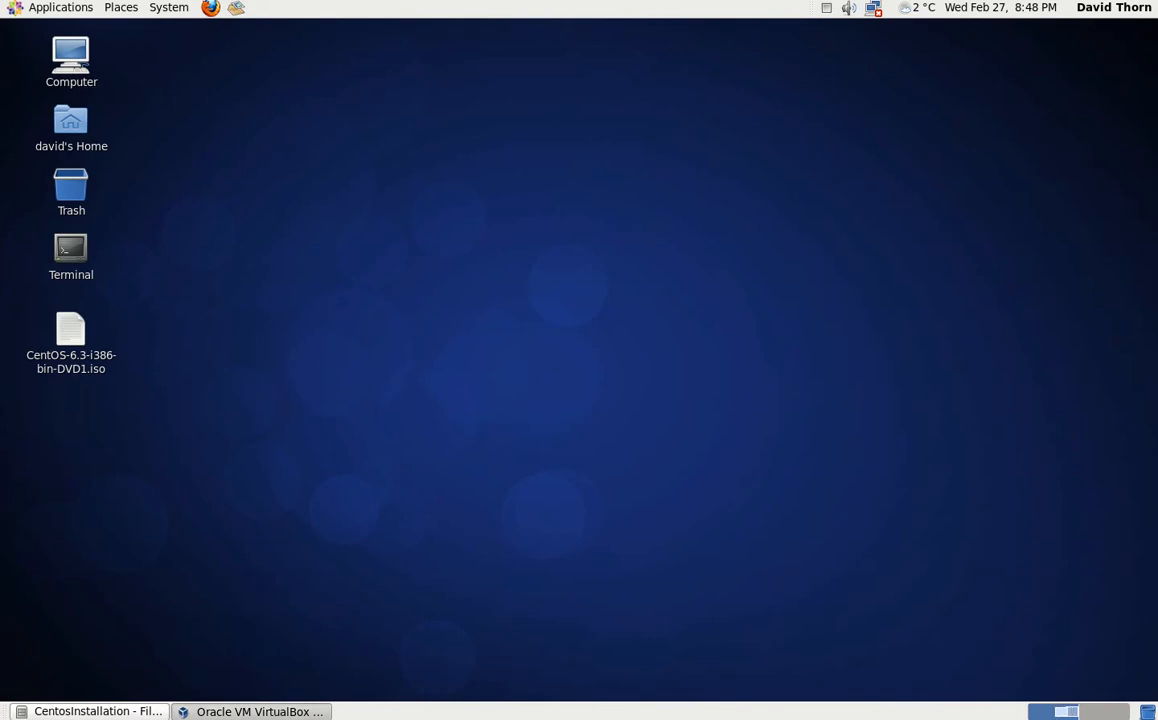
left_click_drag(1157, 160, 506, 138)
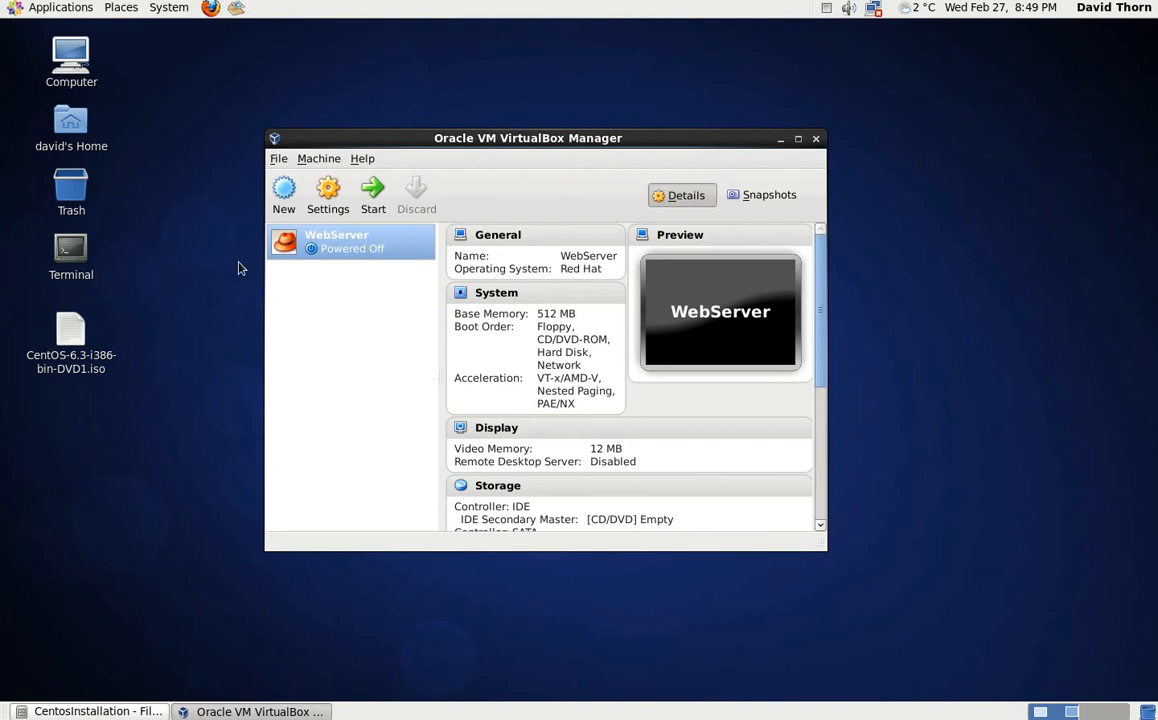
left_click(71, 322)
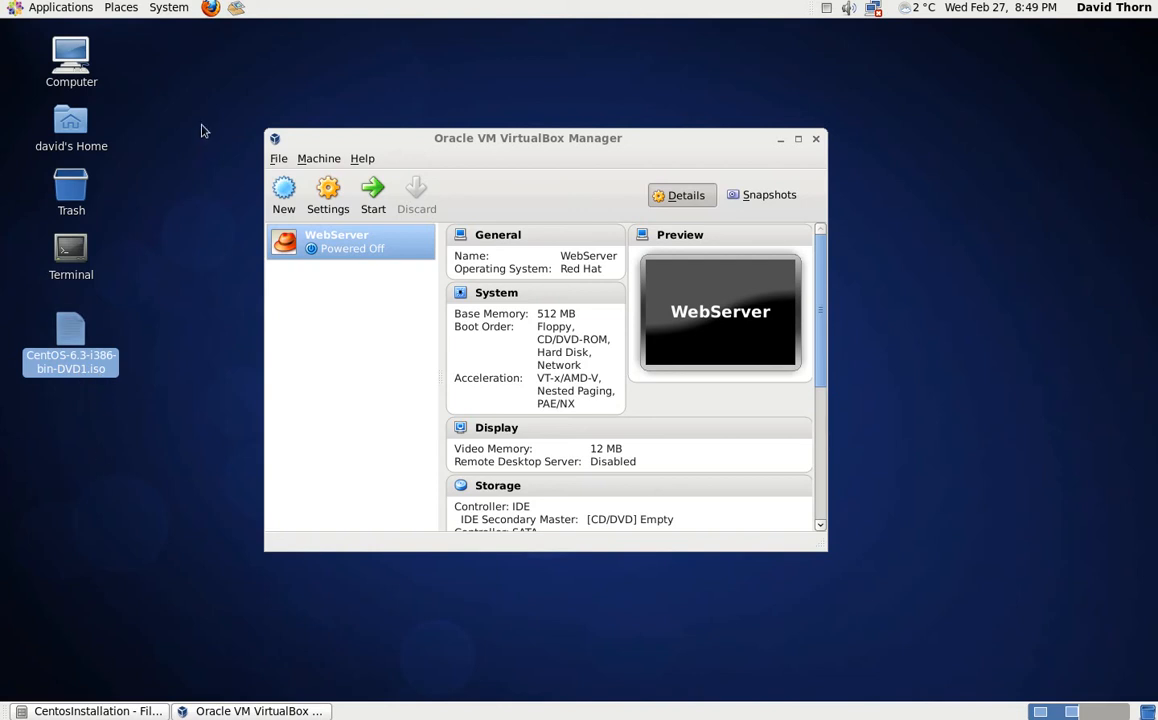
- Launch Firefox from the top GNOME panel, landing on Google search
left_click(210, 8)
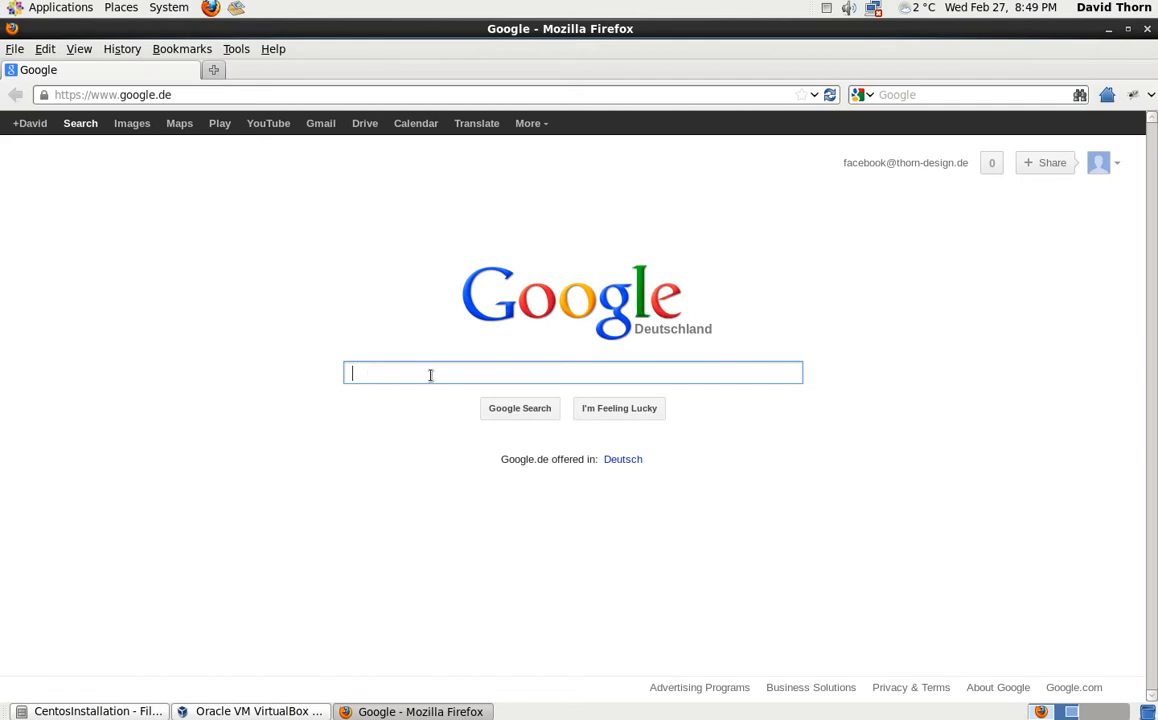
- Google 'centos download' and navigate centos.org Downloads to the North American mirrors table
type("centos d")
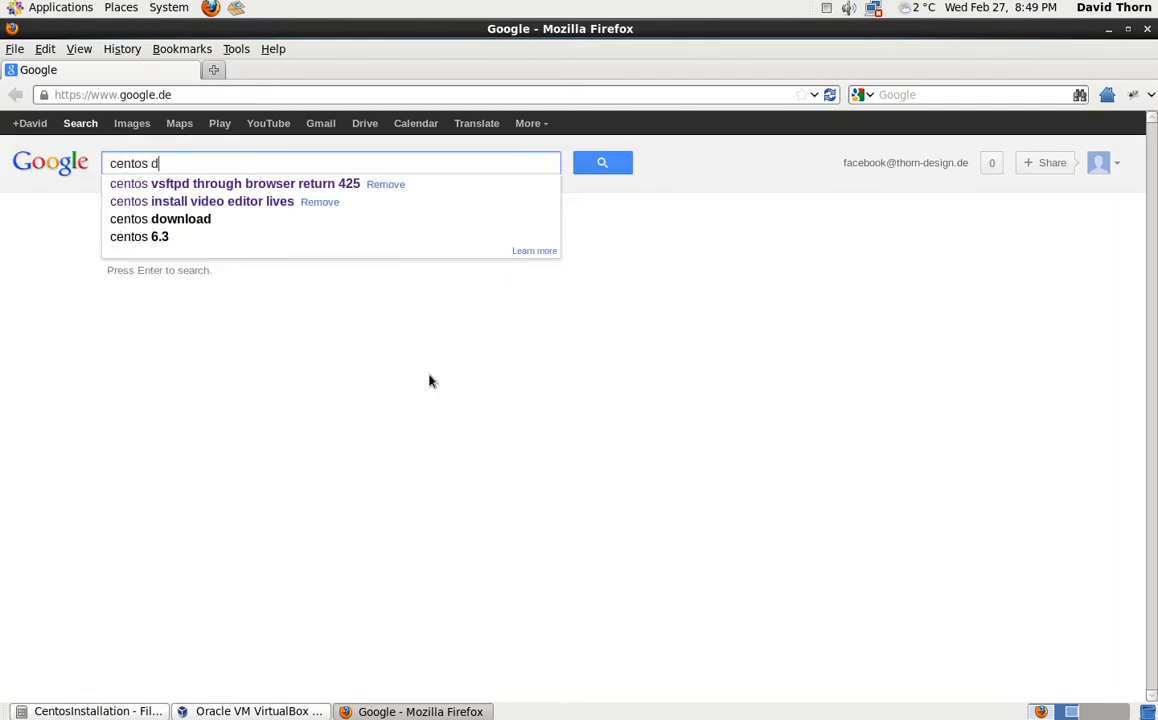
type("ownload")
key("Return")
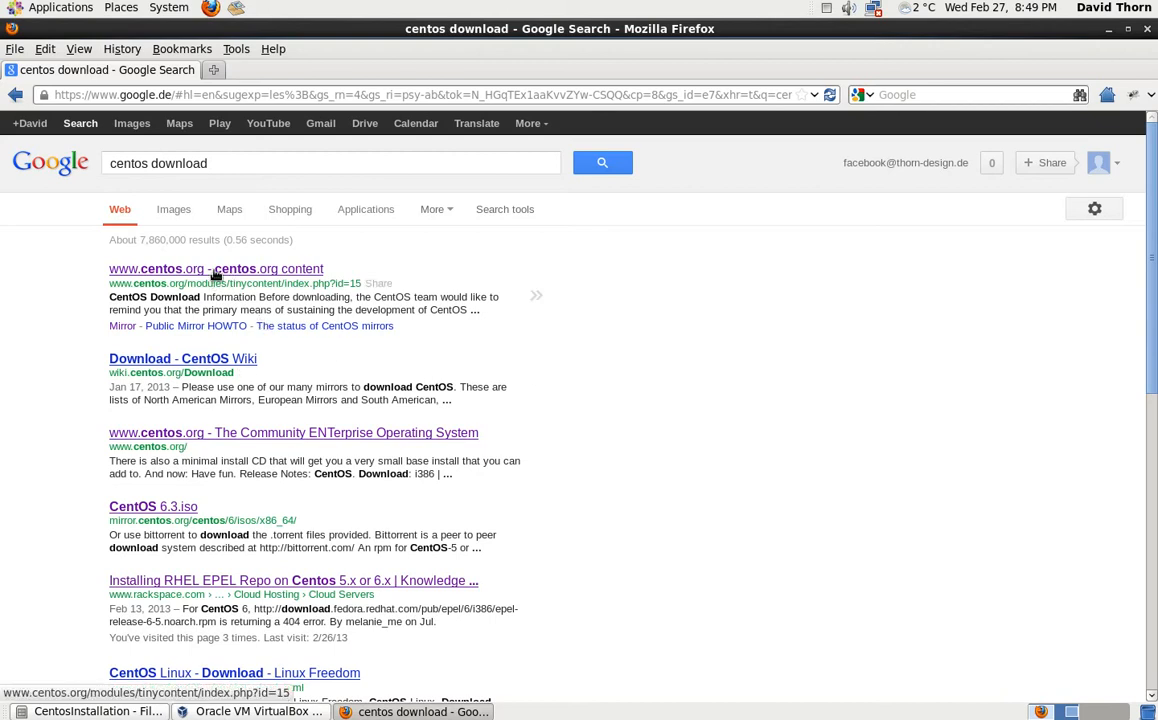
left_click(204, 439)
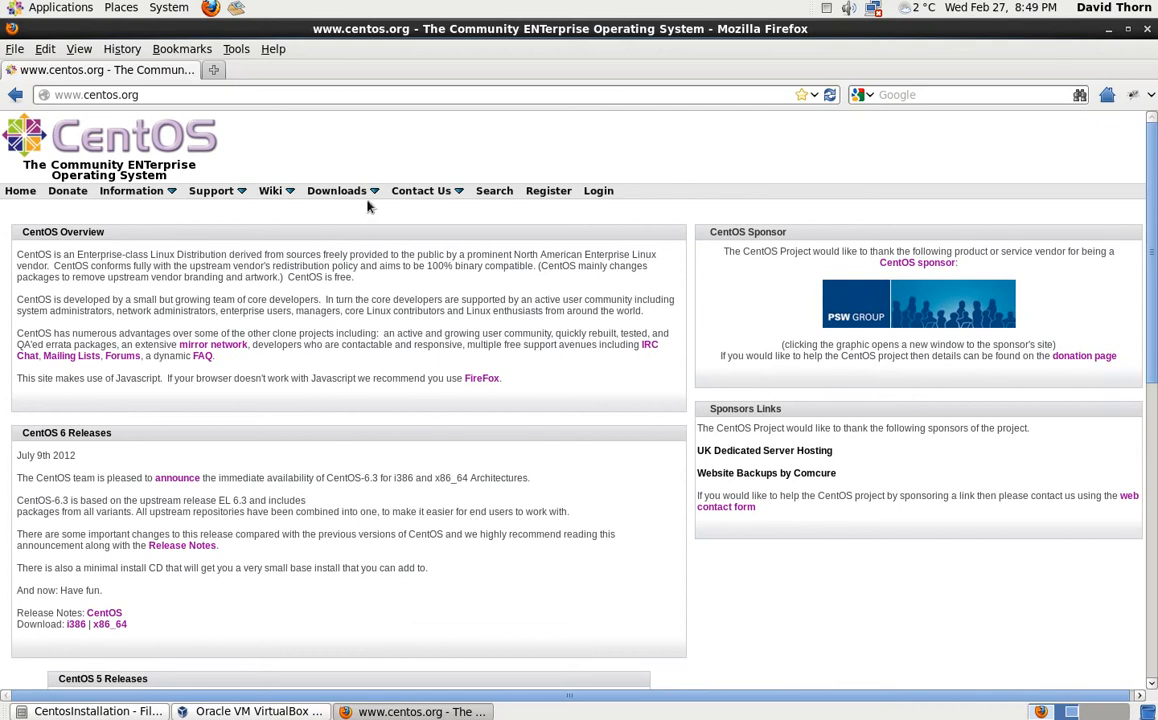
mouse_move(372, 190)
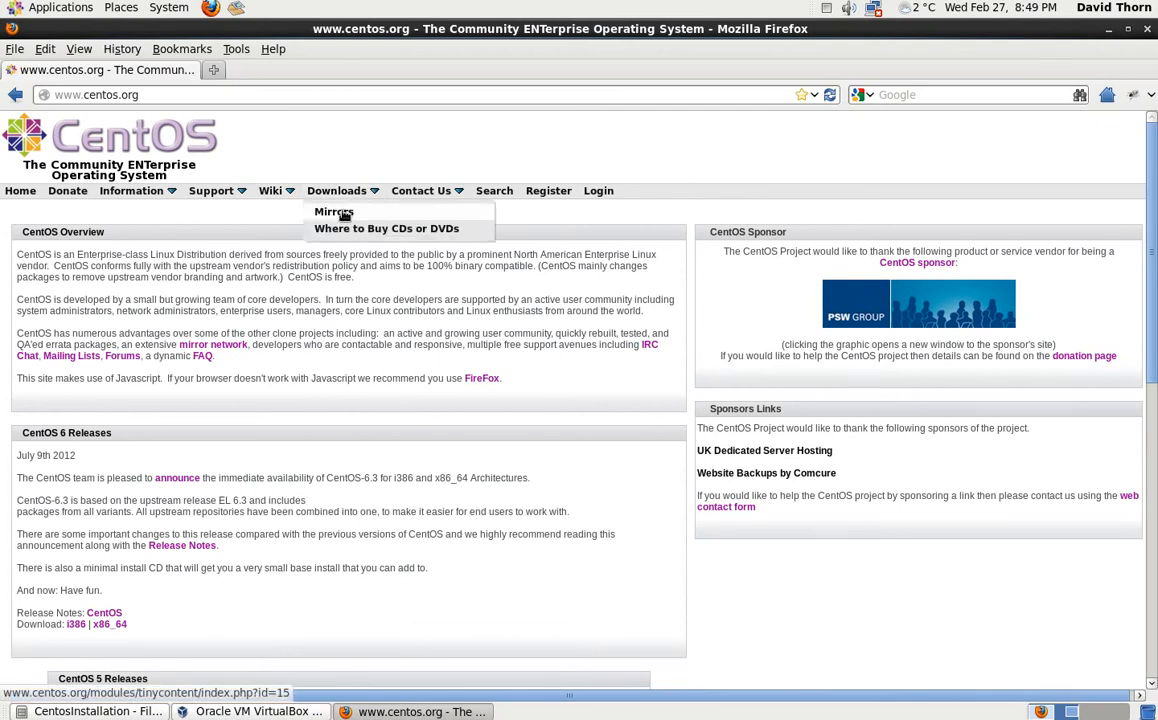
left_click(334, 212)
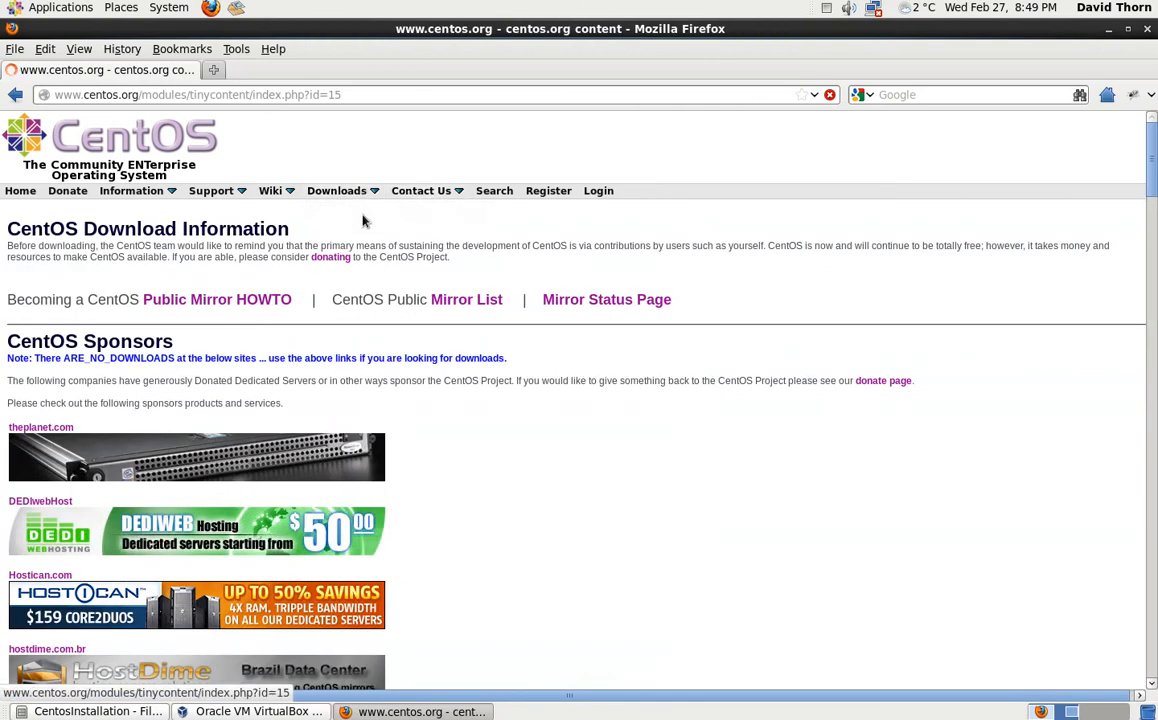
left_click(468, 300)
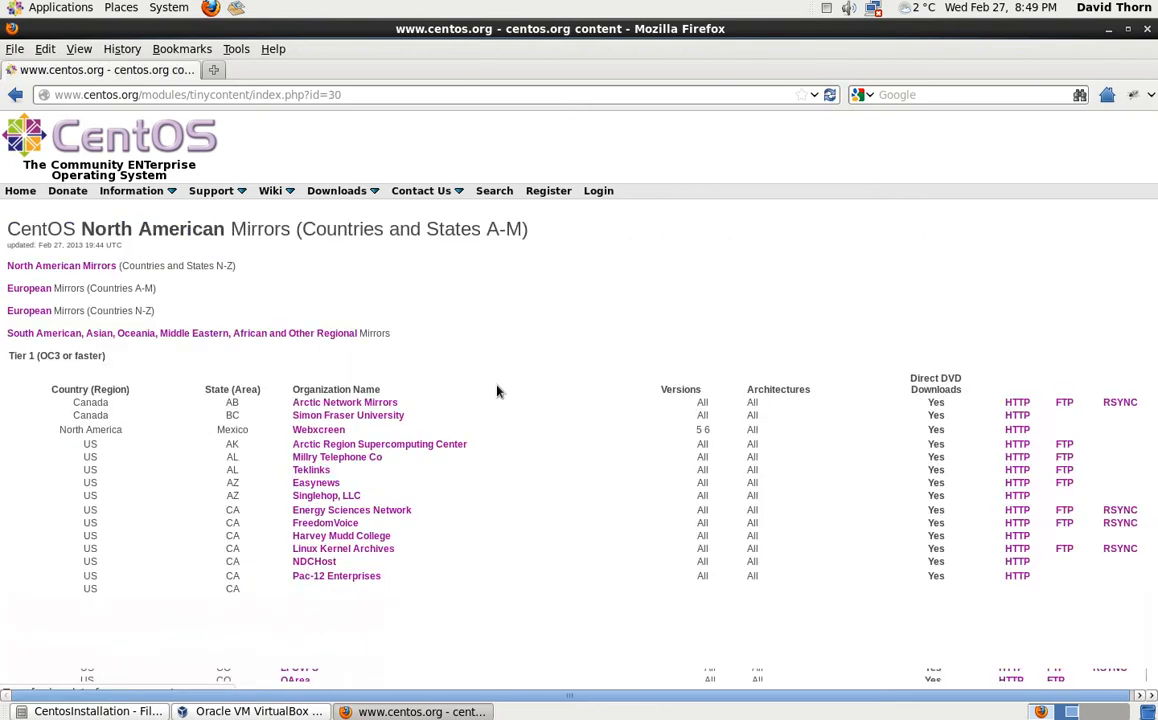
scroll(328, 485, "down", 3)
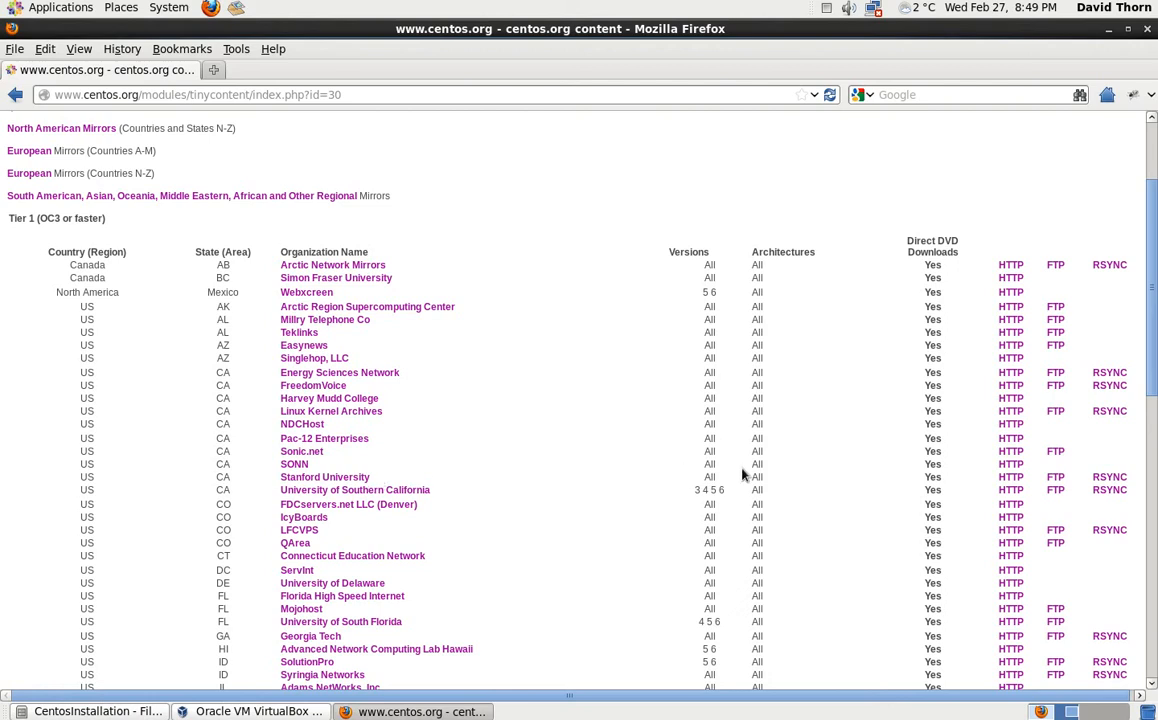
- Browse Stanford's HTTP mirror to 6.3/isos/i386 and highlight the bin-DVD1 image's 3.5G size
left_click(1010, 479)
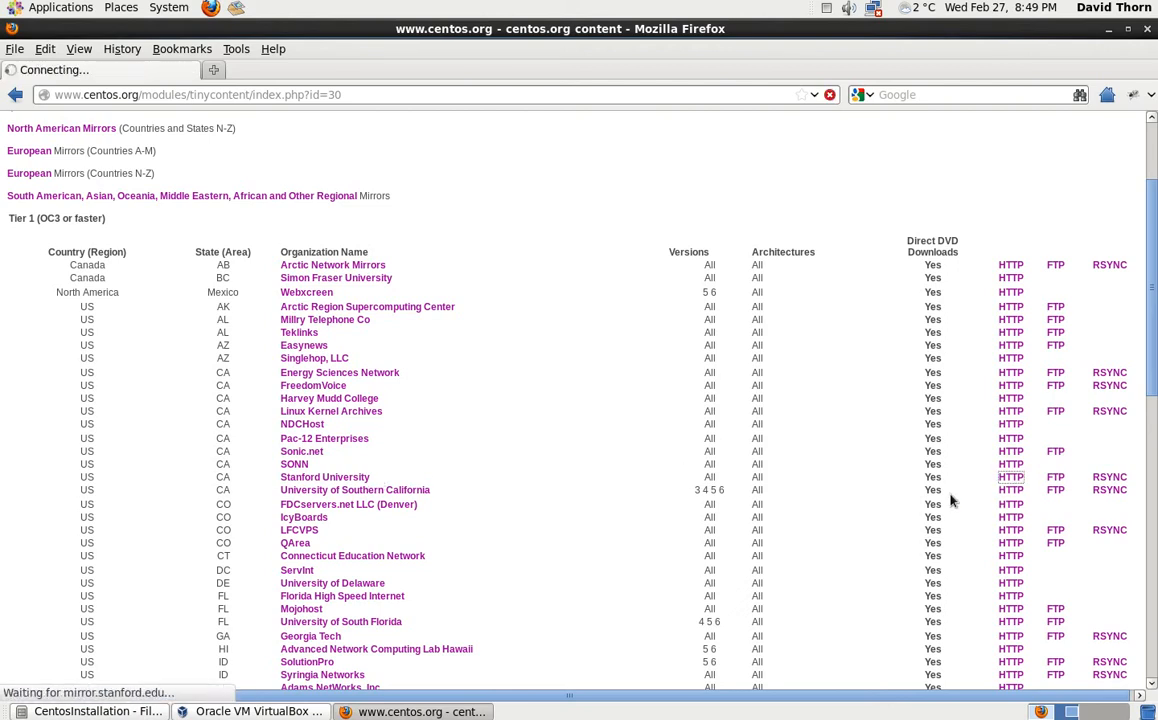
scroll(178, 458, "down", 6)
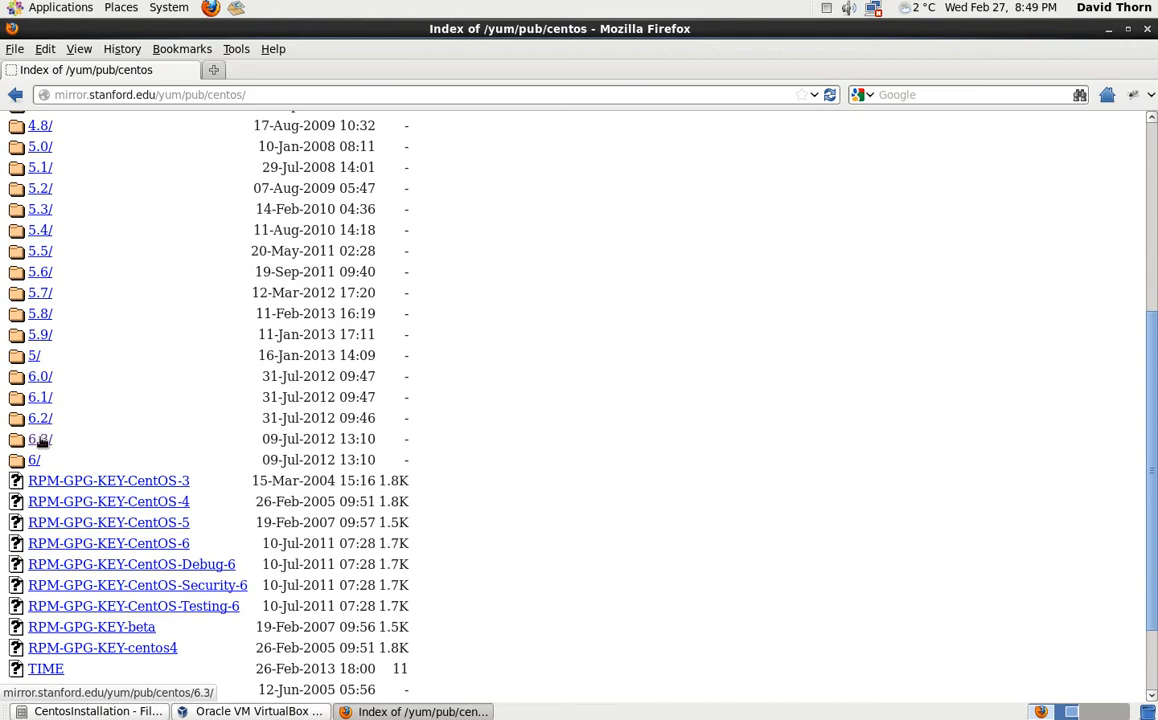
left_click(40, 440)
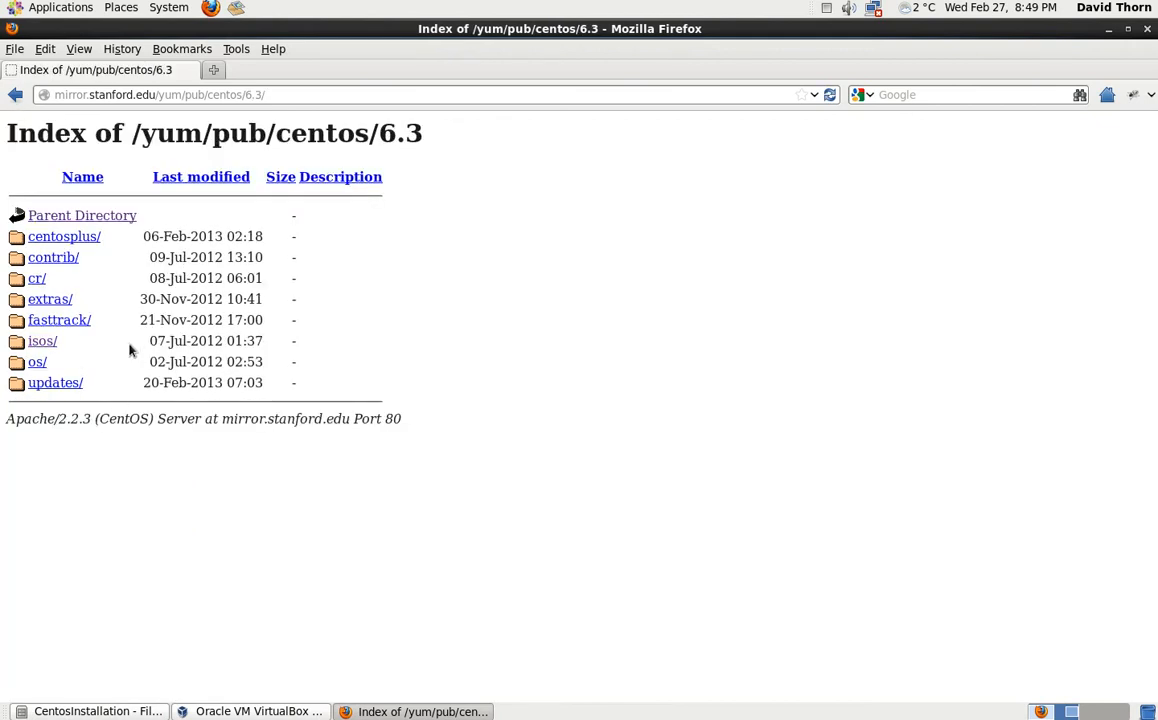
left_click(46, 343)
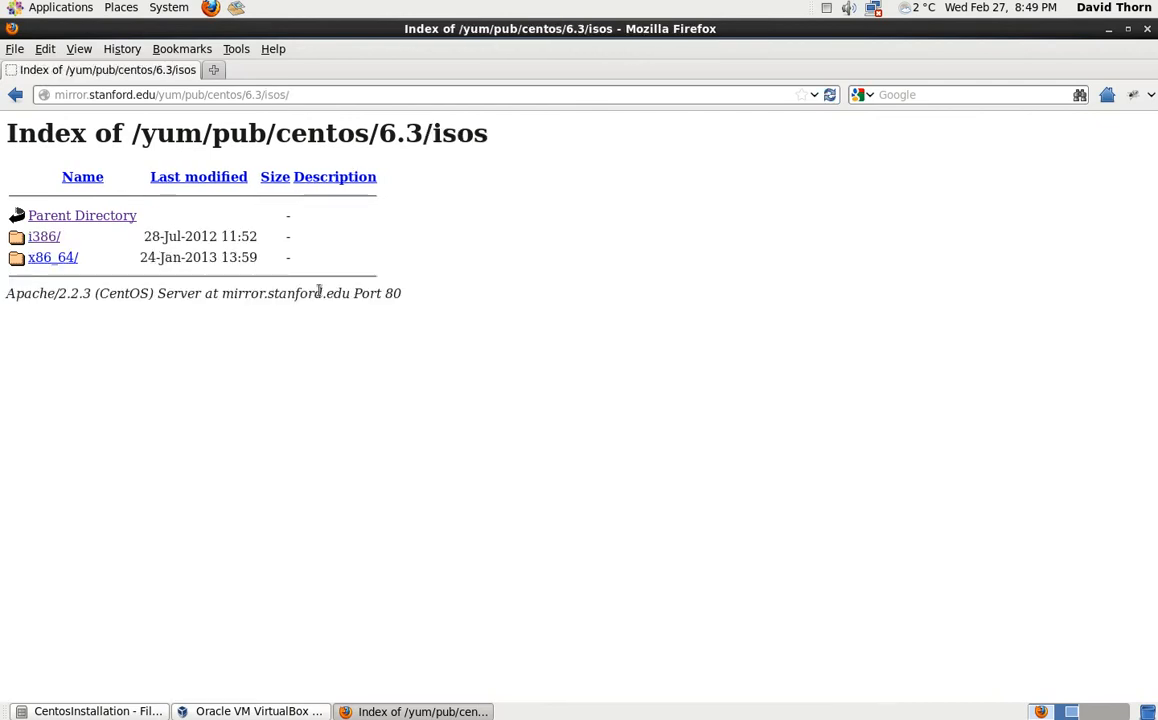
left_click(47, 240)
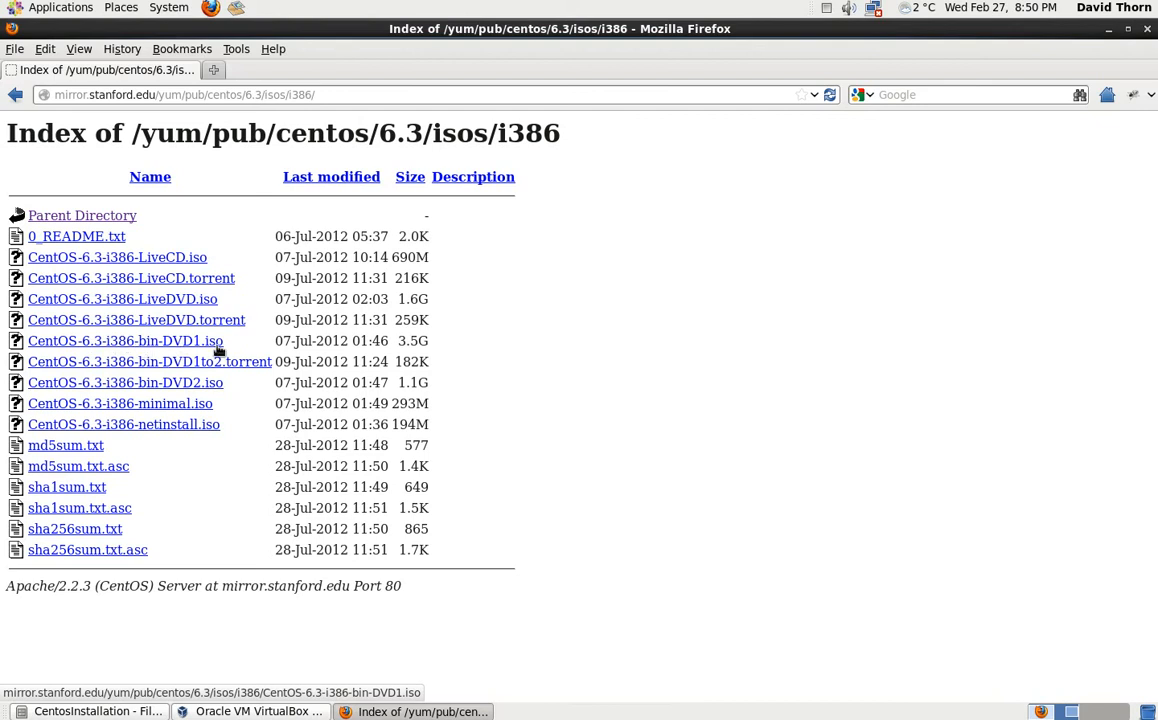
left_click_drag(431, 341, 402, 341)
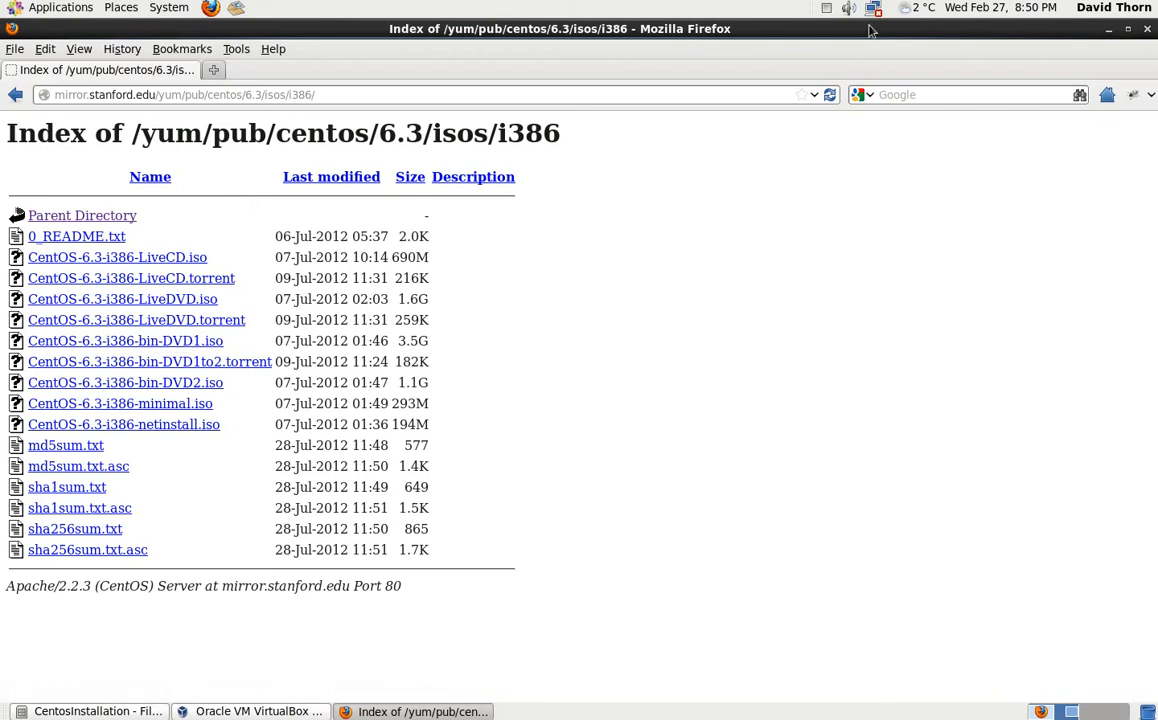
- Close Firefox and reselect the CentOS DVD image icon on the desktop
left_click(1147, 30)
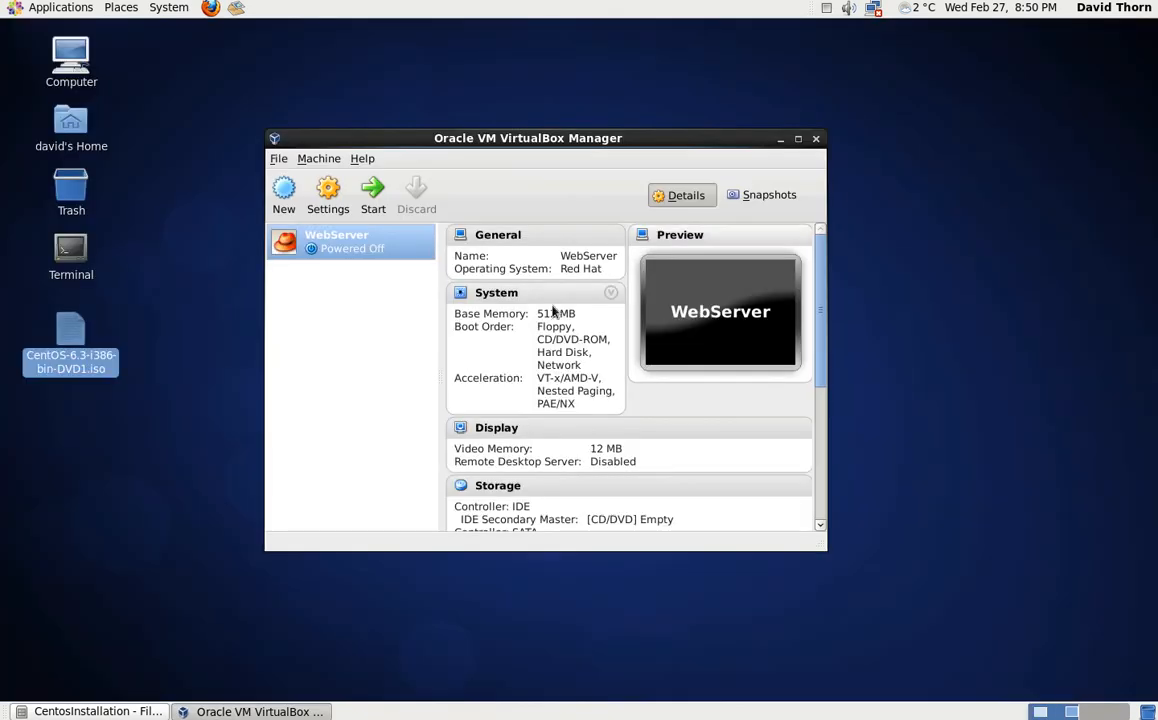
left_click(90, 330)
left_click(88, 330)
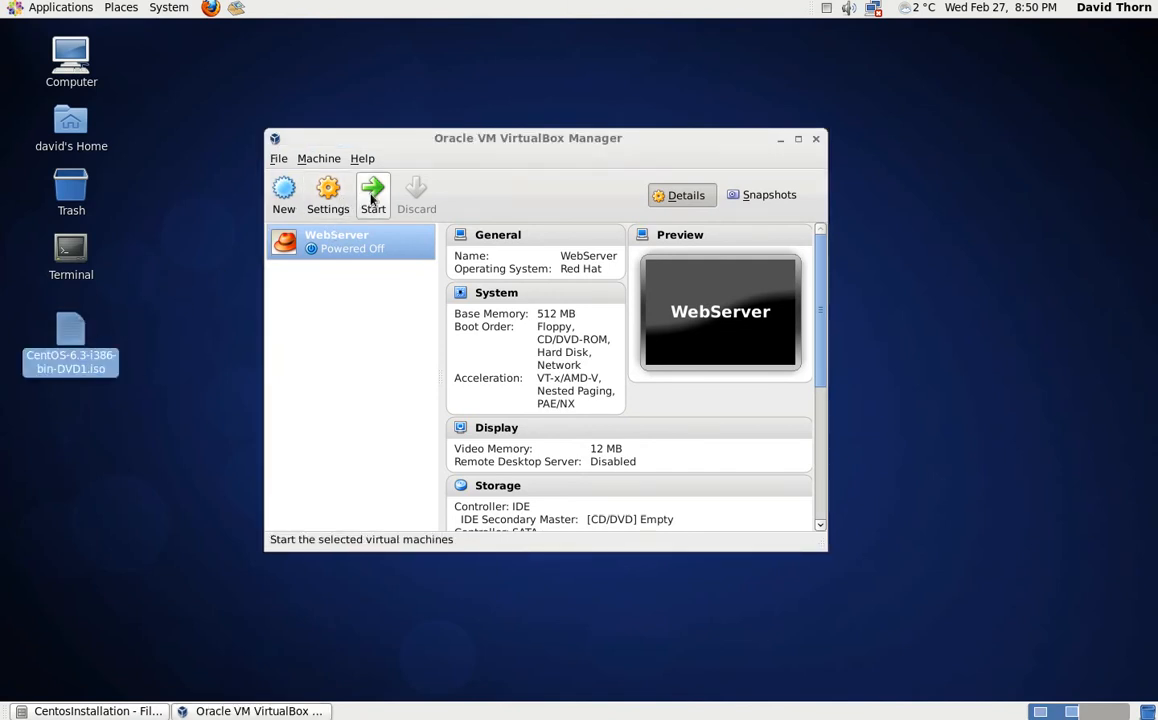
- Start a new VM named DavidDesktop with type Linux and version Red Hat
left_click(284, 193)
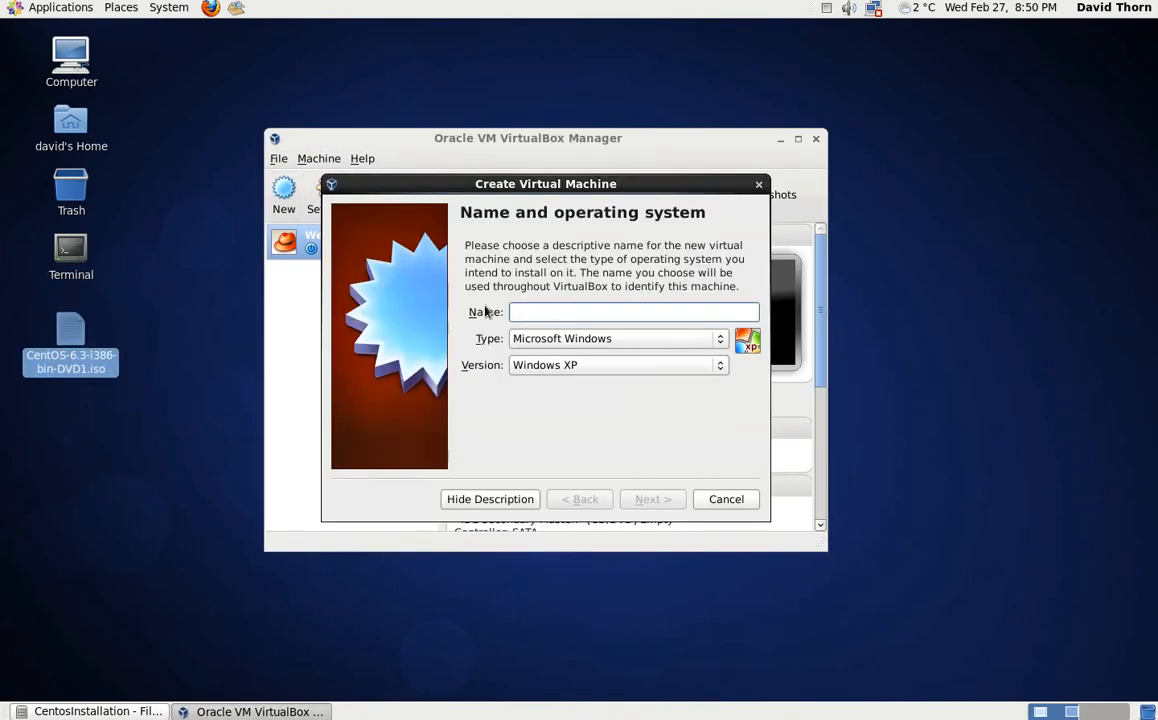
type("DavidDesktop")
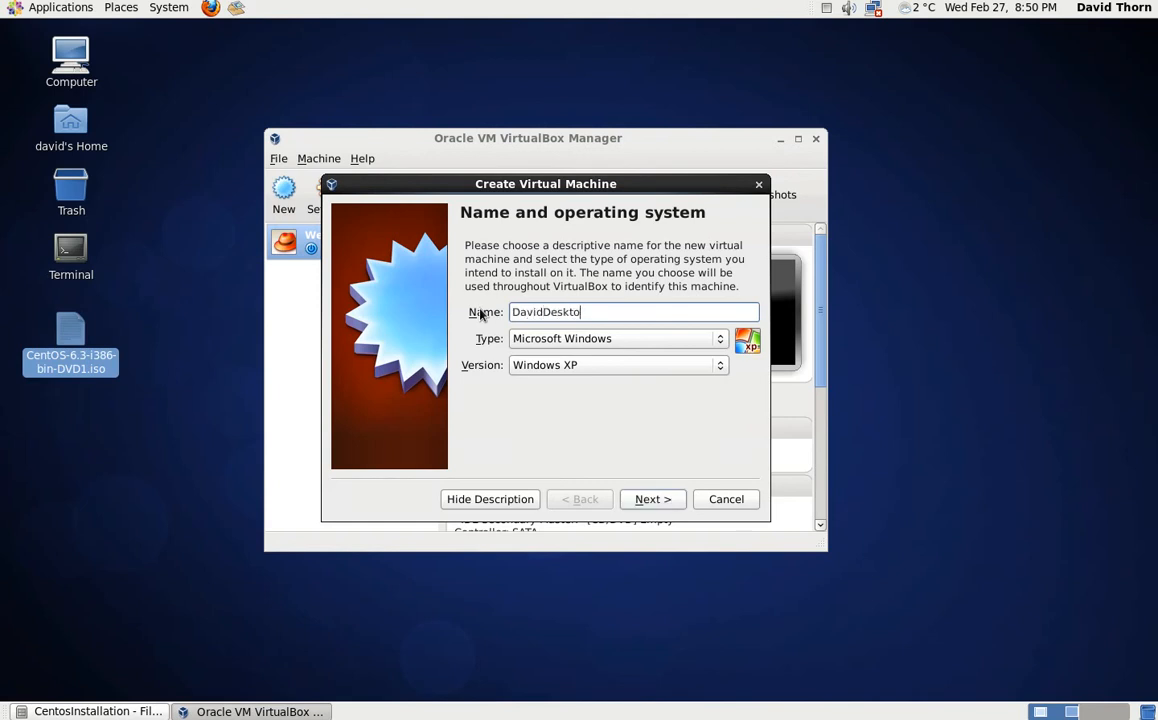
left_click(540, 339)
left_click(537, 364)
left_click(537, 365)
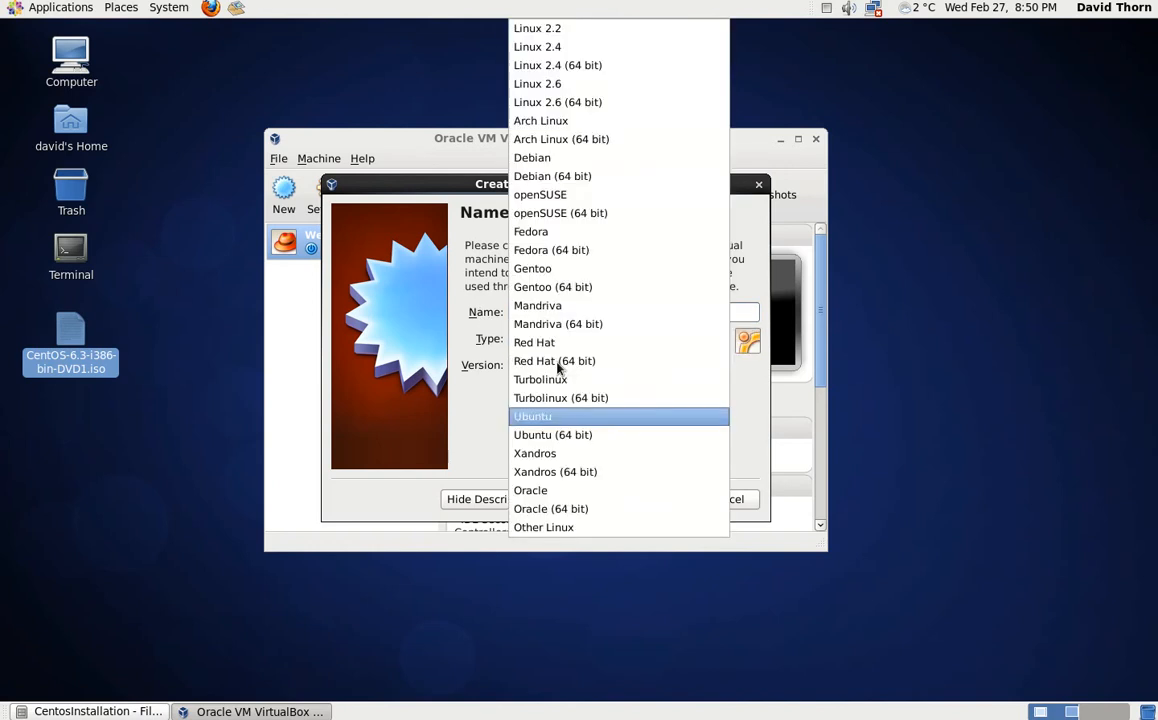
left_click(548, 345)
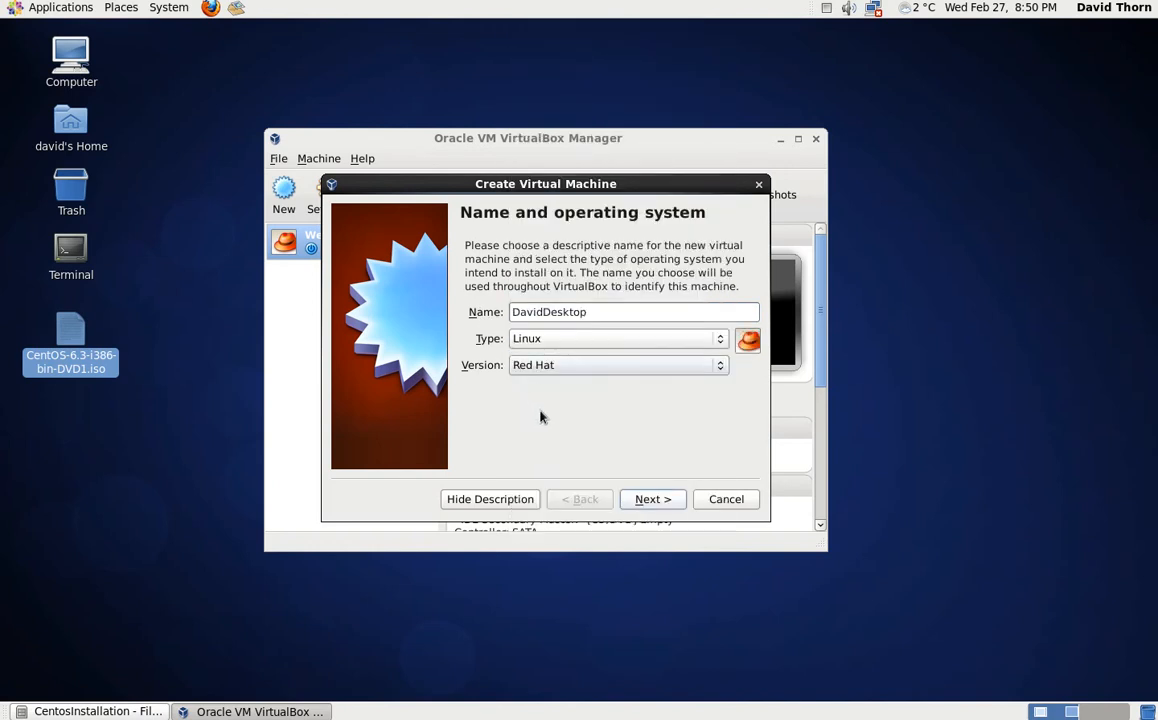
left_click(624, 499)
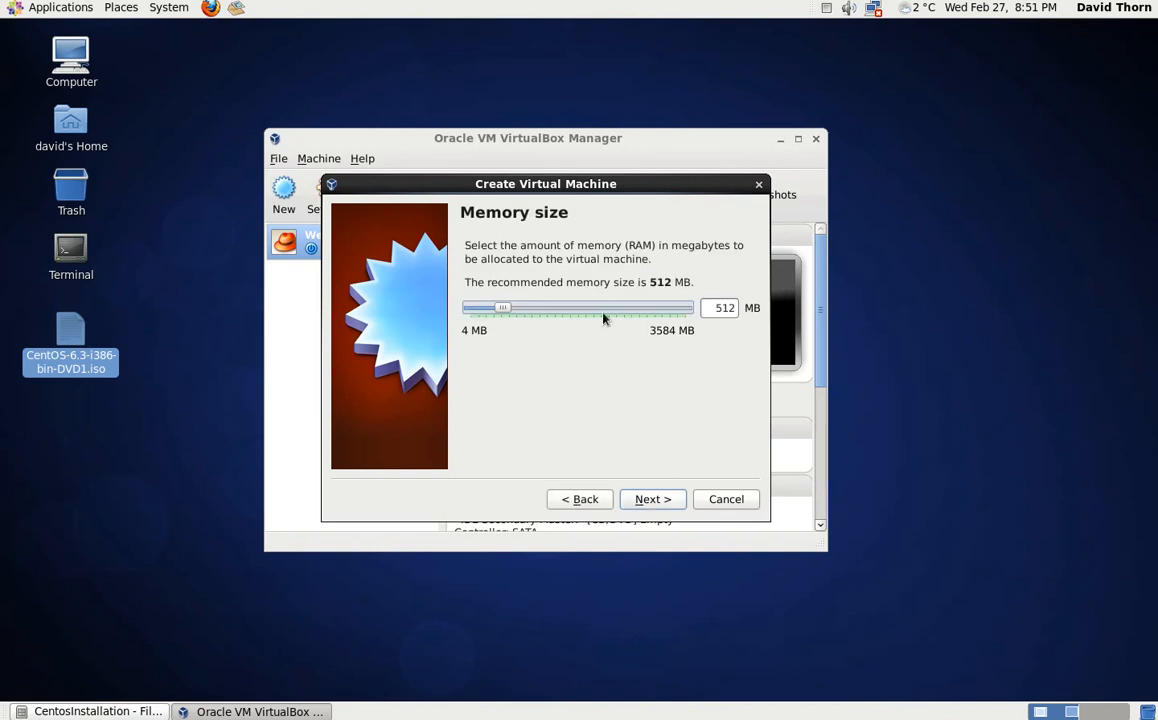
- Change the VM memory from 512 MB to 1024 MB and continue to the hard drive step
double_click(707, 310)
key("BackSpace")
type("1024")
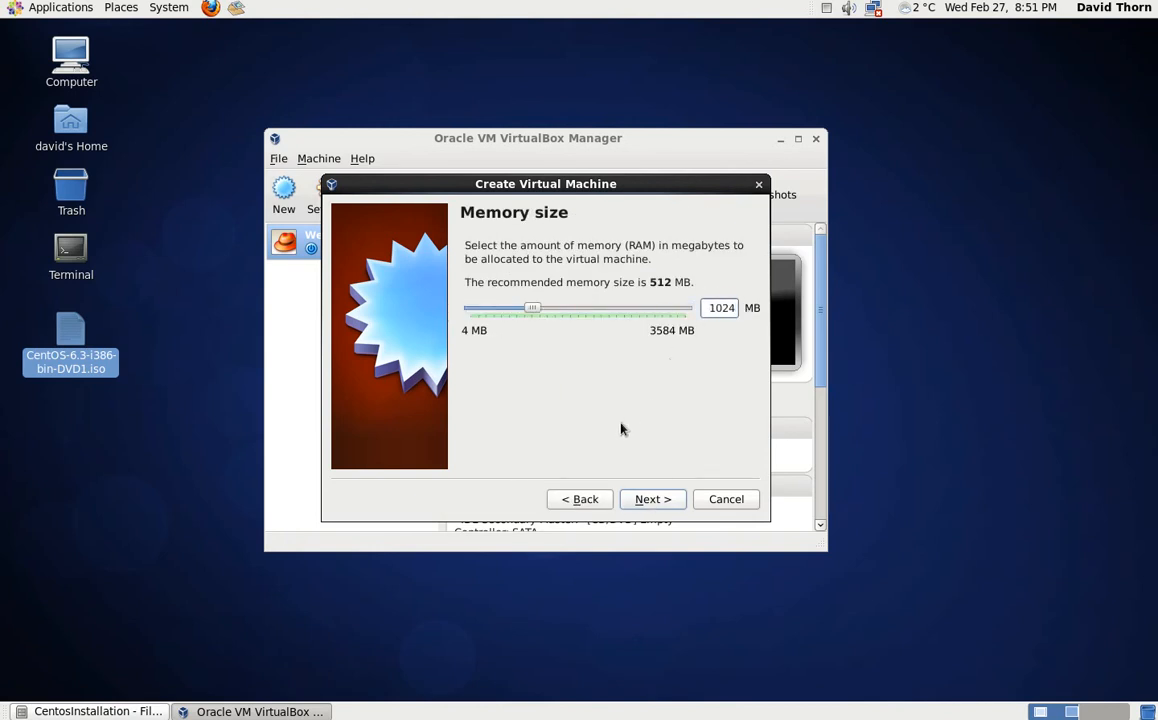
left_click_drag(565, 181, 551, 178)
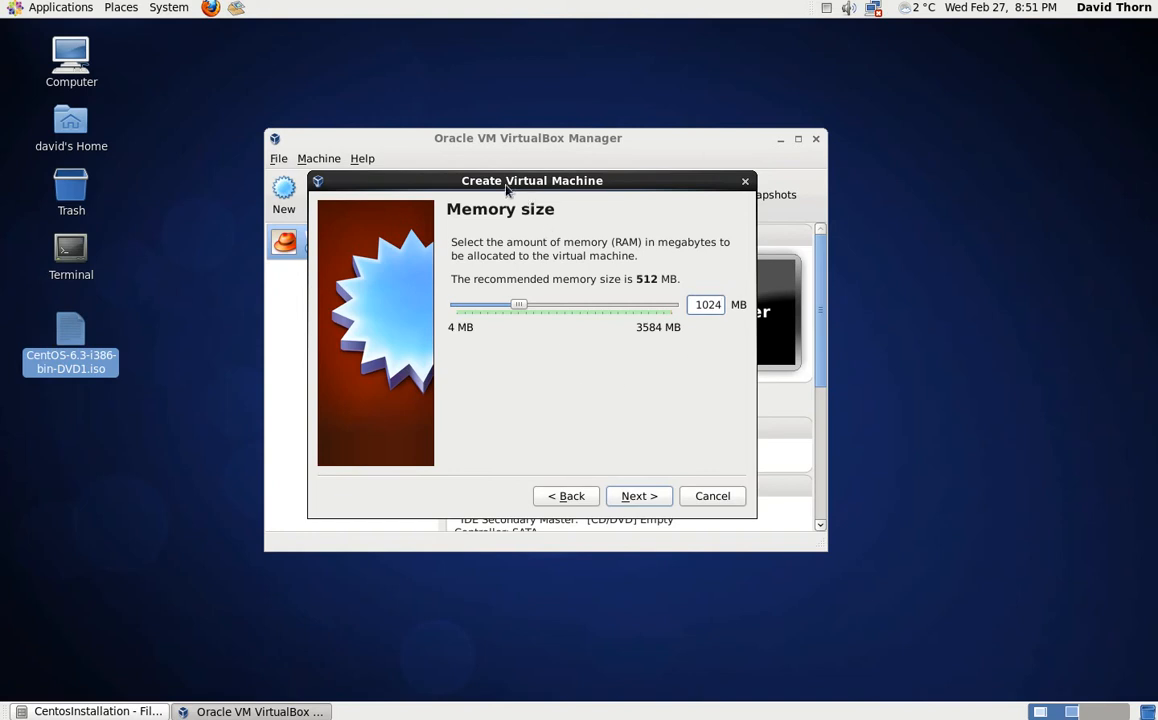
left_click_drag(505, 190, 524, 193)
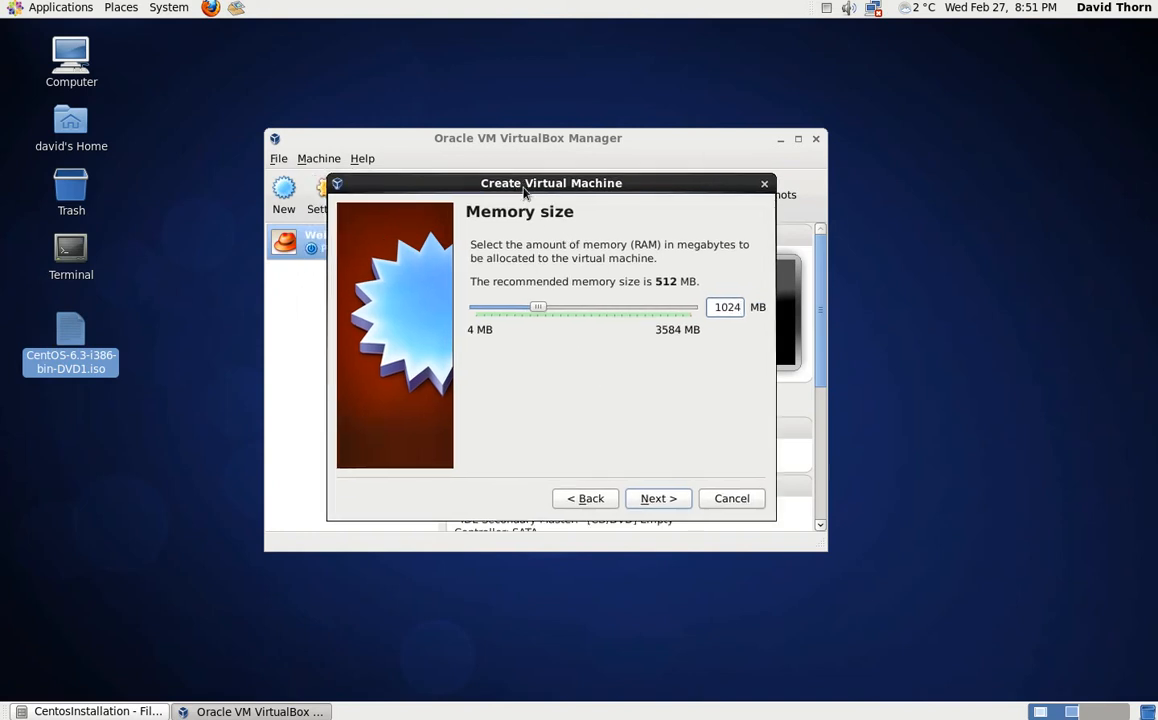
left_click(652, 497)
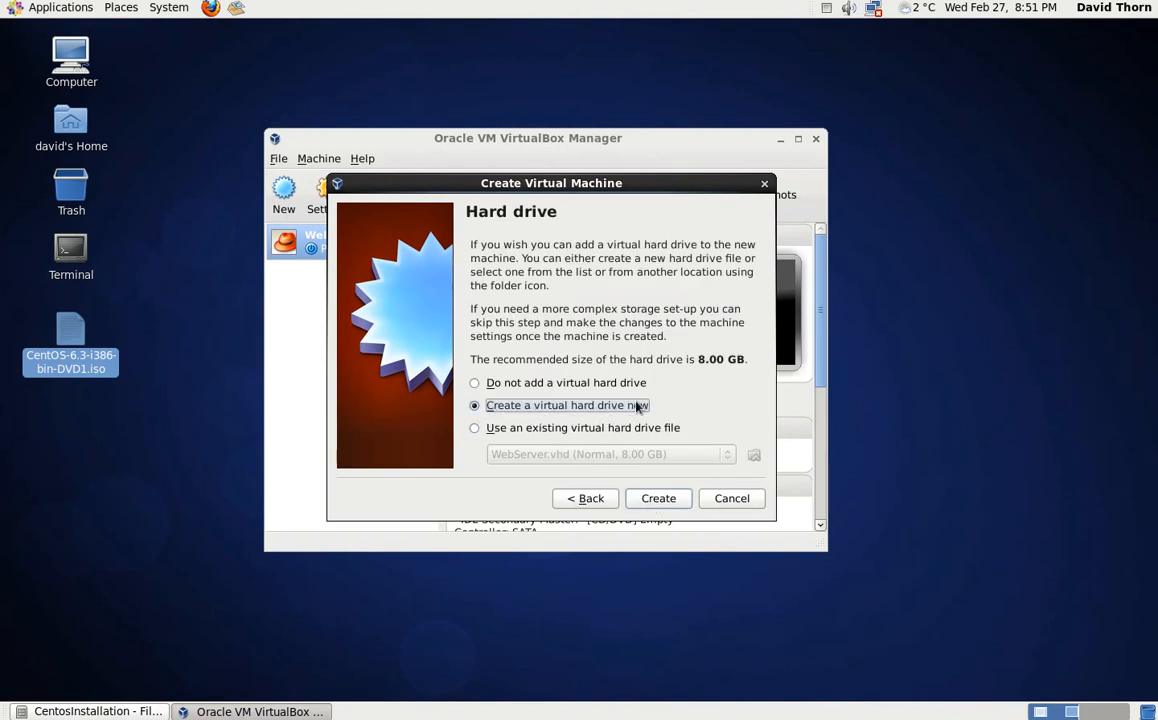
- Create a new dynamically allocated VHD virtual hard disk
left_click(659, 498)
left_click(432, 348)
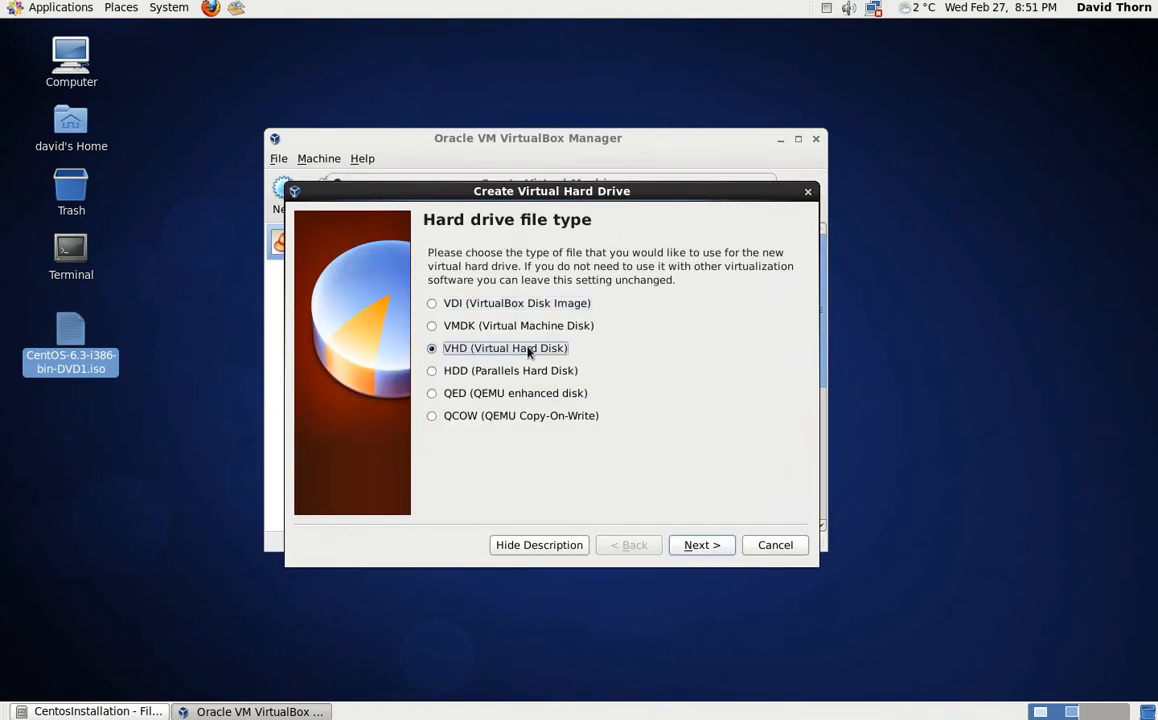
left_click(687, 545)
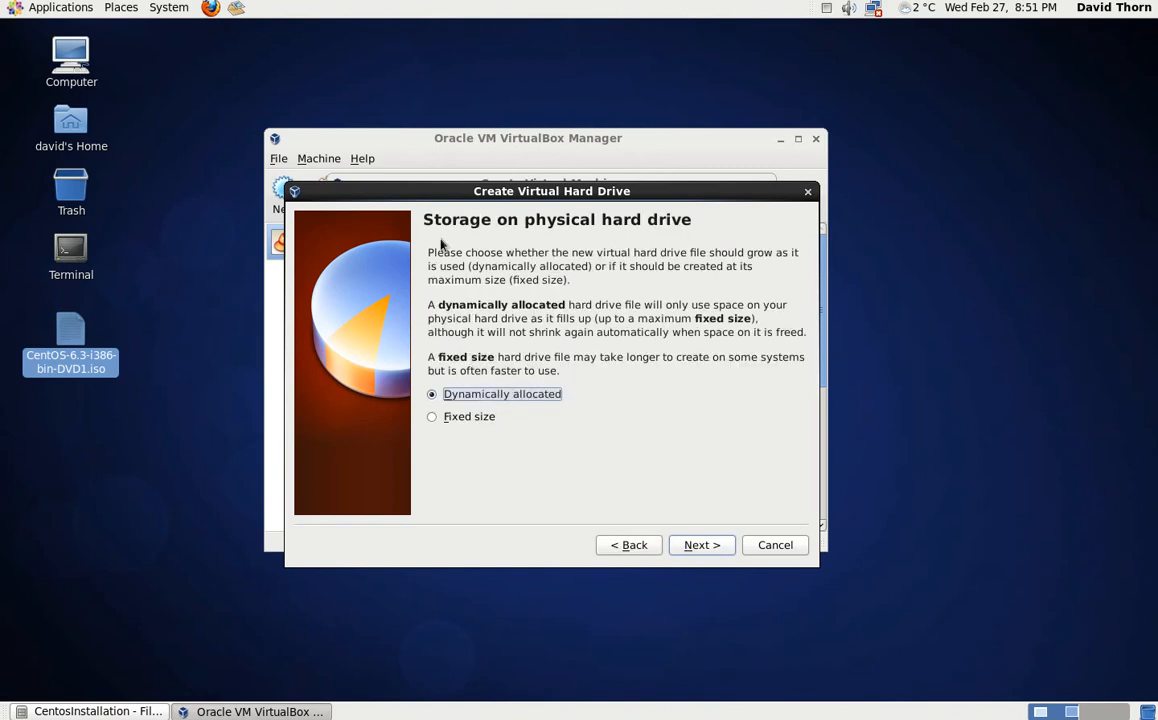
left_click_drag(423, 194, 441, 178)
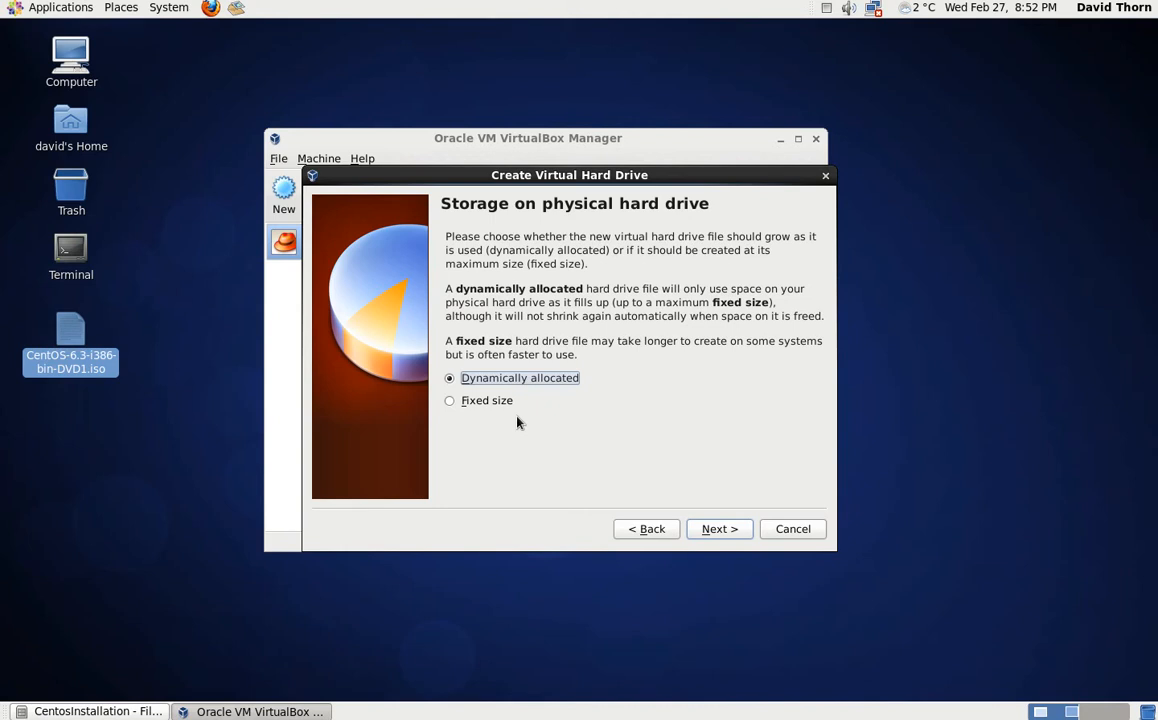
left_click(719, 529)
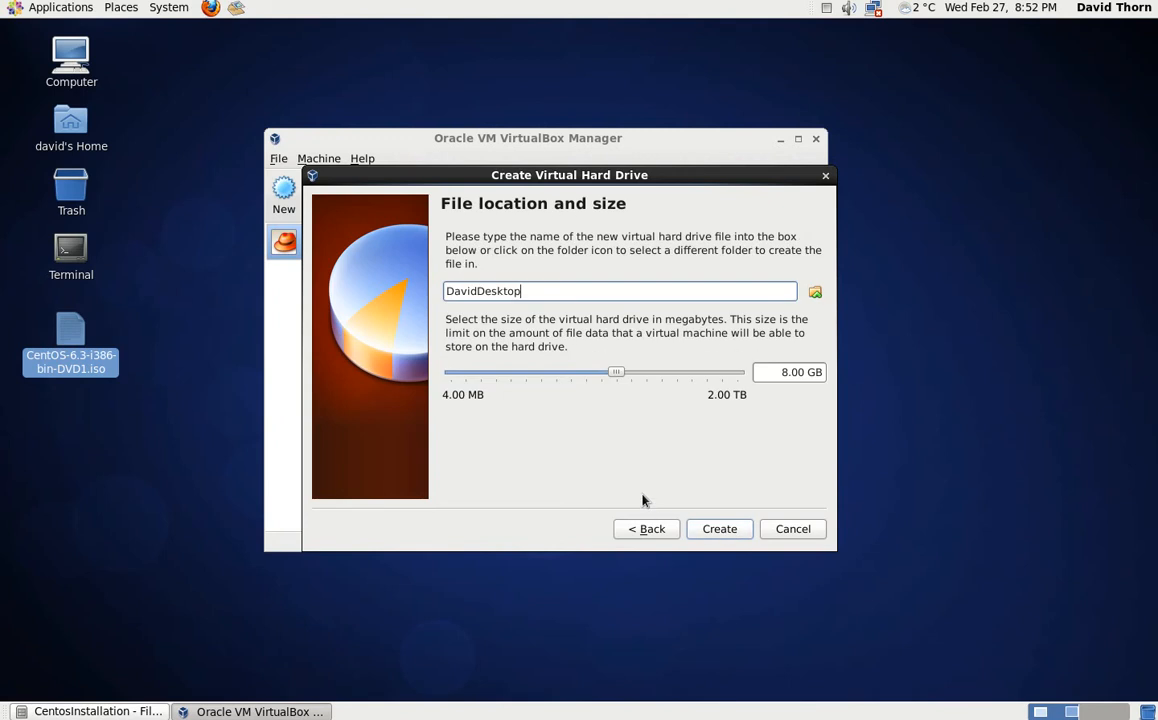
- Keep the DavidDesktop file name, set the size to 20 GB, and create the disk
left_click(815, 293)
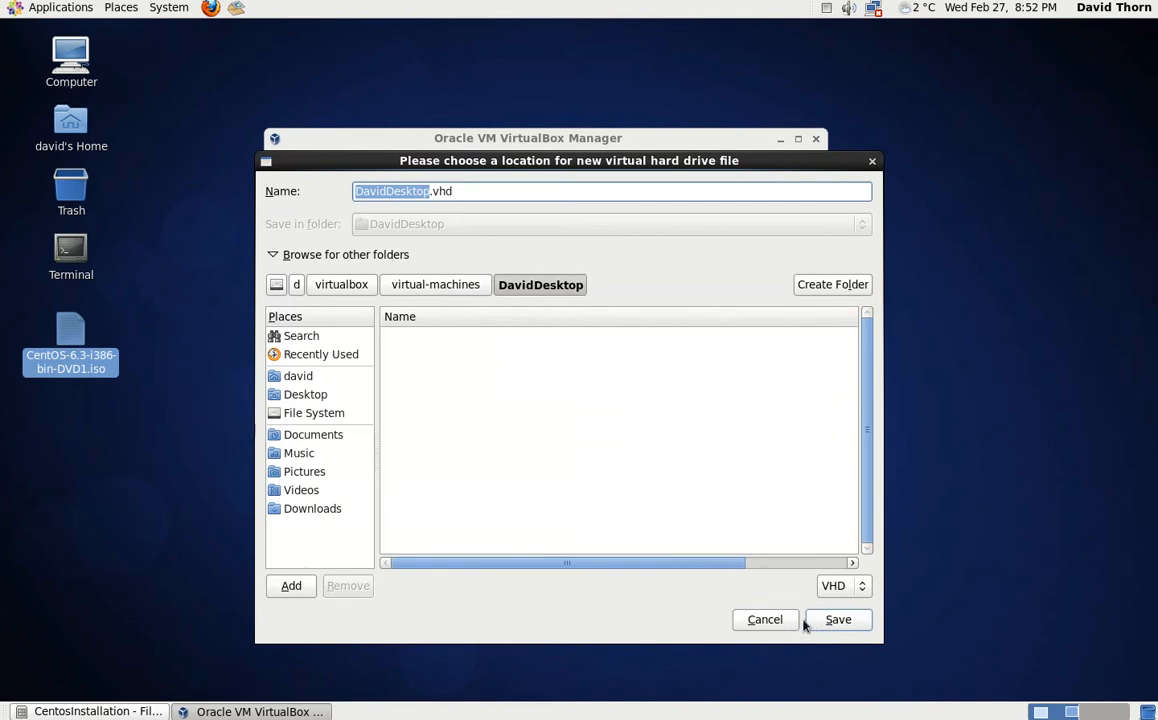
left_click(765, 620)
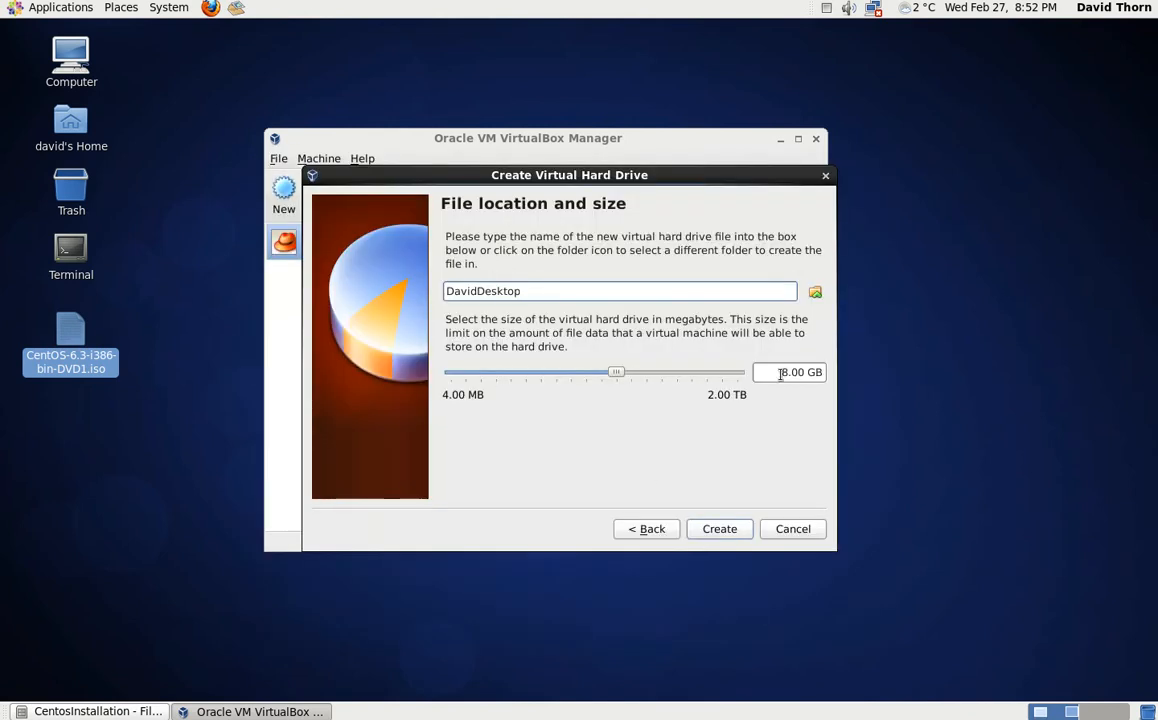
type("20")
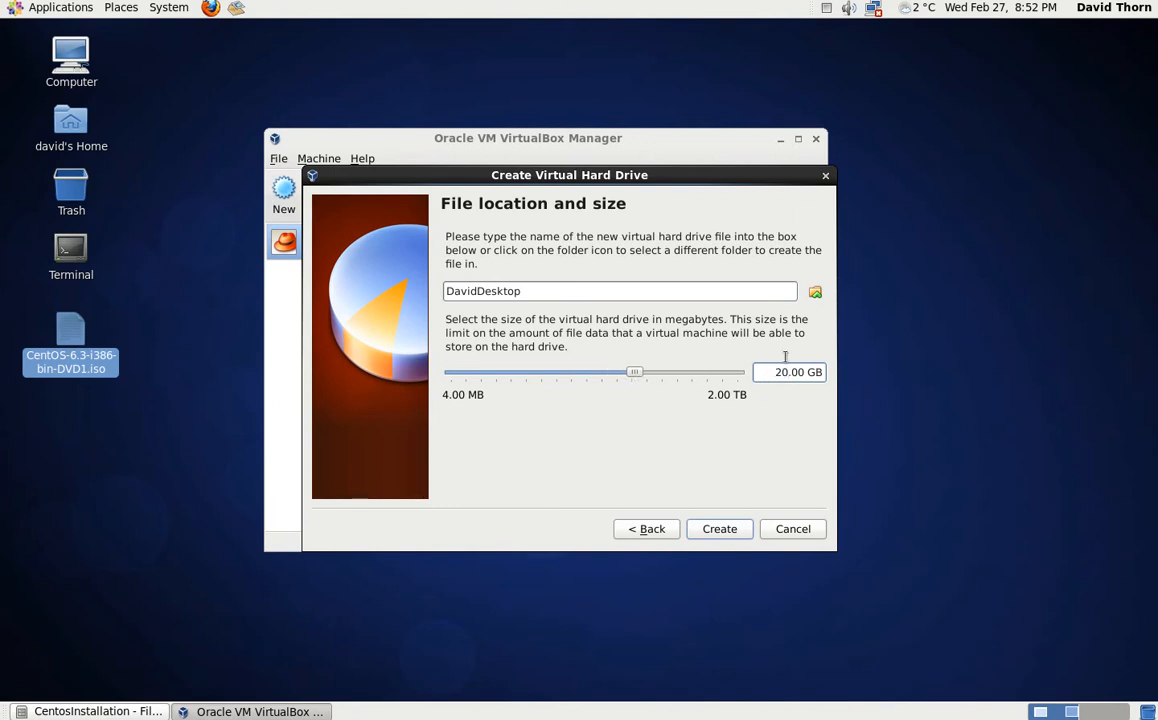
left_click(728, 532)
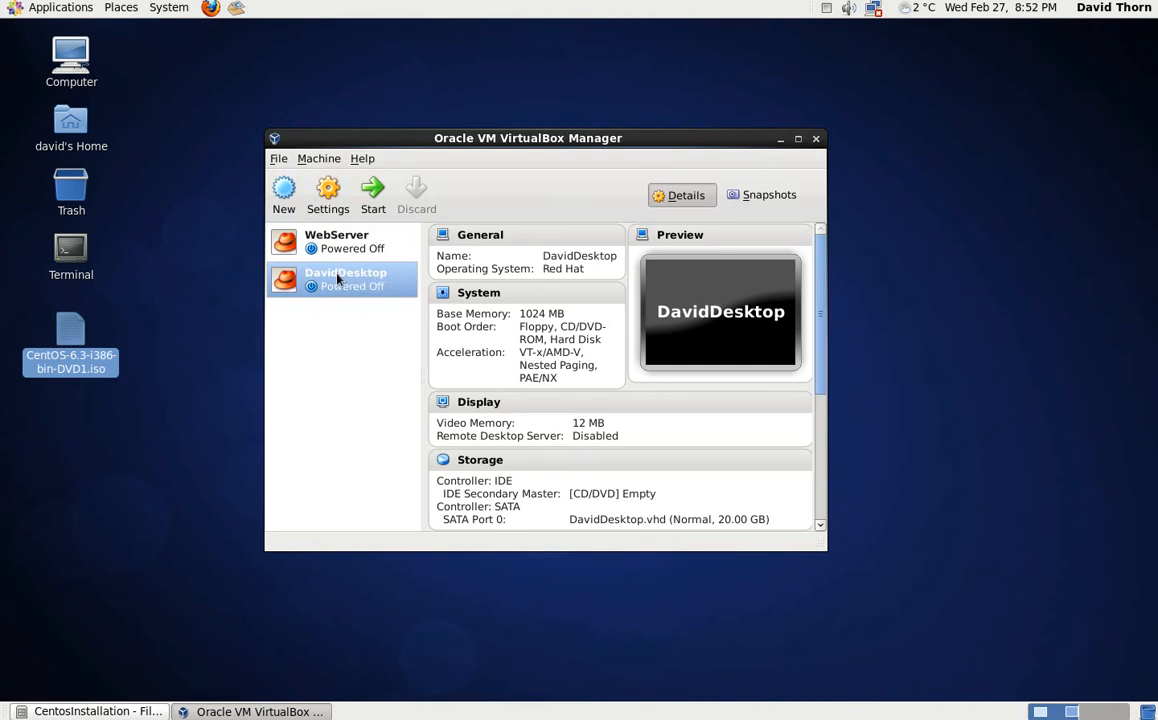
- In DavidDesktop's System settings, enable Network in the boot order
left_click(328, 192)
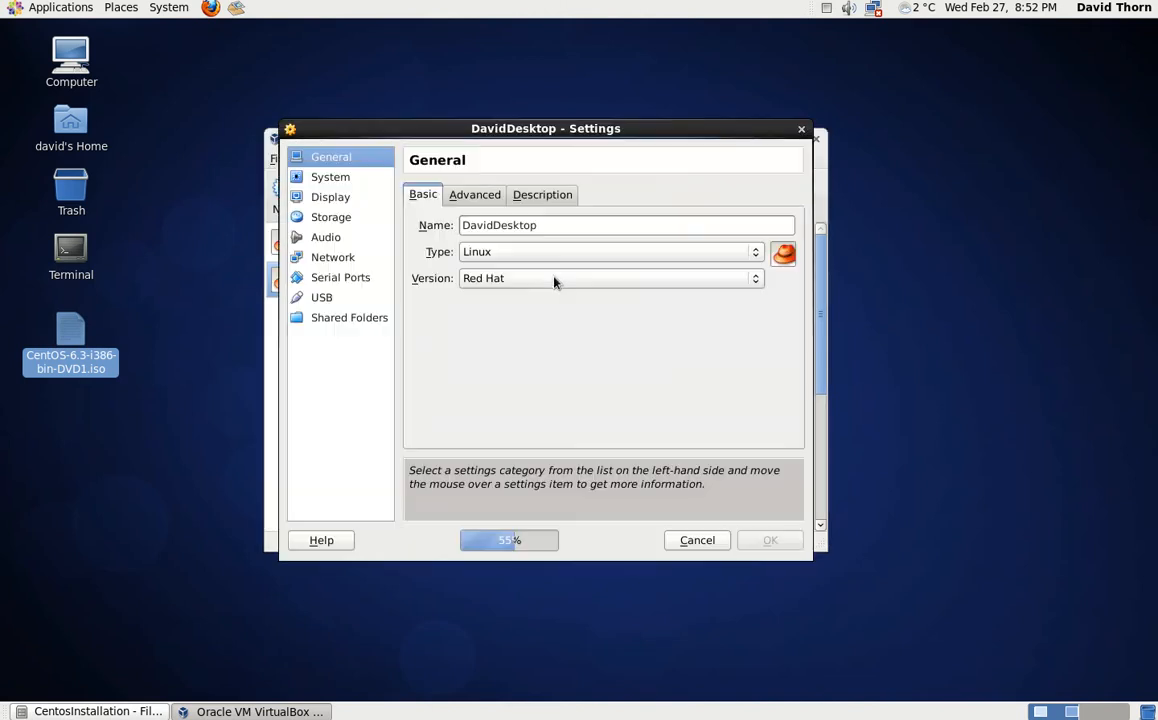
left_click(328, 178)
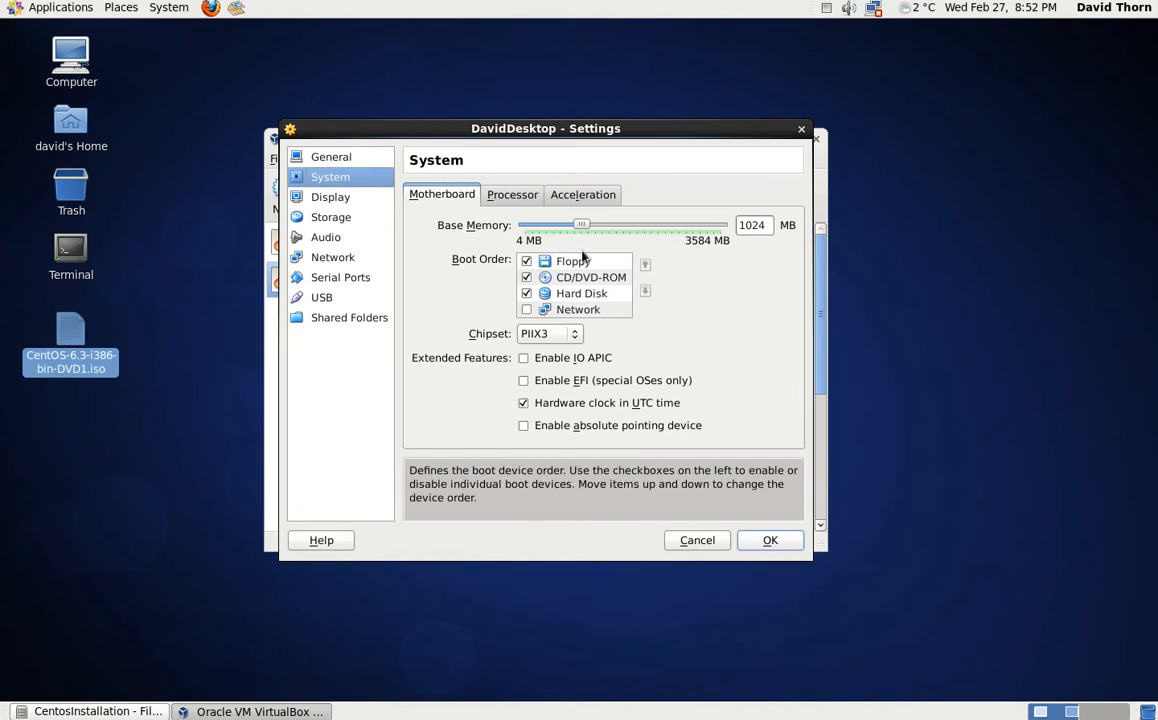
left_click(527, 310)
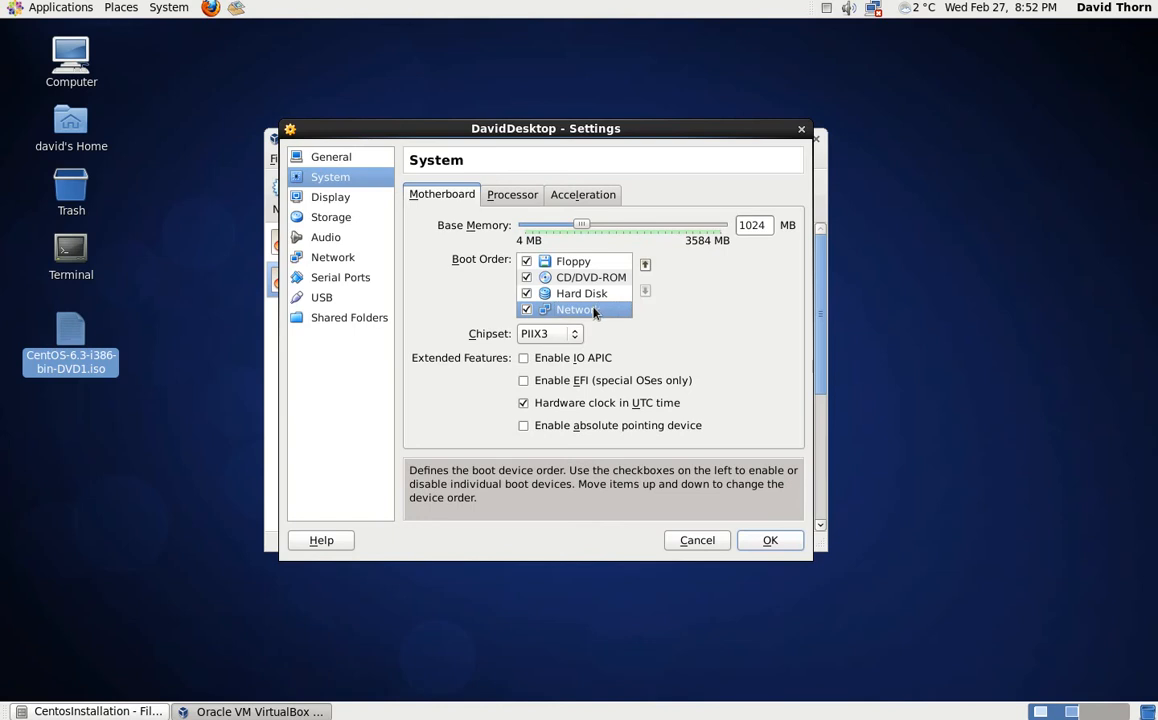
left_click(513, 195)
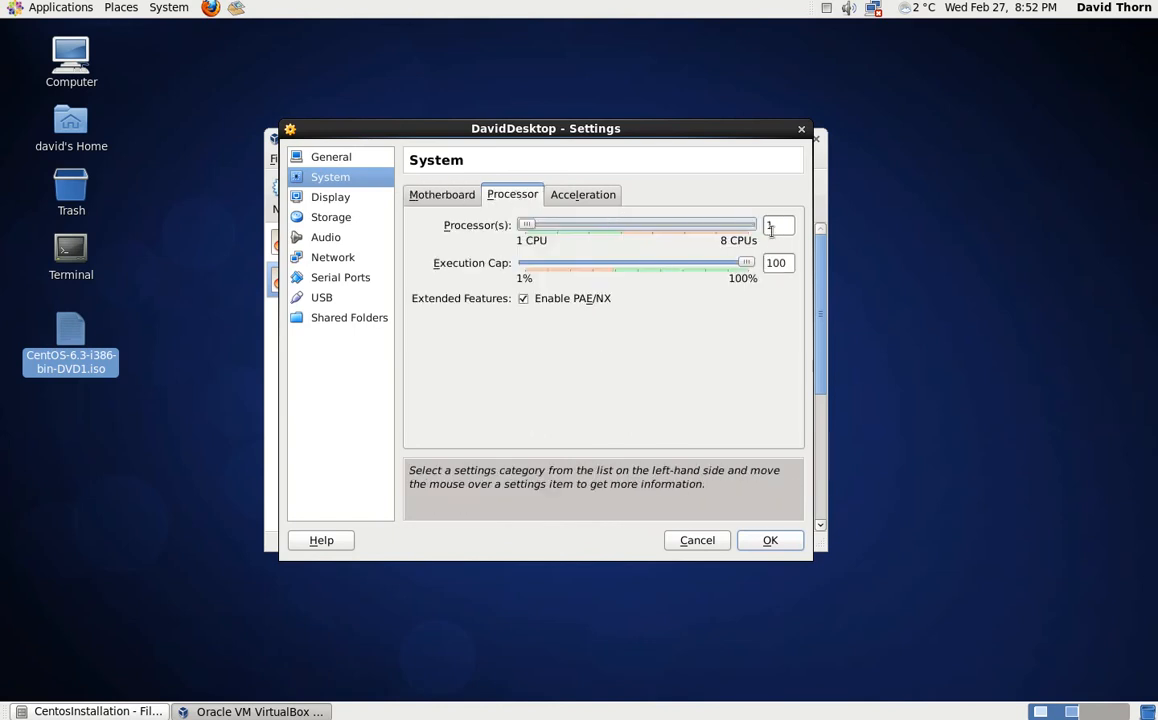
left_click(584, 197)
left_click(443, 197)
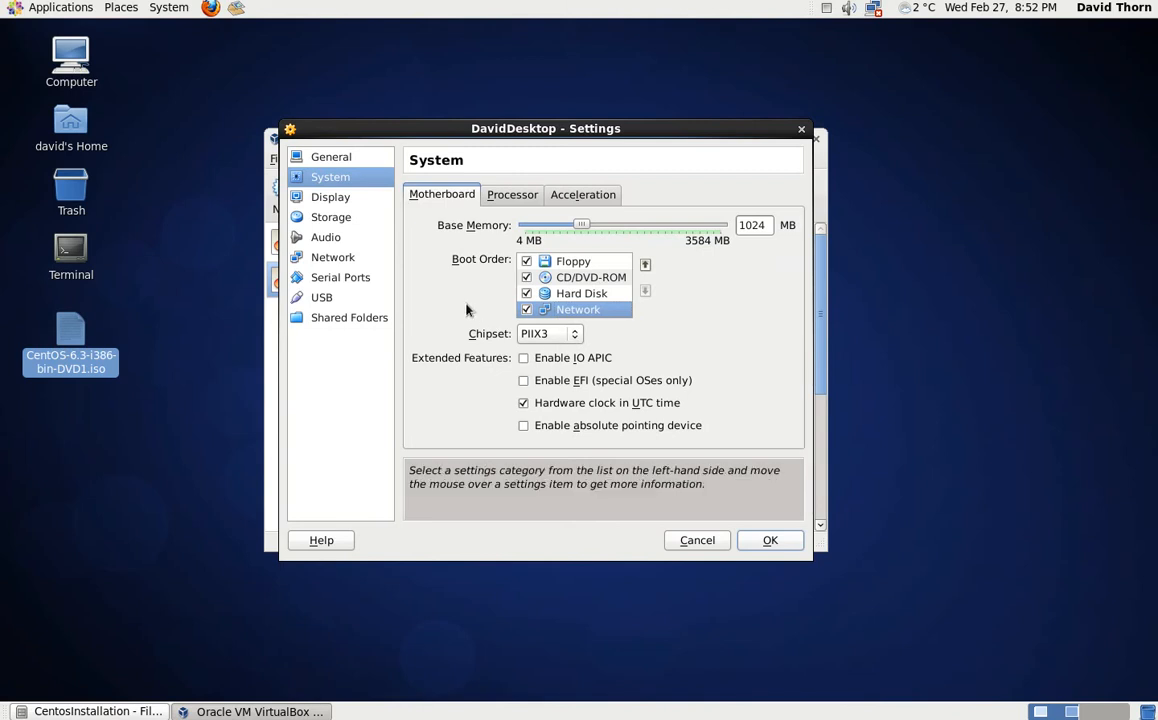
- Review Display, then go to Storage and inspect the DavidDesktop.vhd disk
left_click(329, 197)
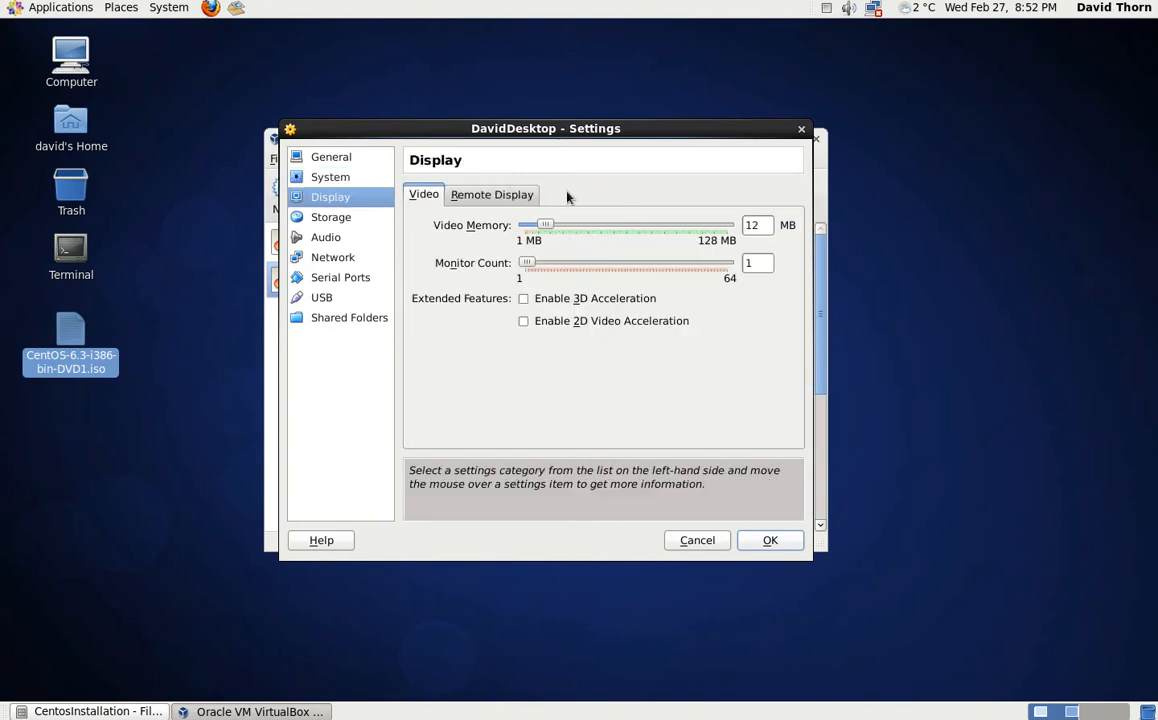
left_click(335, 218)
left_click(495, 273)
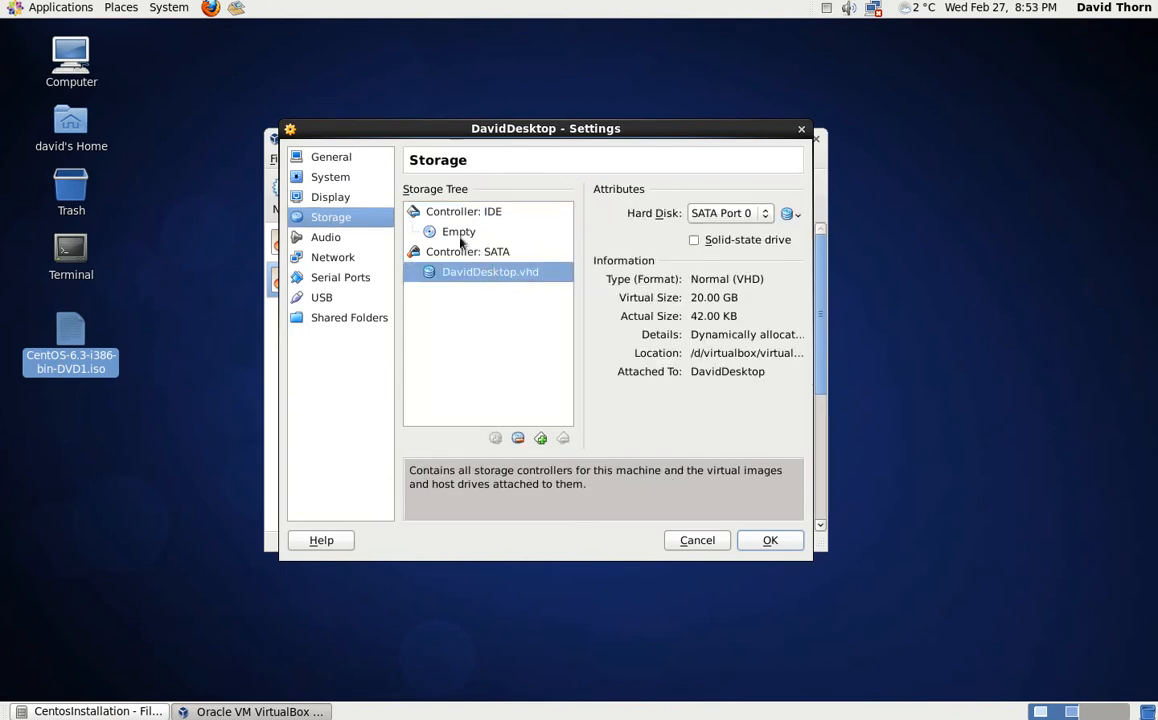
- Insert CentOS-6.3-i386-bin-DVD1.iso into the empty IDE CD/DVD drive, then view Audio settings
left_click(460, 233)
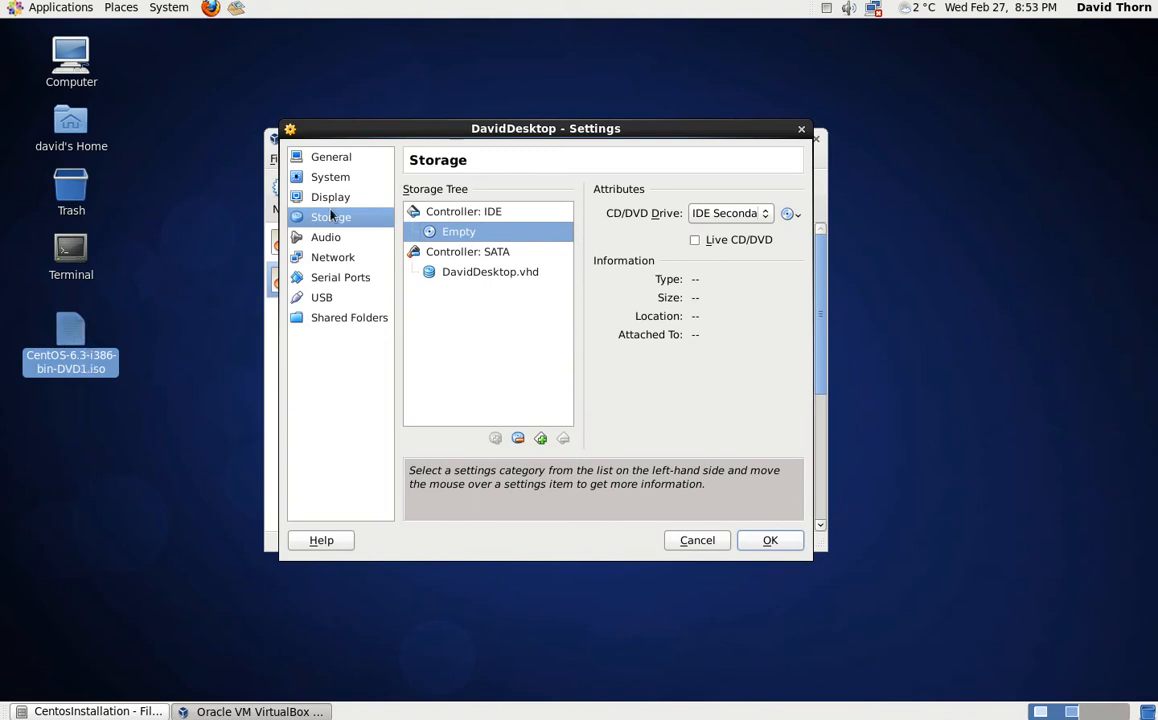
left_click(789, 214)
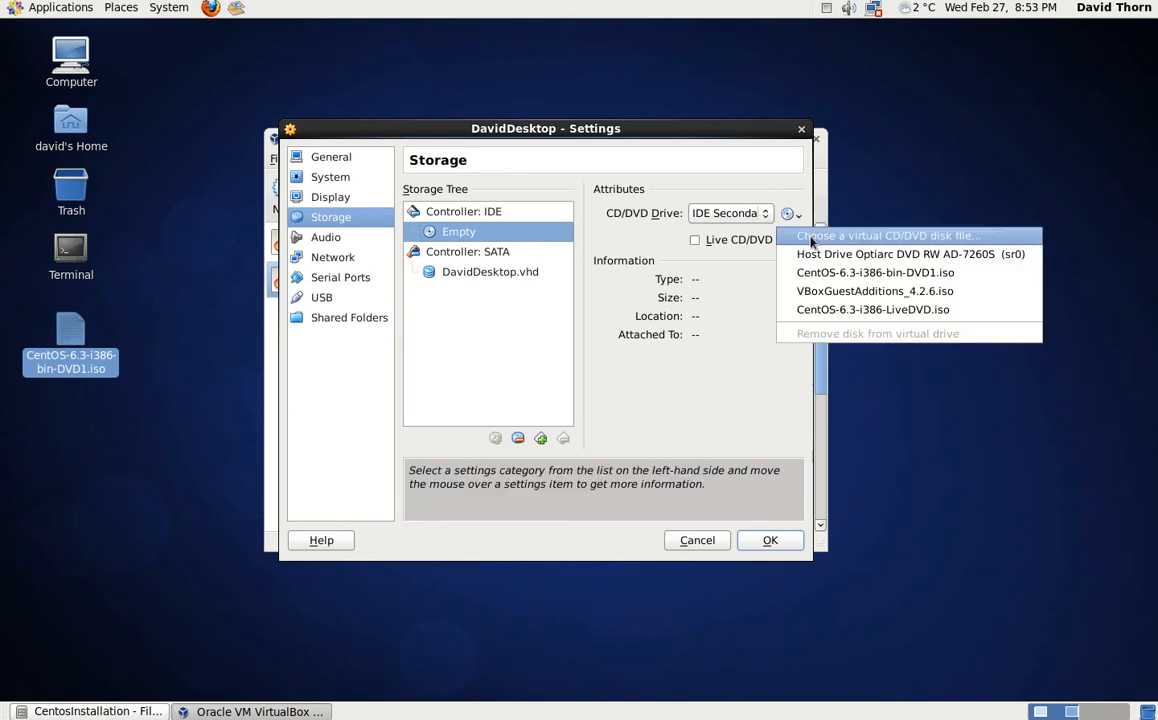
left_click(866, 274)
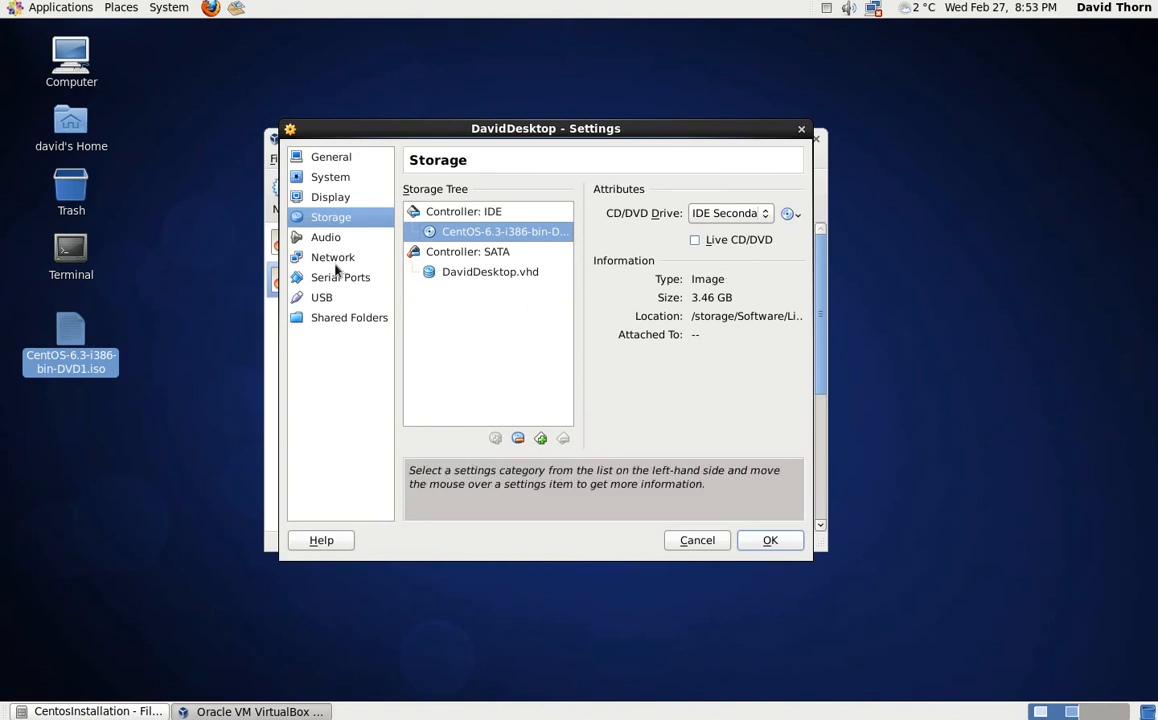
left_click(300, 238)
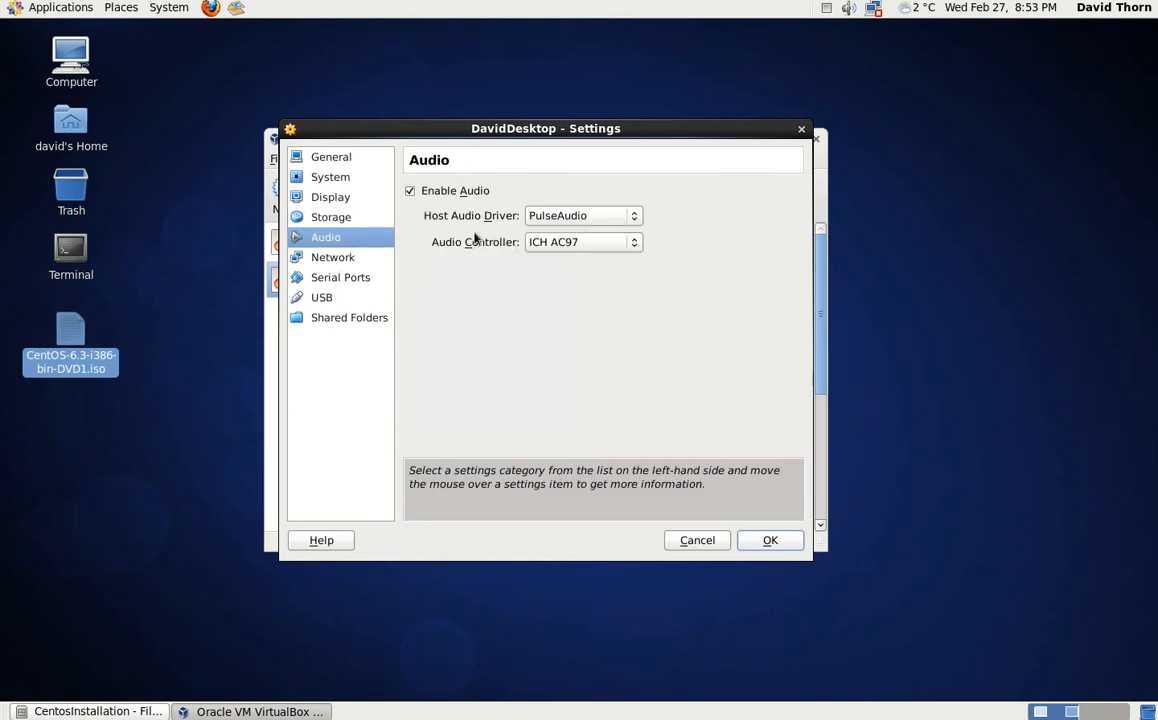
- Attach Adapter 1 as a Bridged Adapter on eth0
left_click(329, 259)
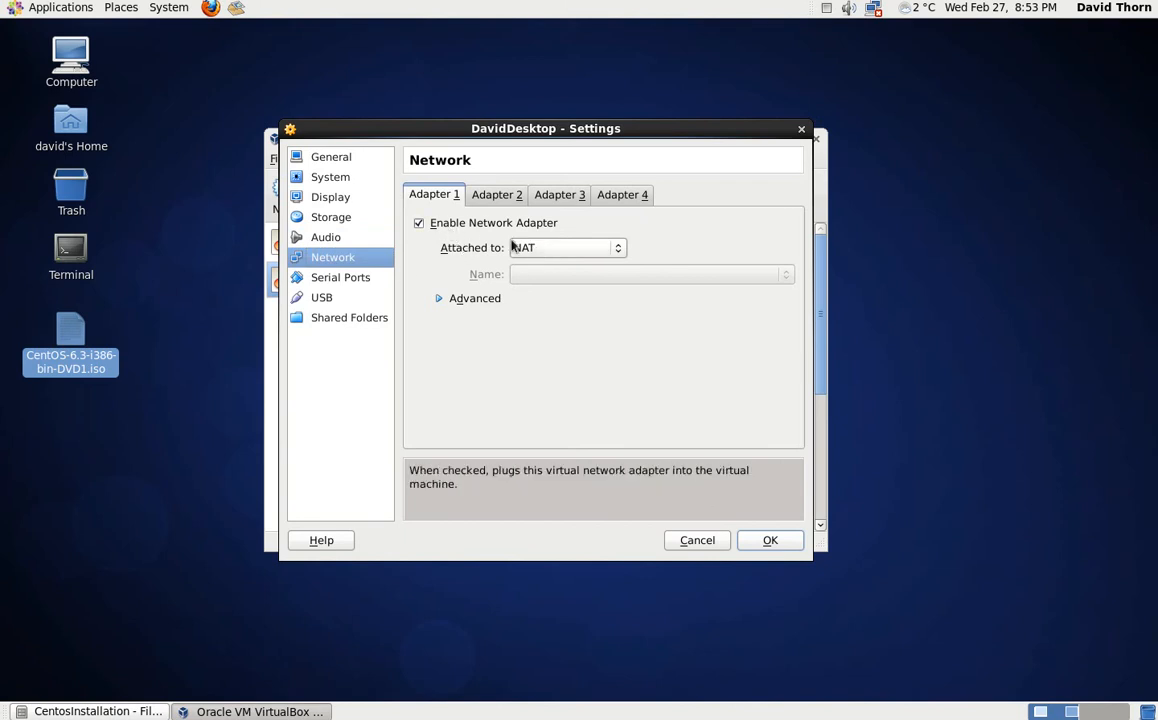
left_click(545, 250)
left_click(548, 268)
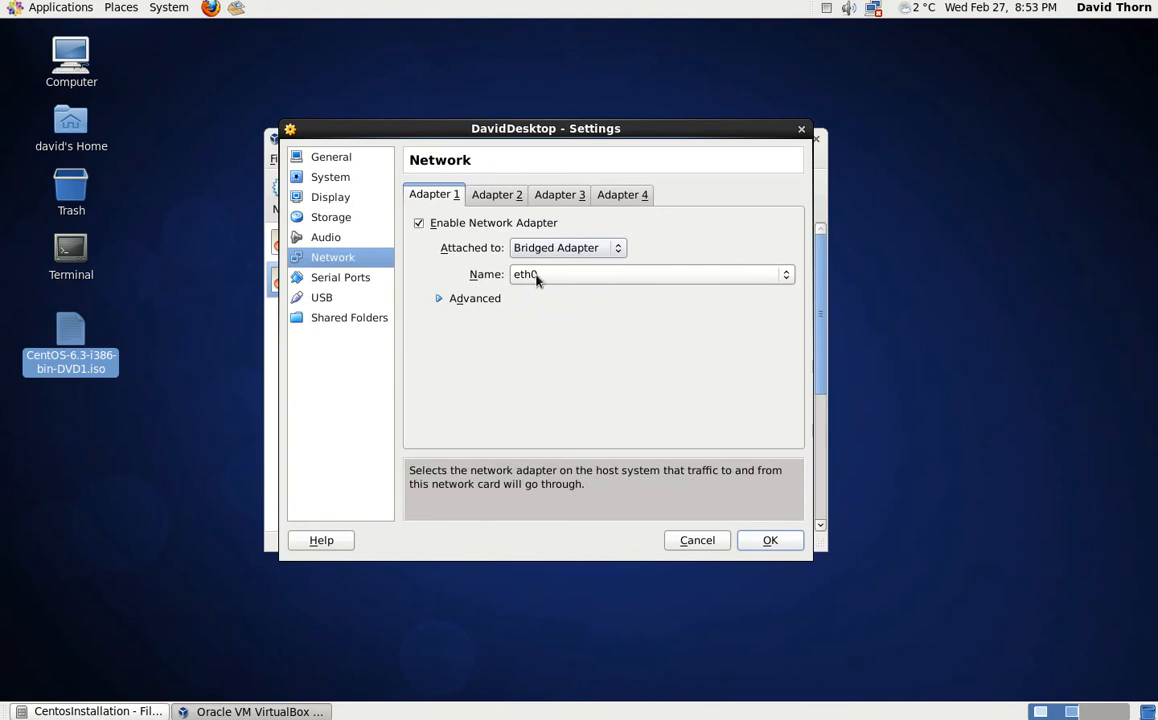
left_click(535, 277)
left_click(642, 269)
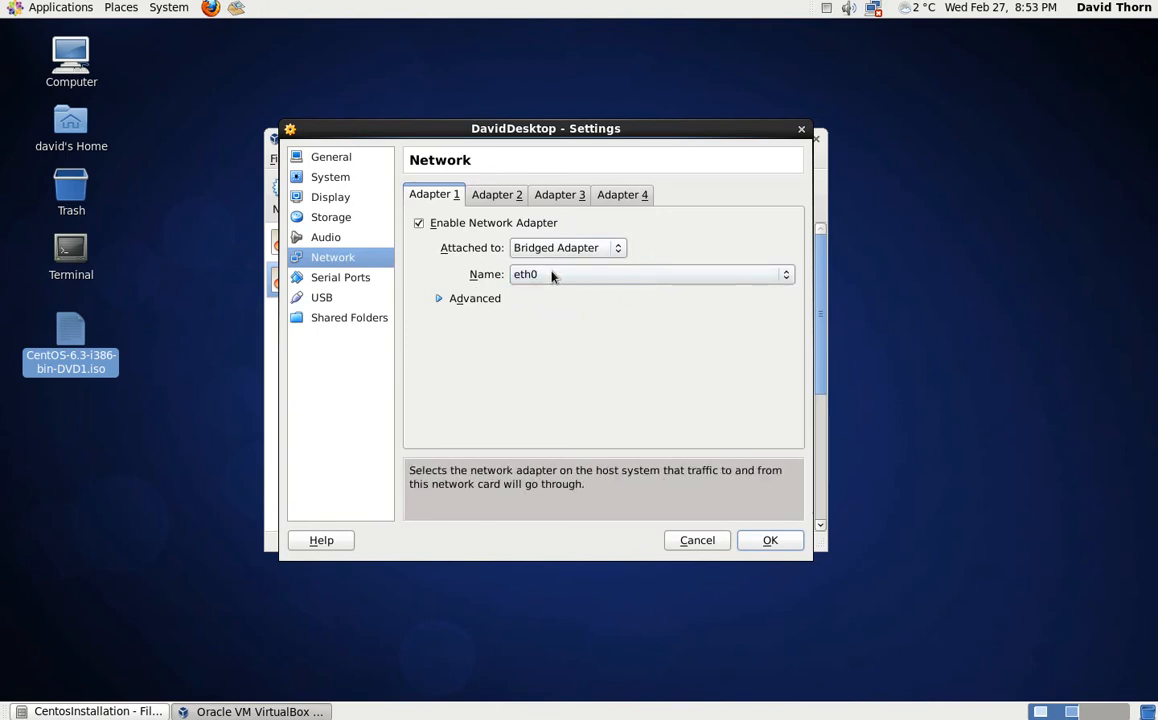
- Under Advanced, set the adapter type to Intel PRO/1000 MT Server
left_click(468, 298)
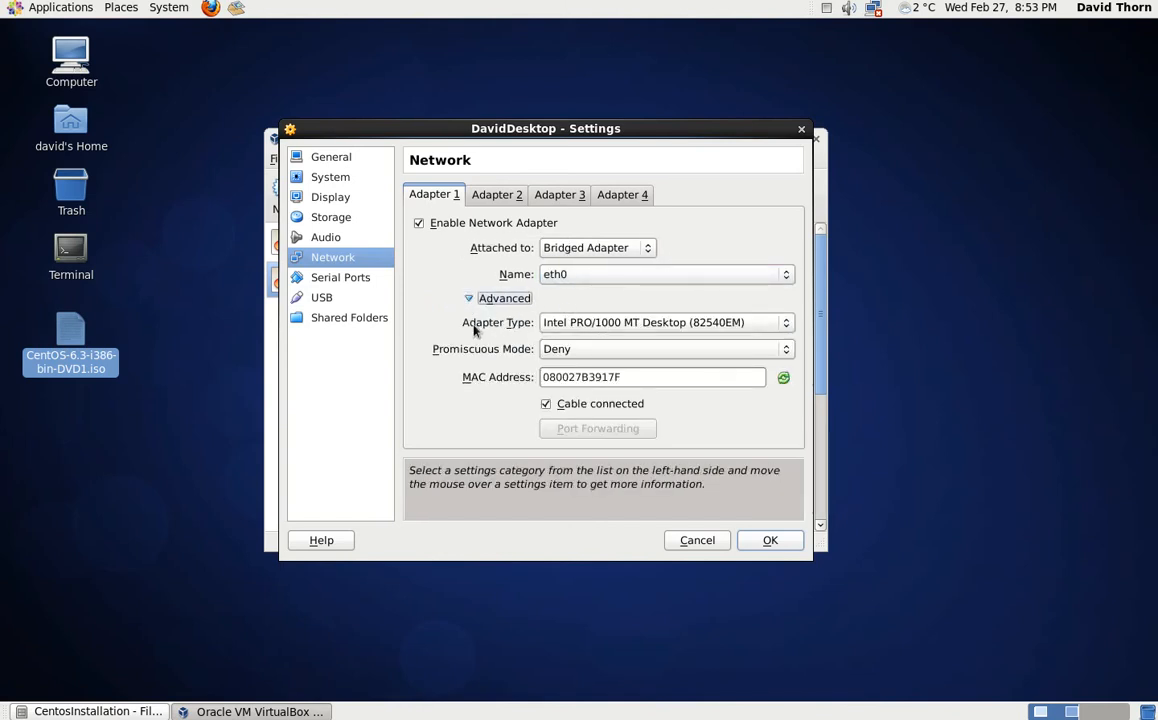
left_click(600, 322)
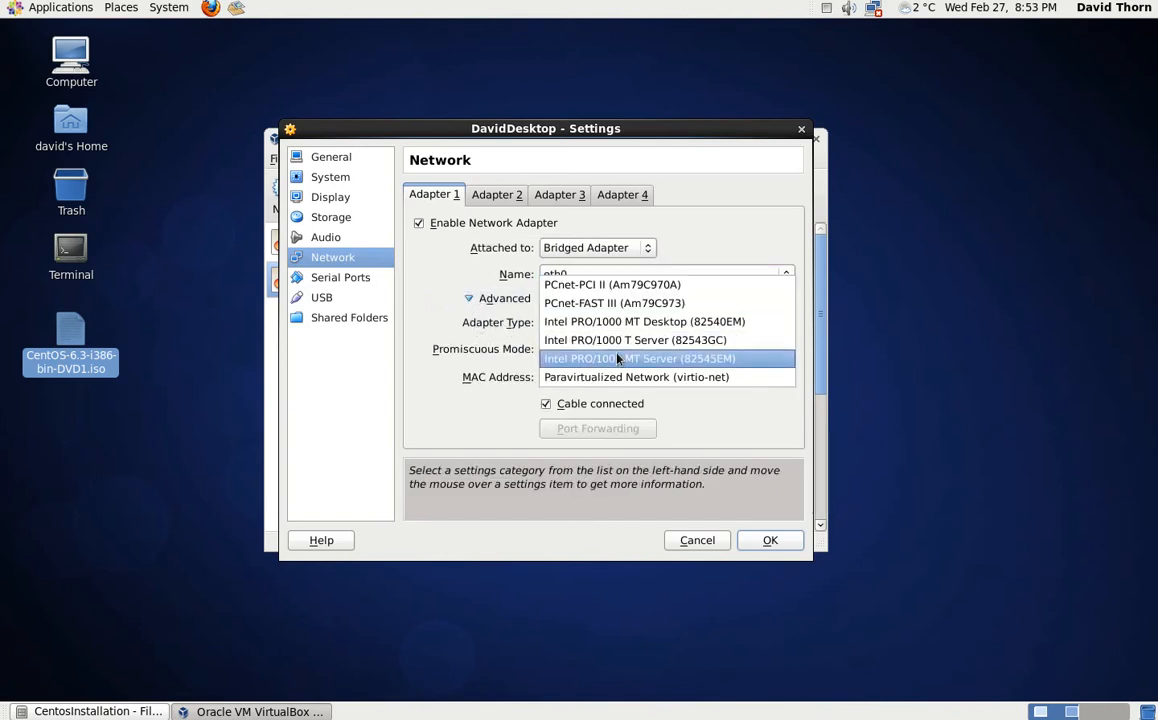
left_click(619, 360)
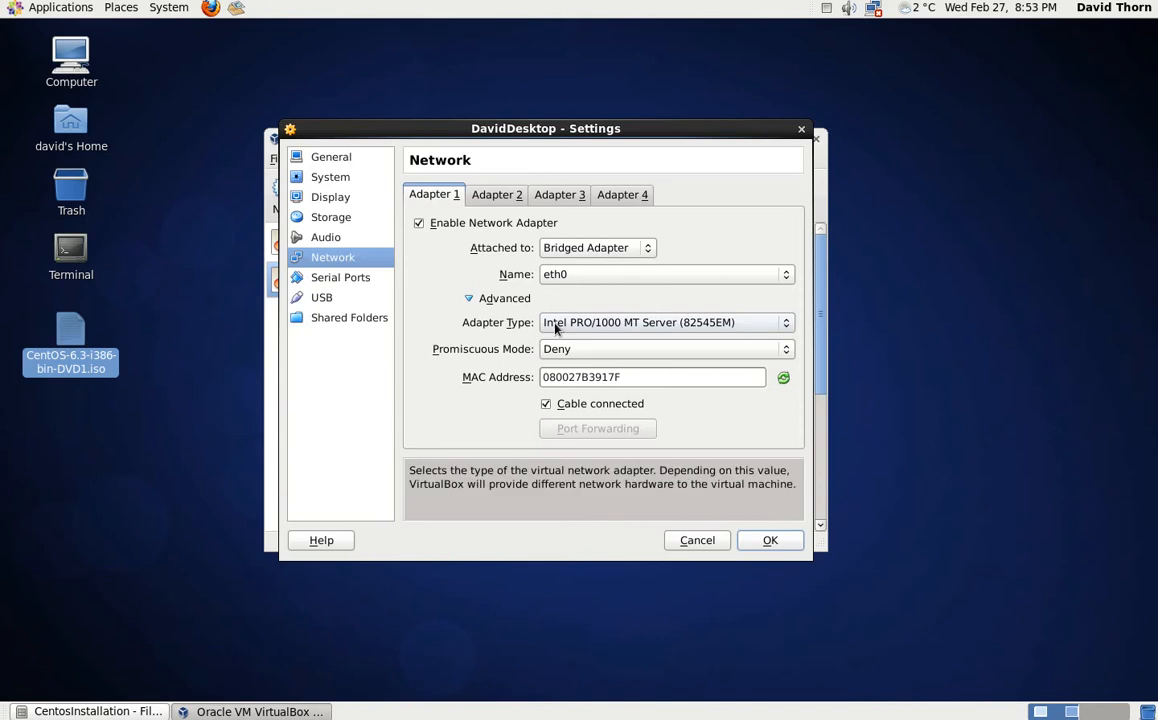
left_click(601, 321)
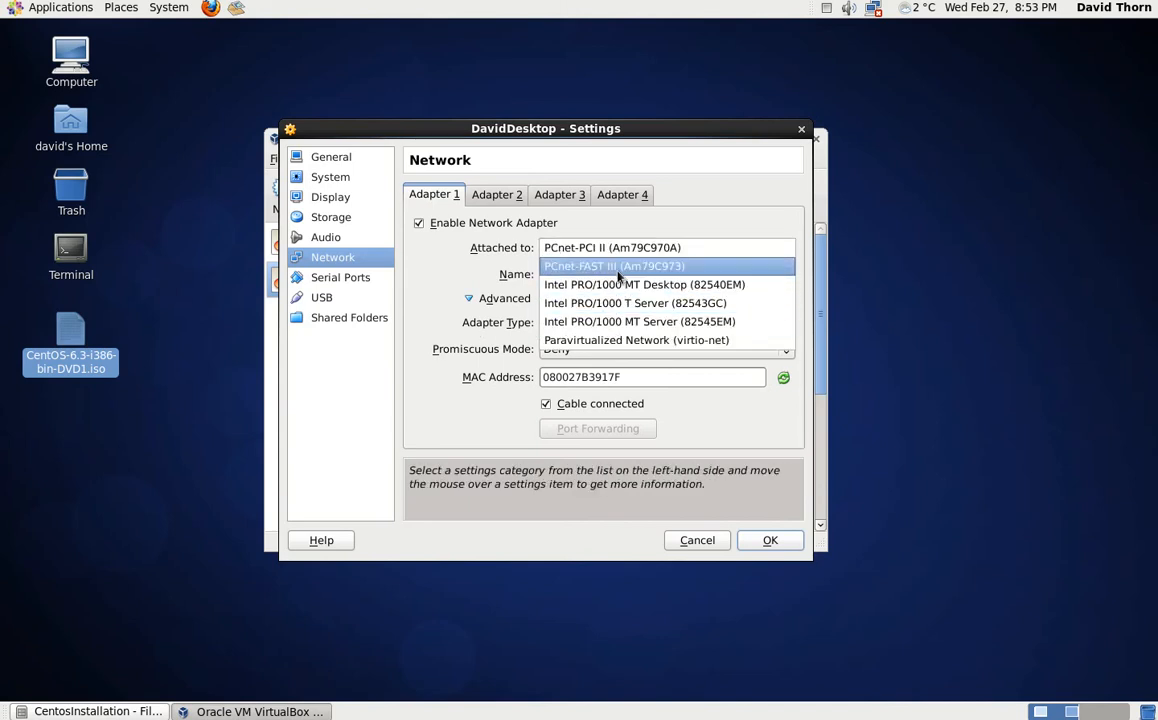
left_click(618, 321)
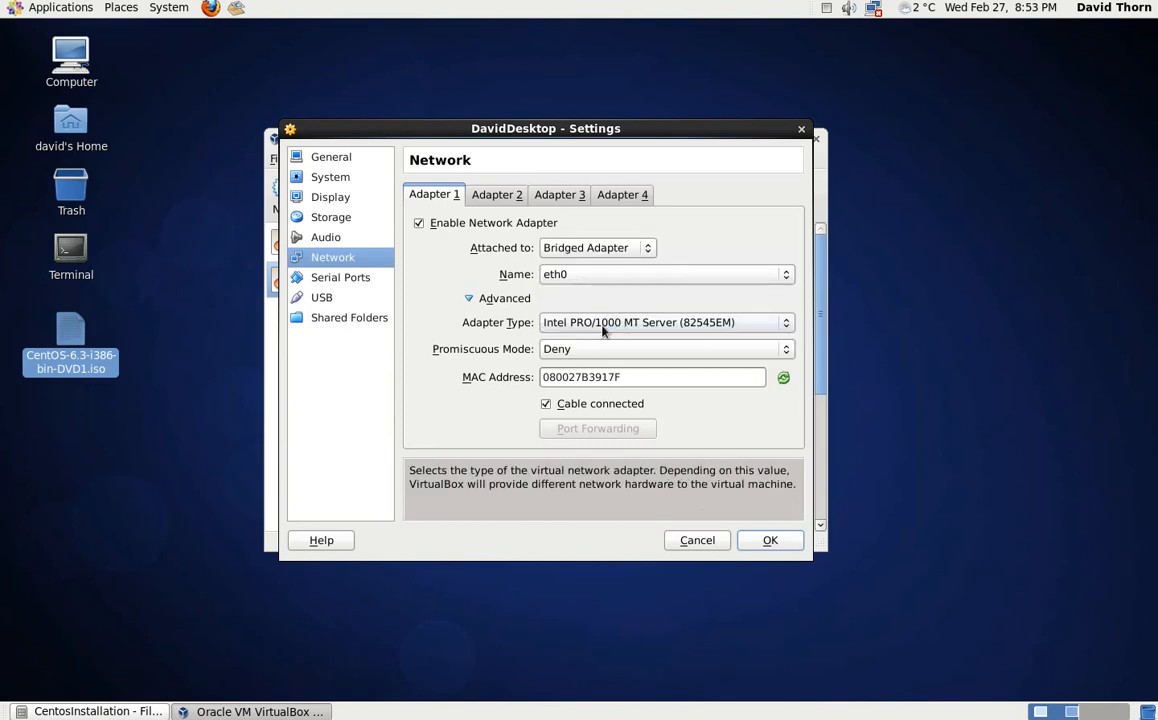
left_click(570, 323)
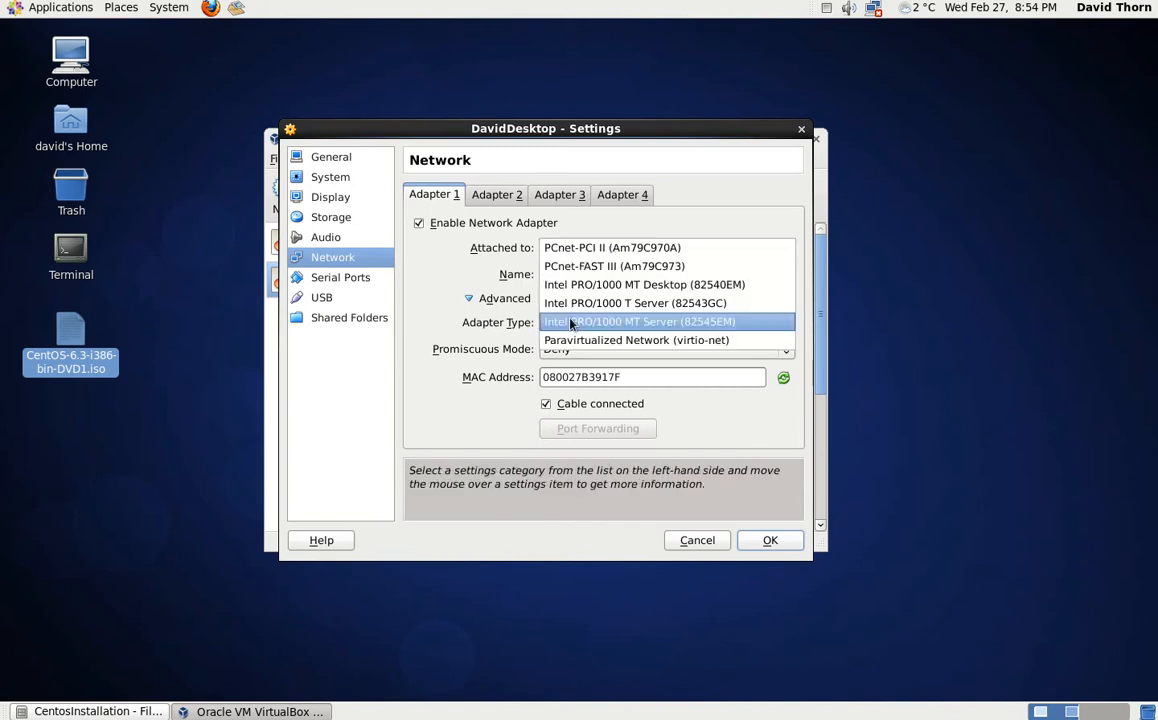
left_click(563, 320)
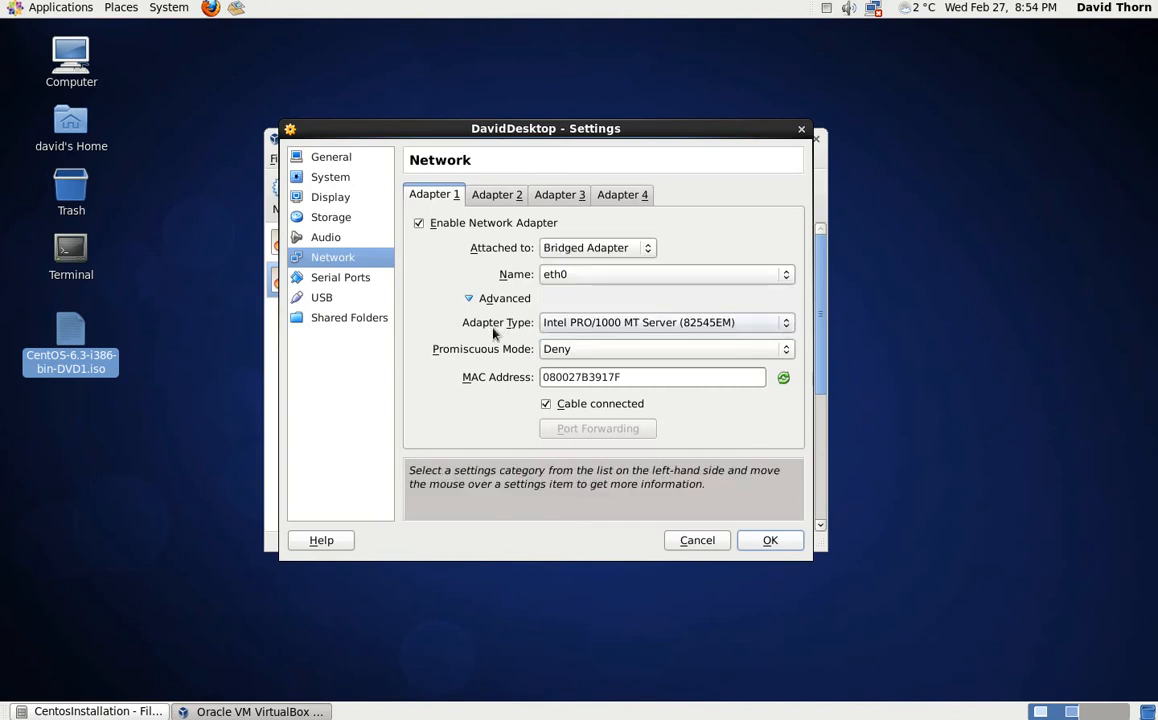
- Review DavidDesktop's Serial Ports, USB, Shared Folders and General settings, then save them with OK
left_click(347, 279)
left_click(333, 300)
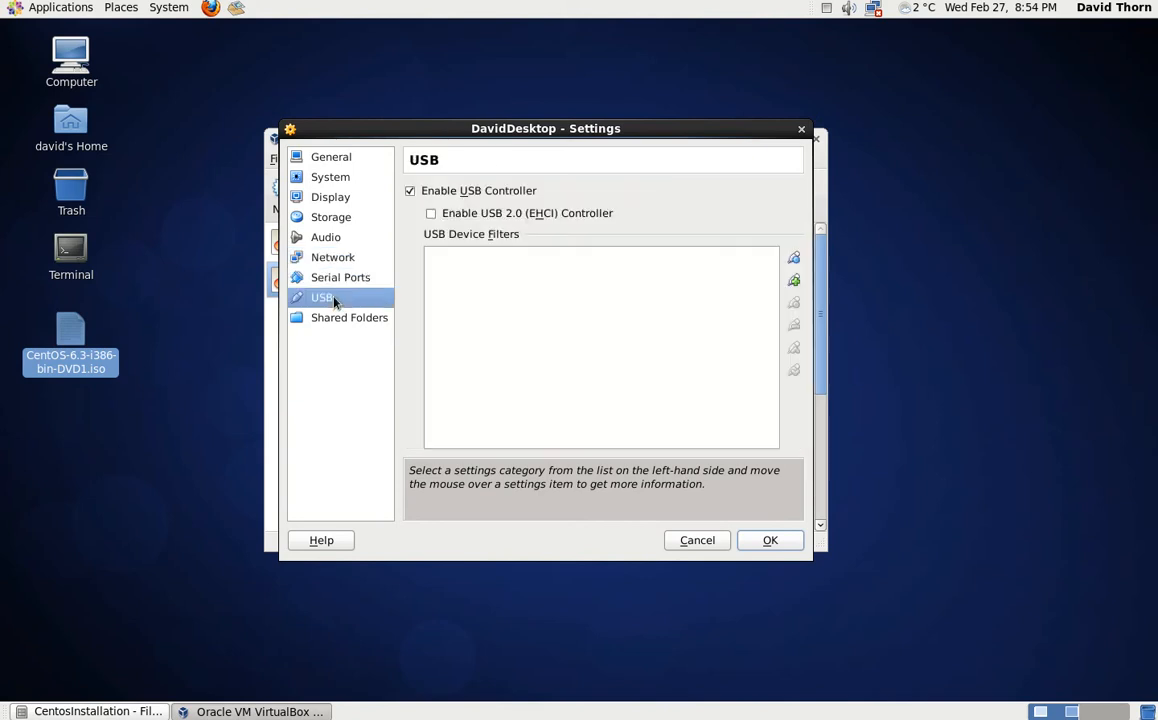
left_click(344, 318)
left_click(333, 300)
key("Up")
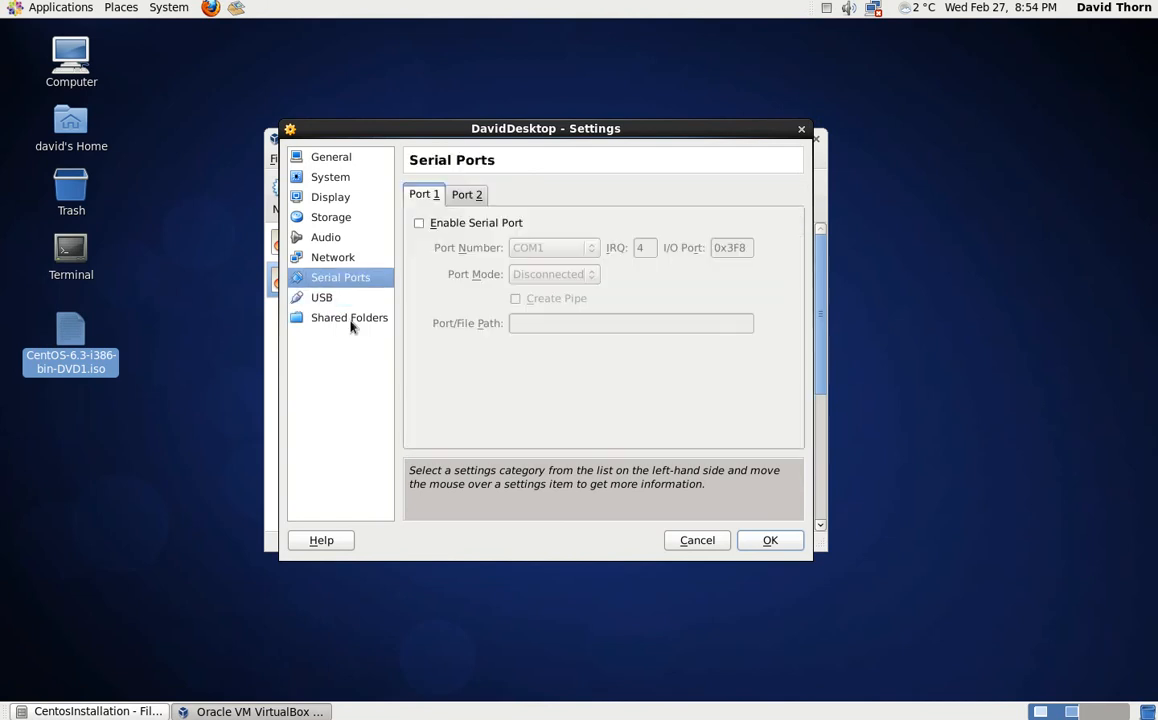
left_click(354, 319)
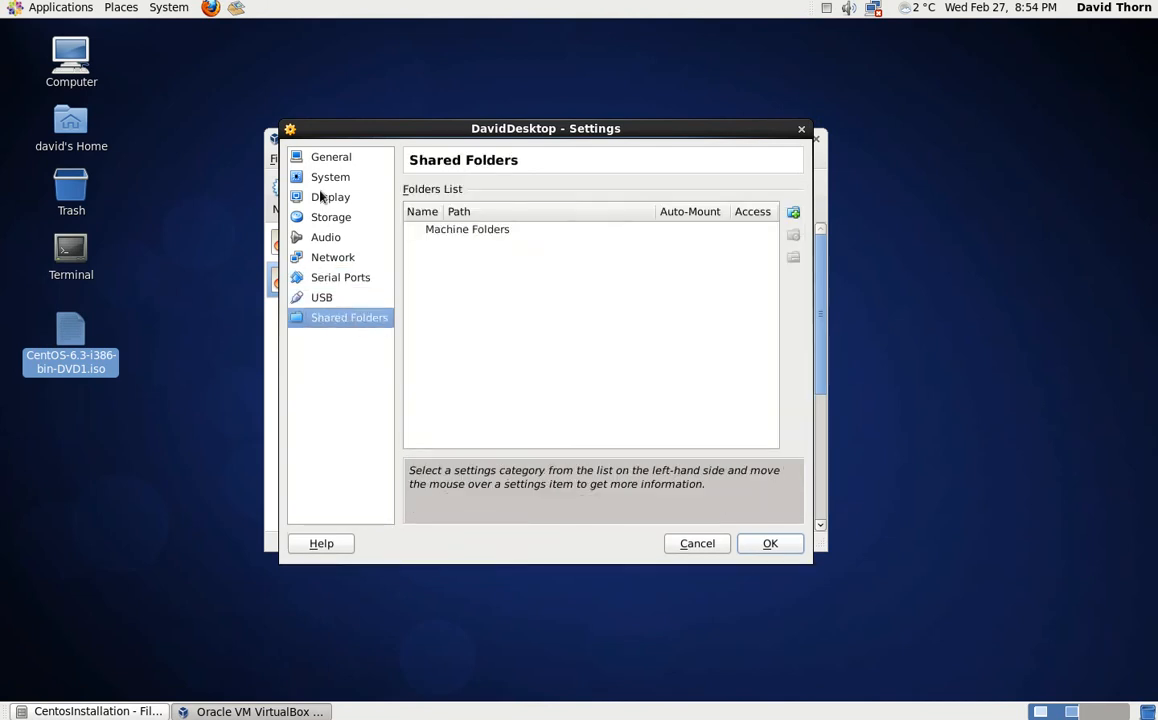
left_click(384, 160)
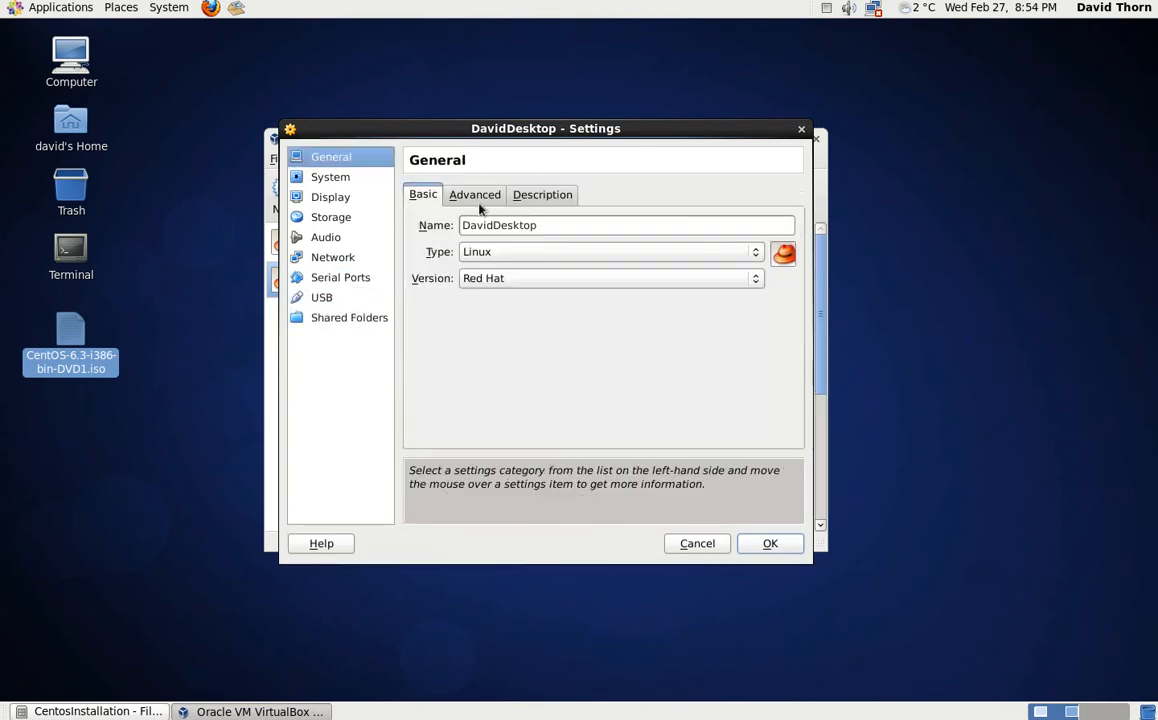
left_click(768, 544)
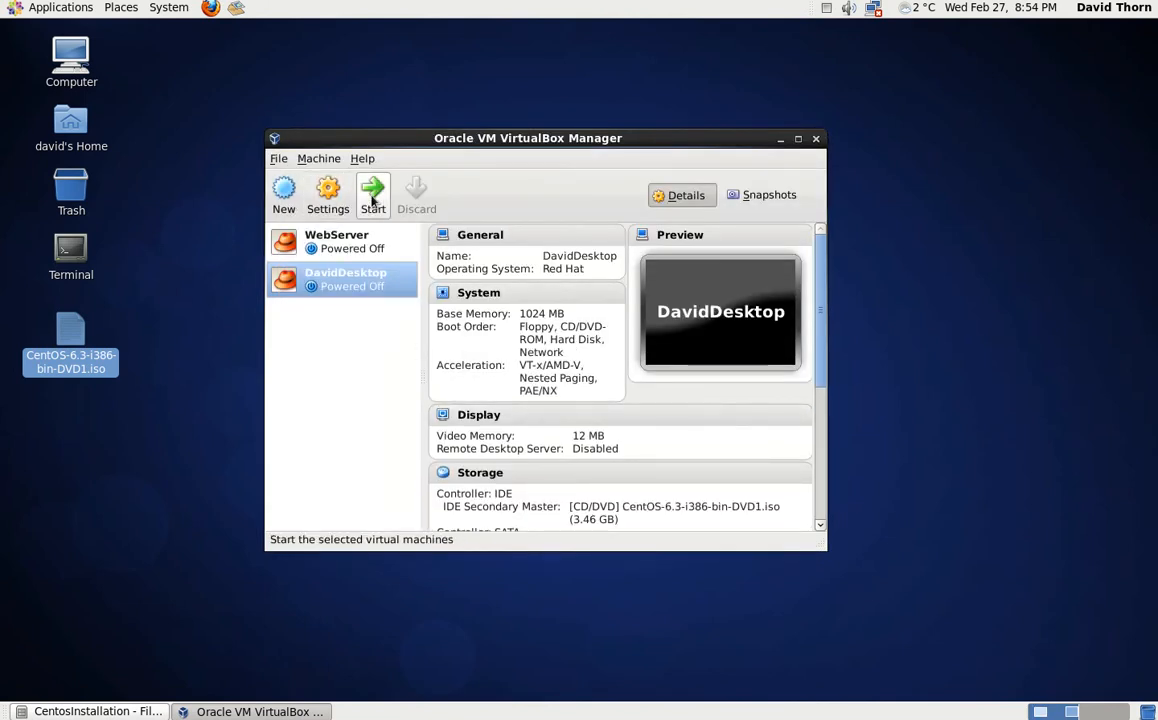
- Start DavidDesktop and switch its machine window to full-screen mode
left_click(371, 198)
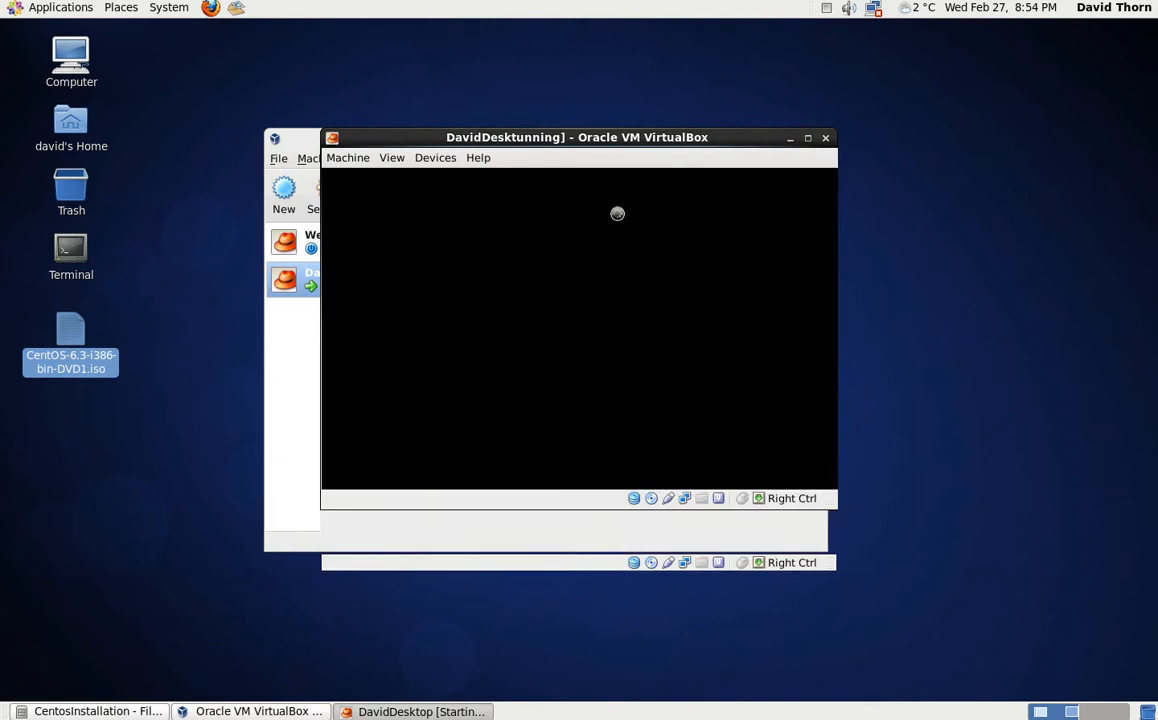
left_click_drag(585, 142, 601, 105)
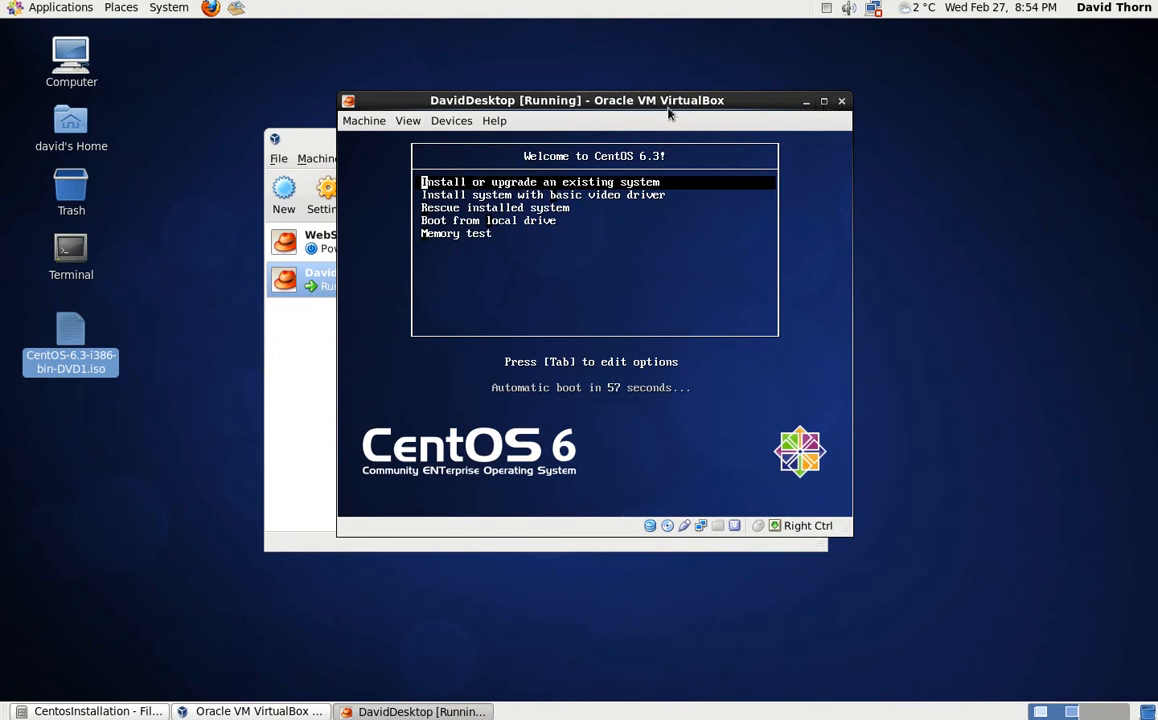
left_click(408, 120)
left_click(416, 145)
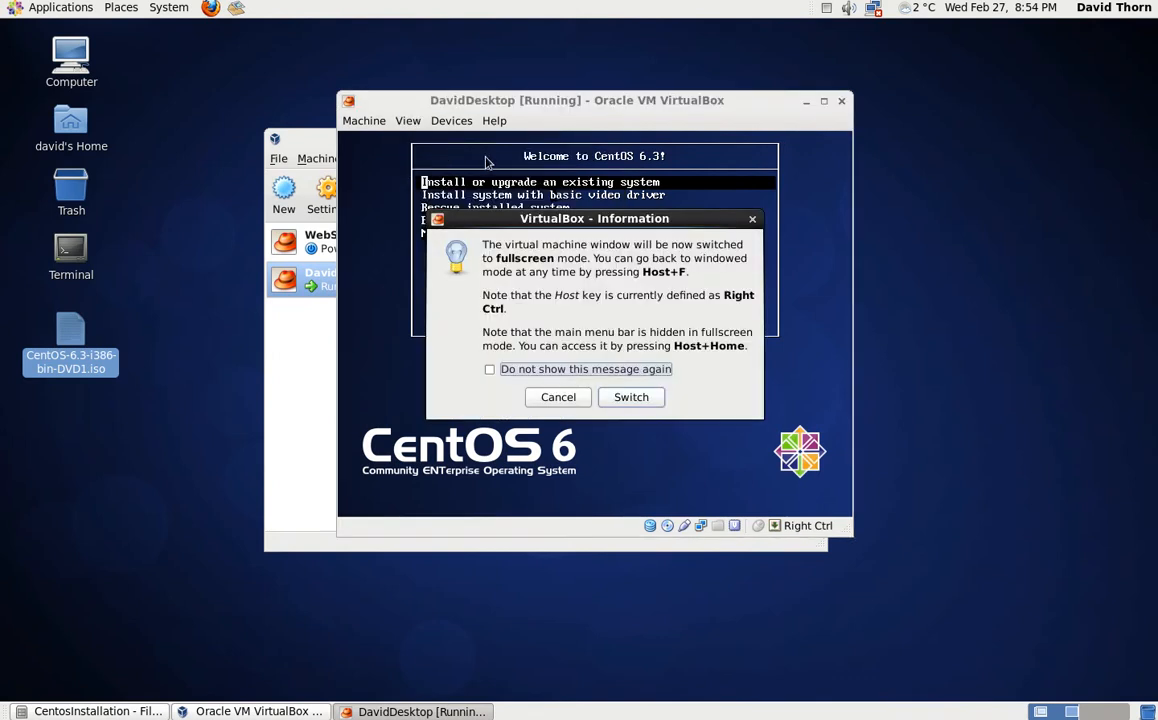
left_click(622, 397)
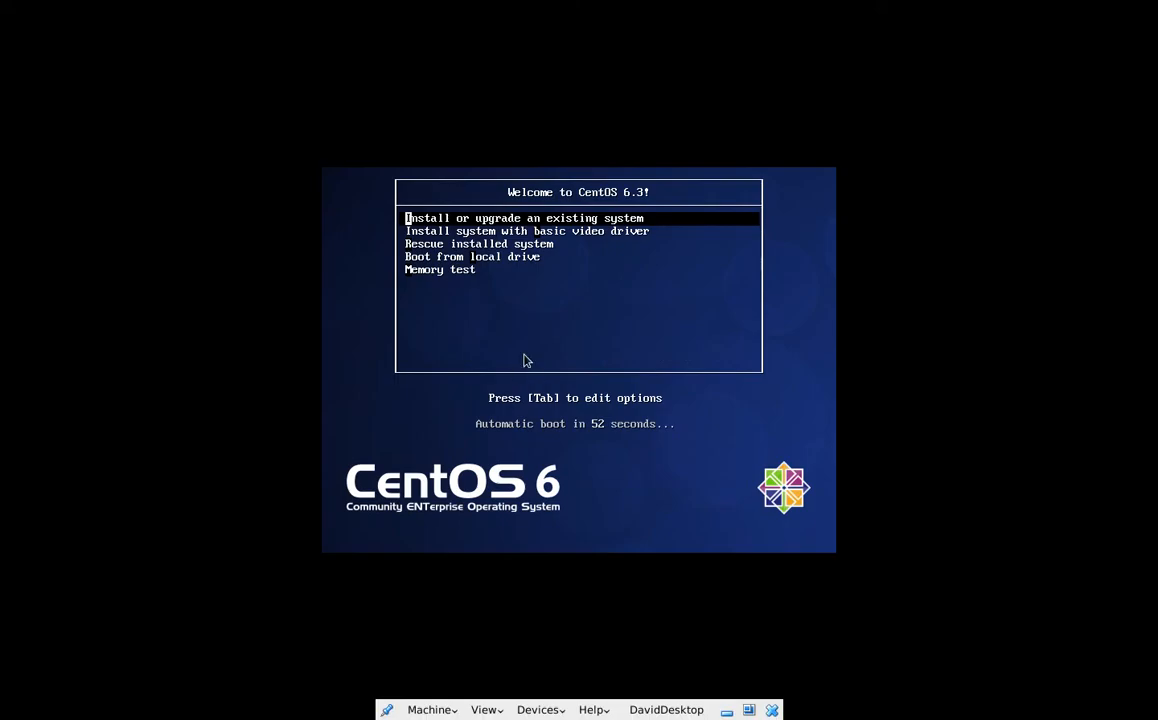
- Boot the 'Install or upgrade' entry from the CentOS disc, then return the machine to windowed mode
key("Up")
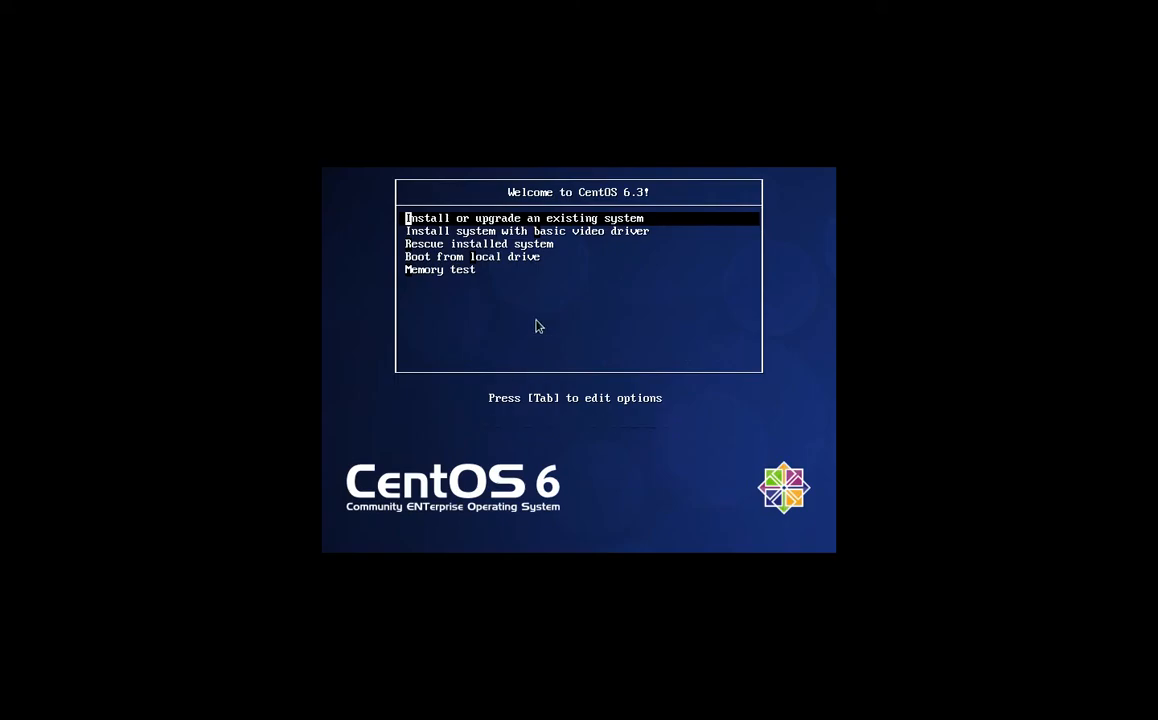
key("Return")
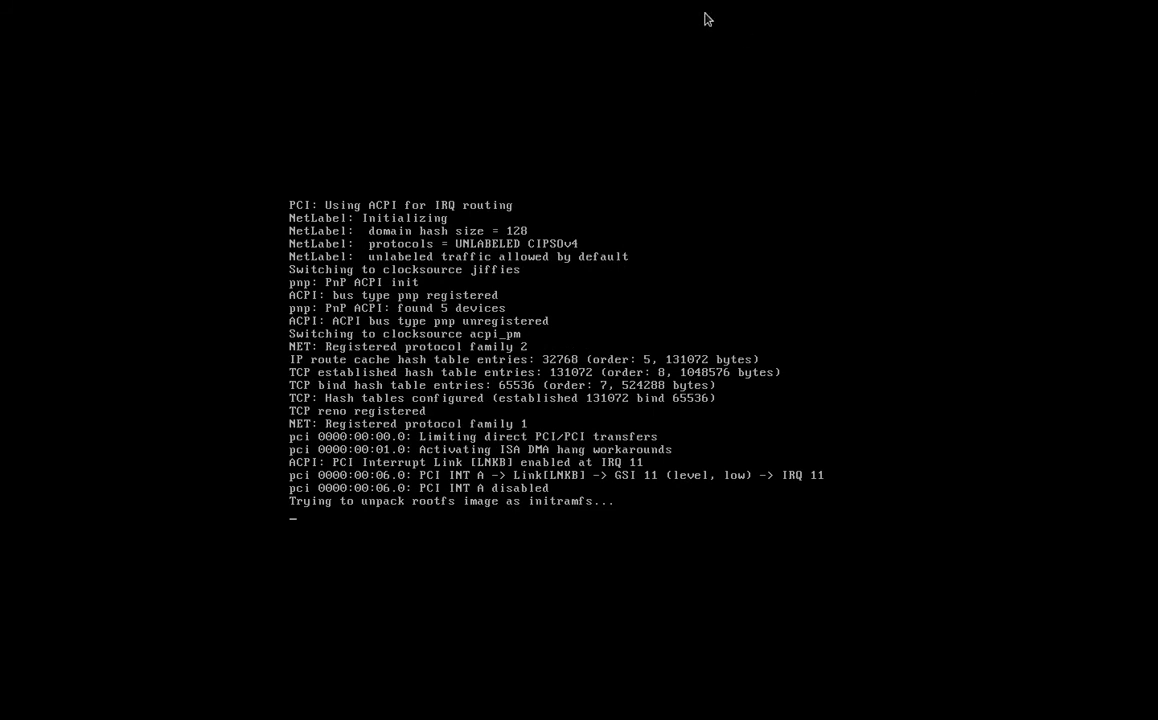
key("ctrl+f")
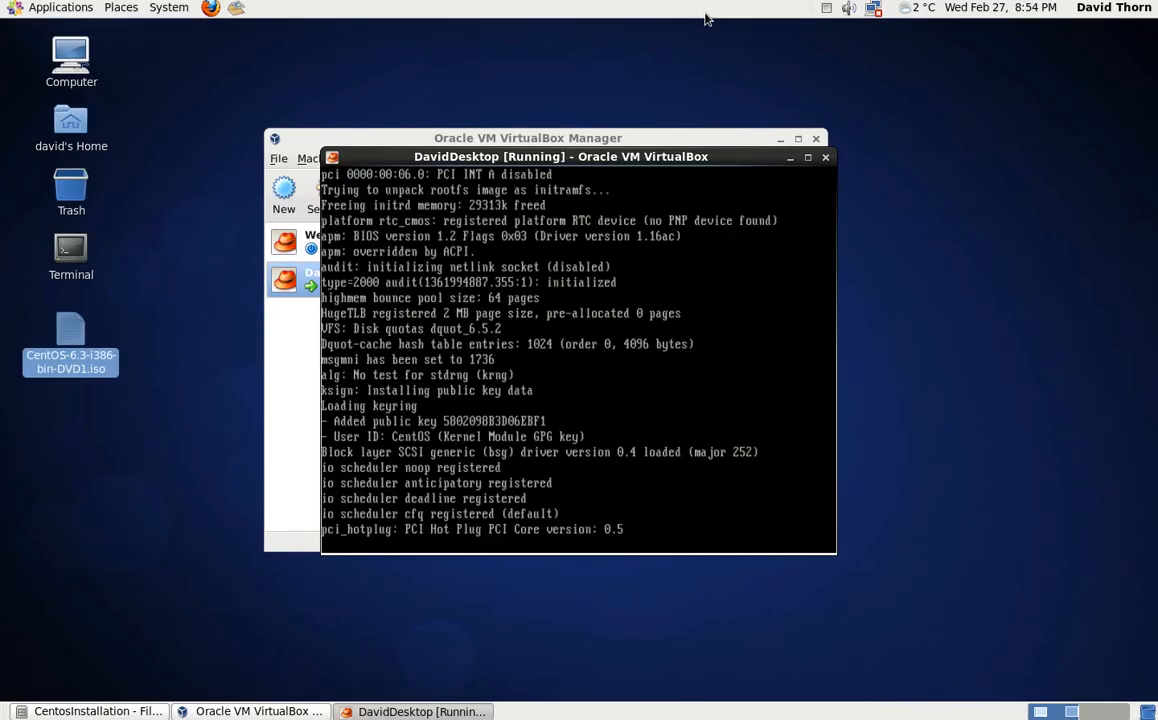
left_click_drag(612, 157, 561, 140)
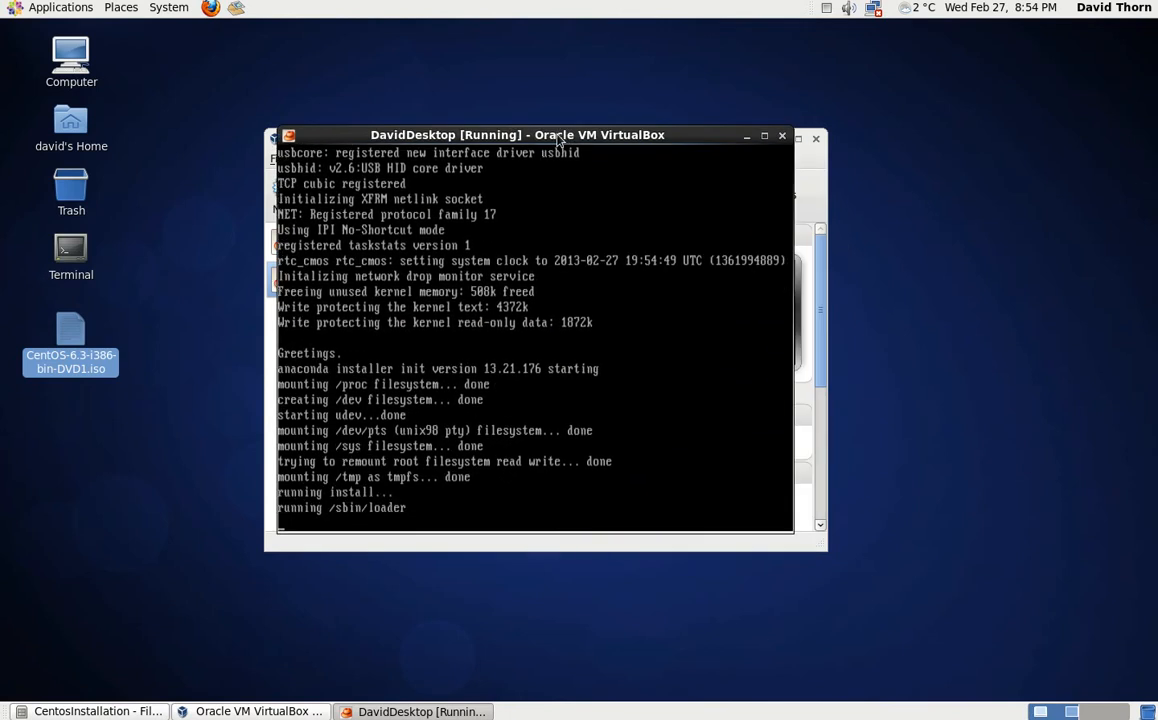
left_click_drag(522, 110, 437, 133)
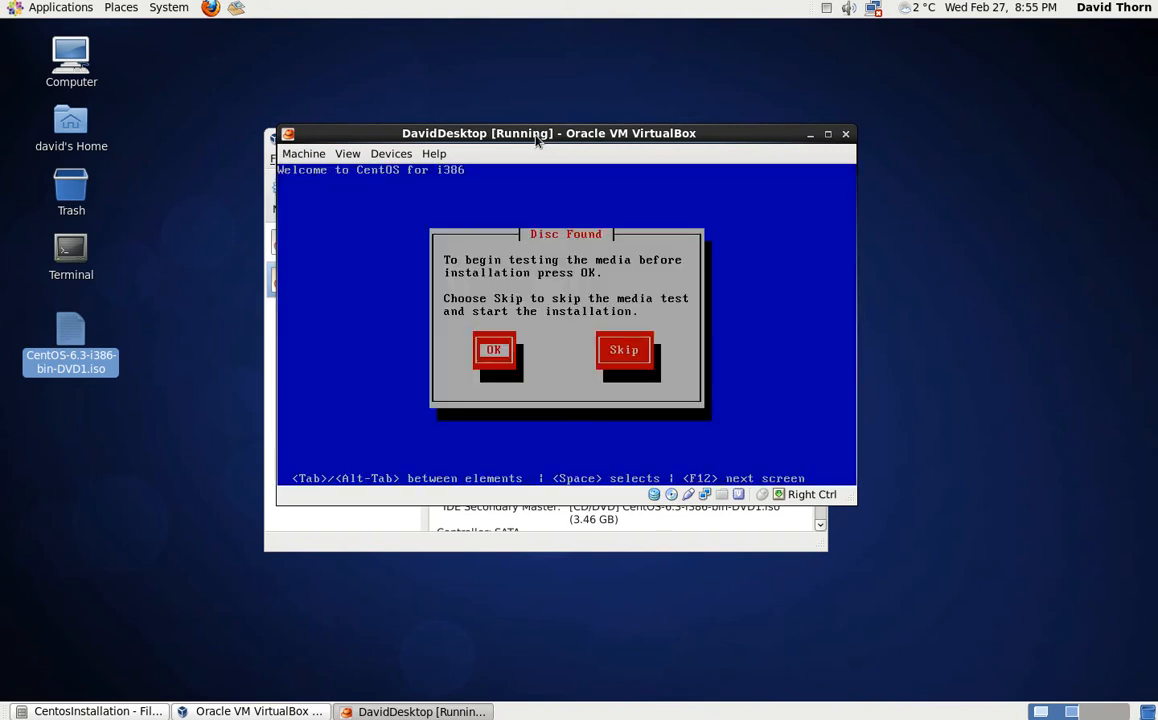
- Choose Skip on the Disc Found media-test prompt
key("Tab")
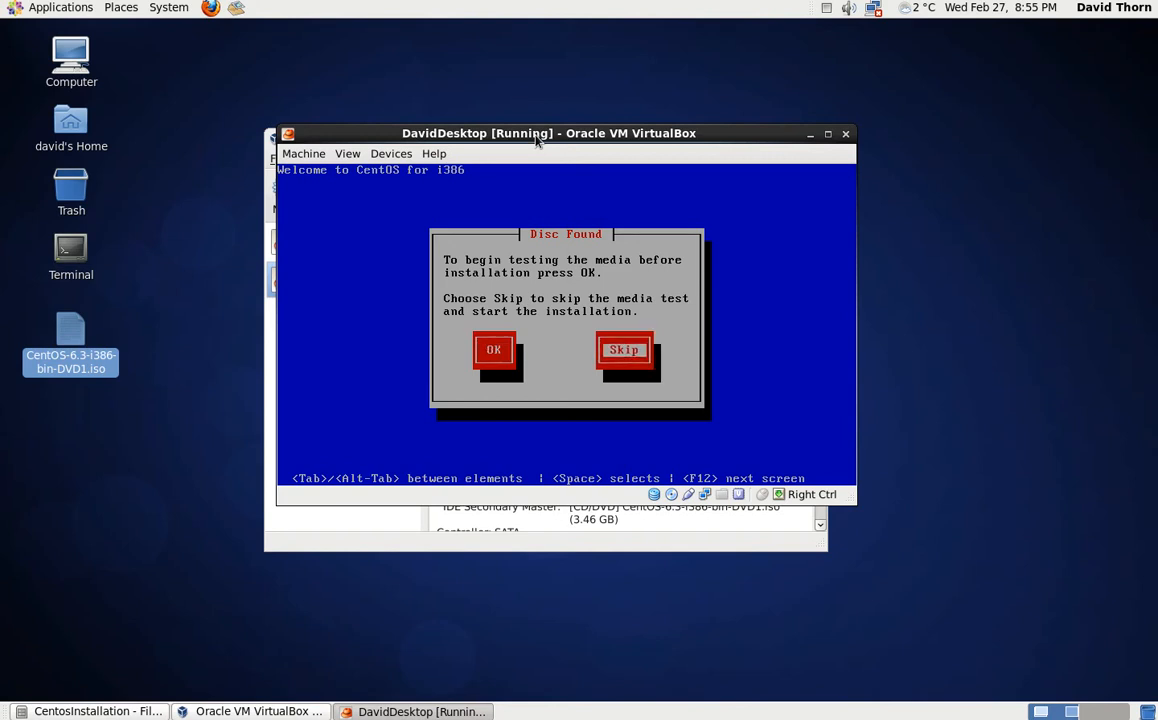
key("space")
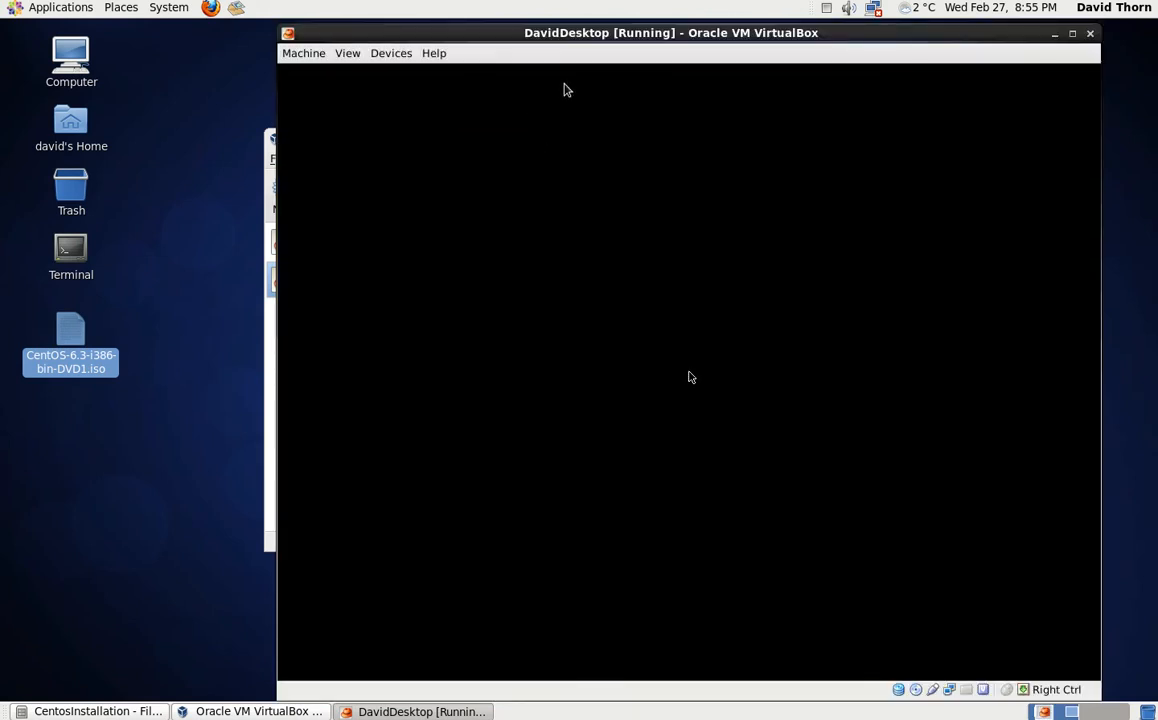
- Pass the CentOS splash page, keep English as the language, and pick the German keyboard layout
left_click_drag(577, 37, 497, 26)
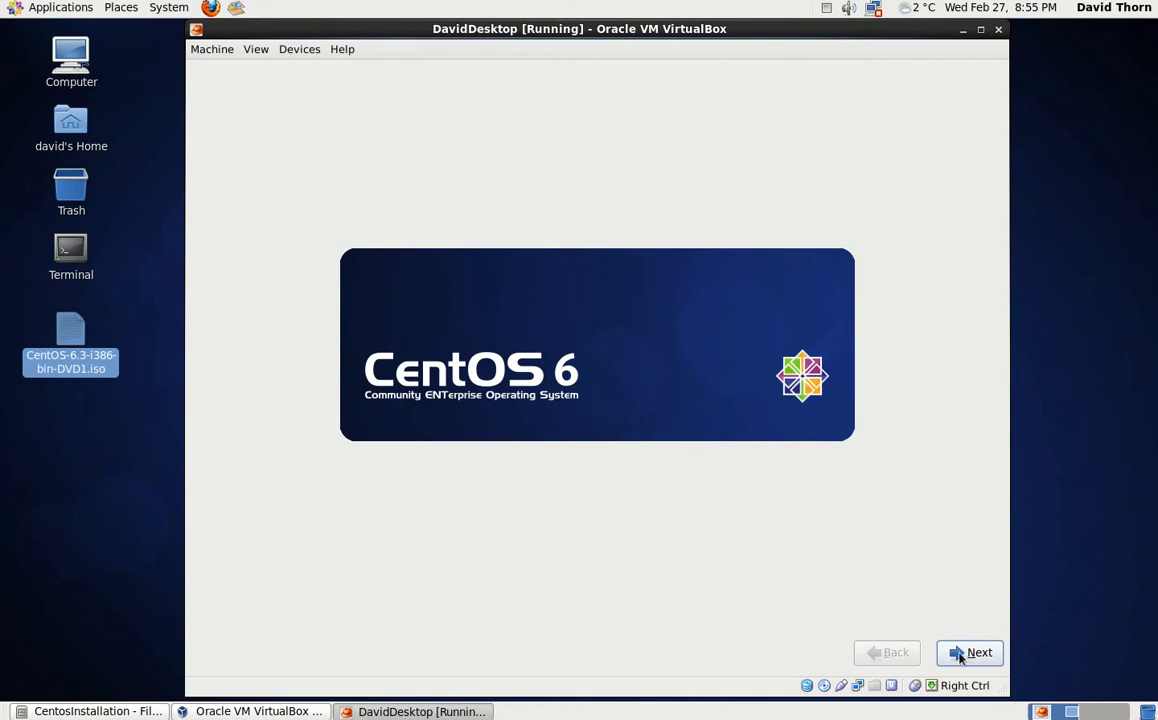
key("Control_R")
left_click(958, 653)
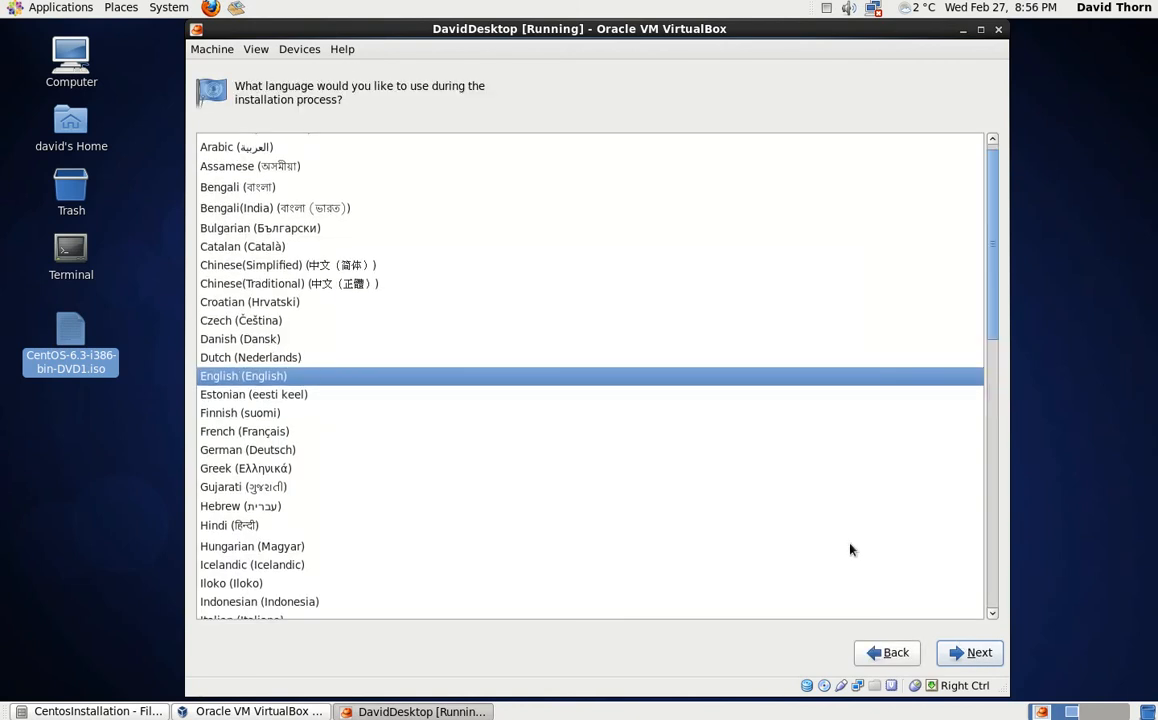
left_click(958, 653)
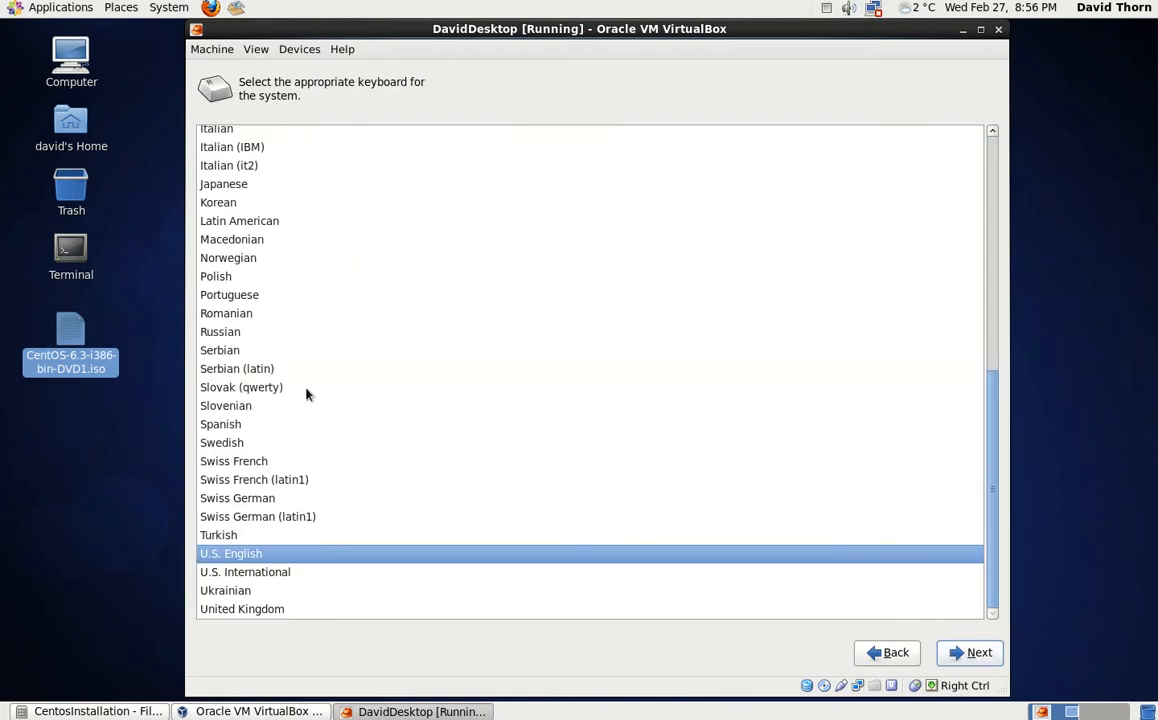
type("g")
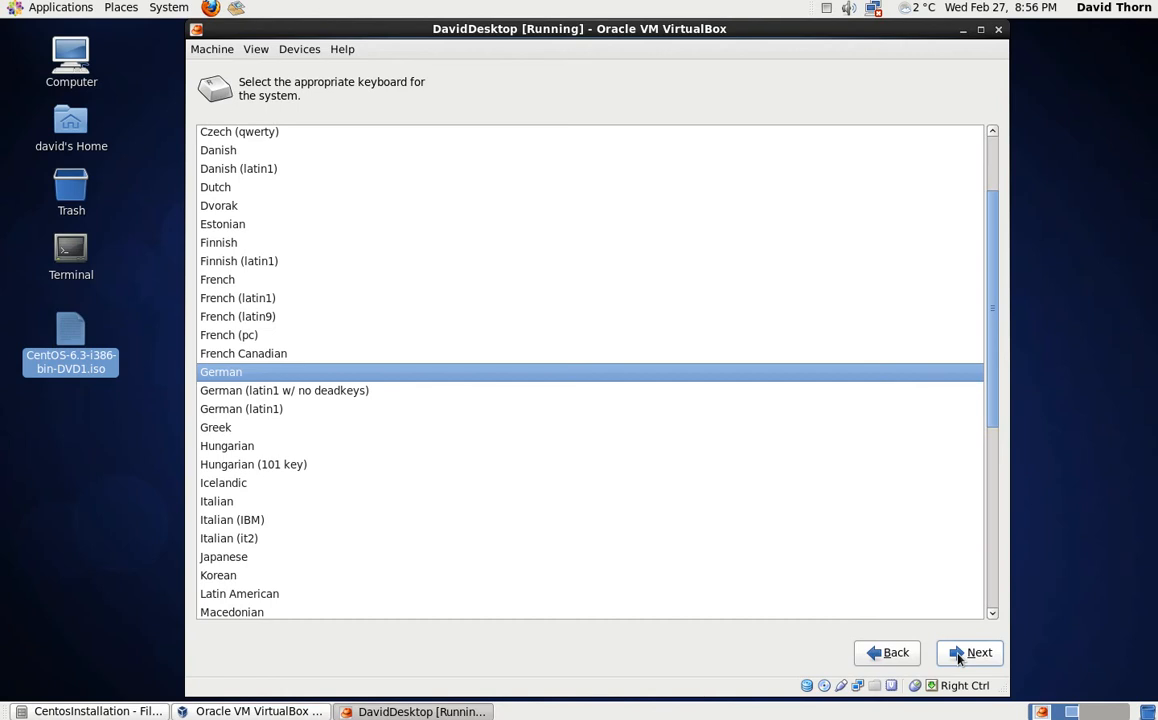
left_click(958, 654)
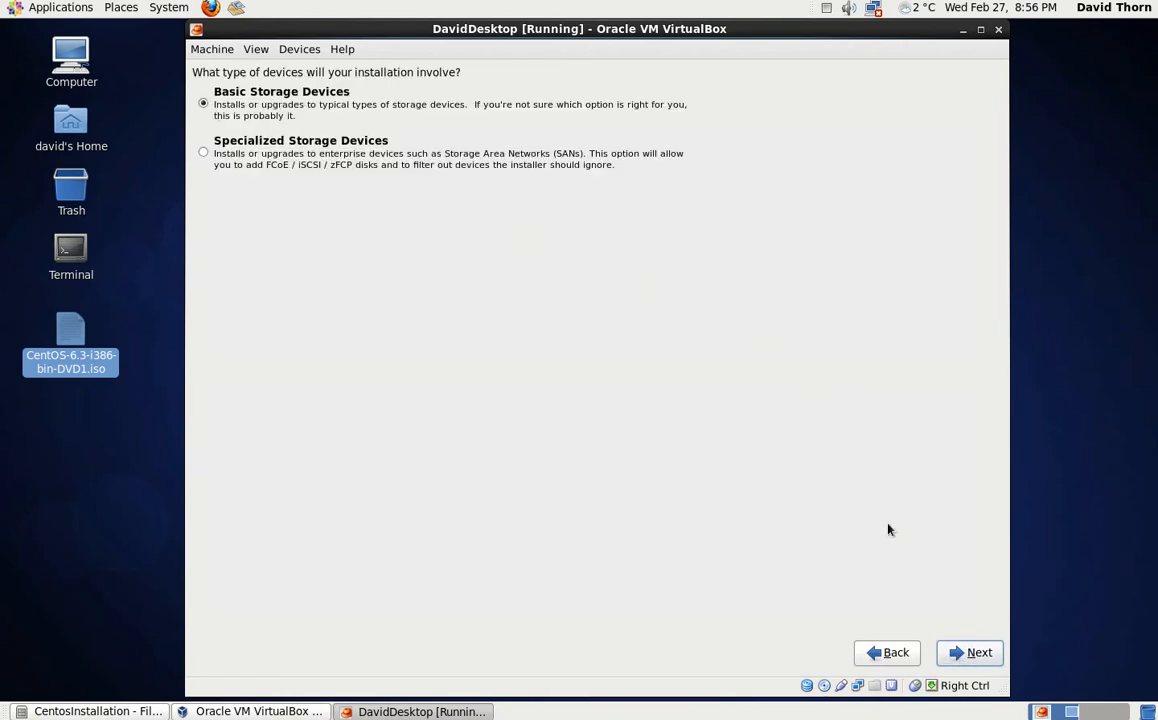
- Choose Basic Storage Devices, discard the VBOX disk's data, and enter hostname 'daviddesktop'
left_click(955, 655)
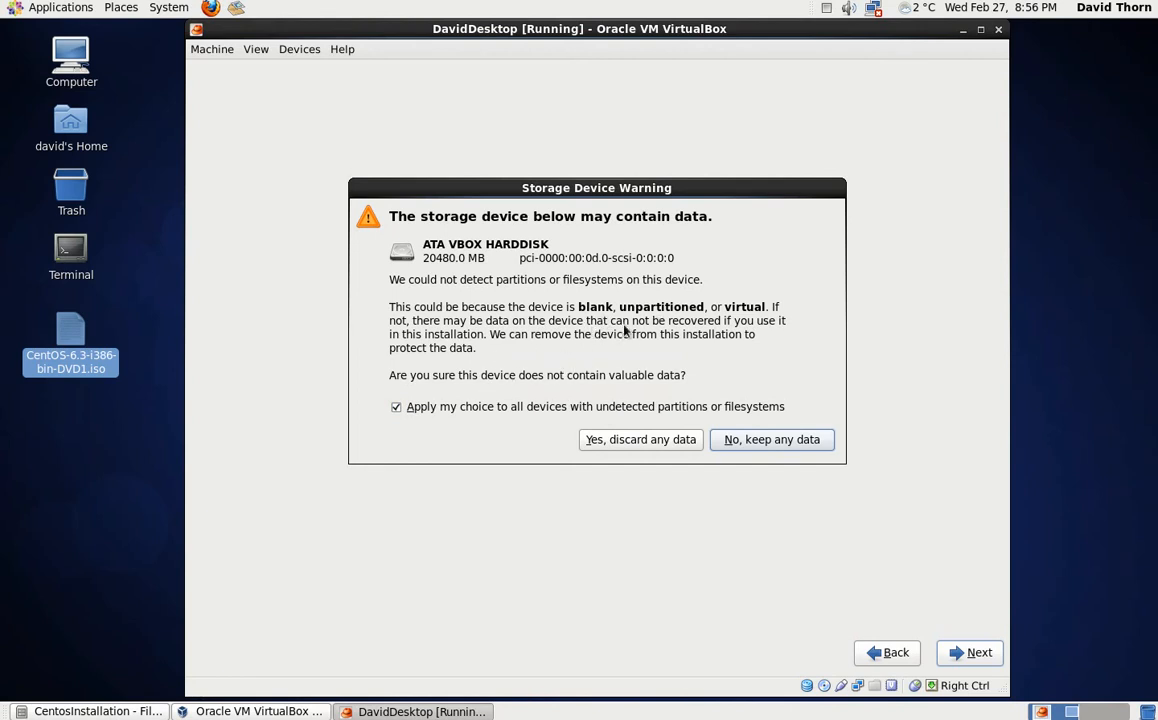
left_click(623, 440)
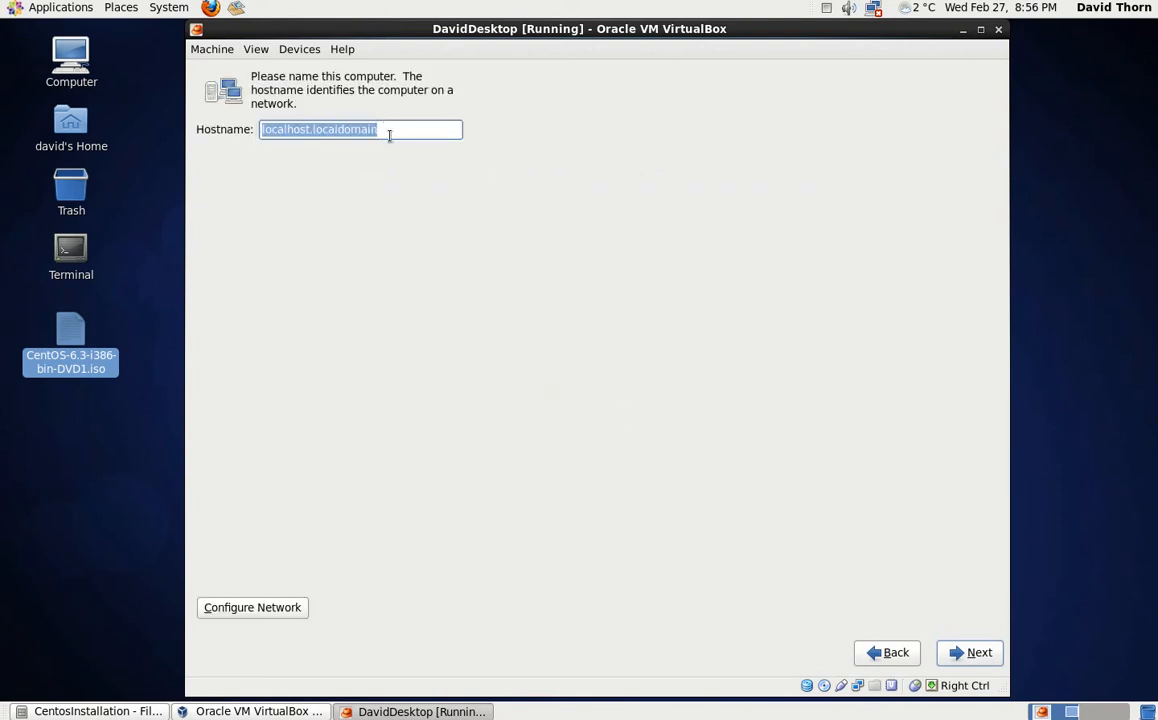
type("daviddesktop")
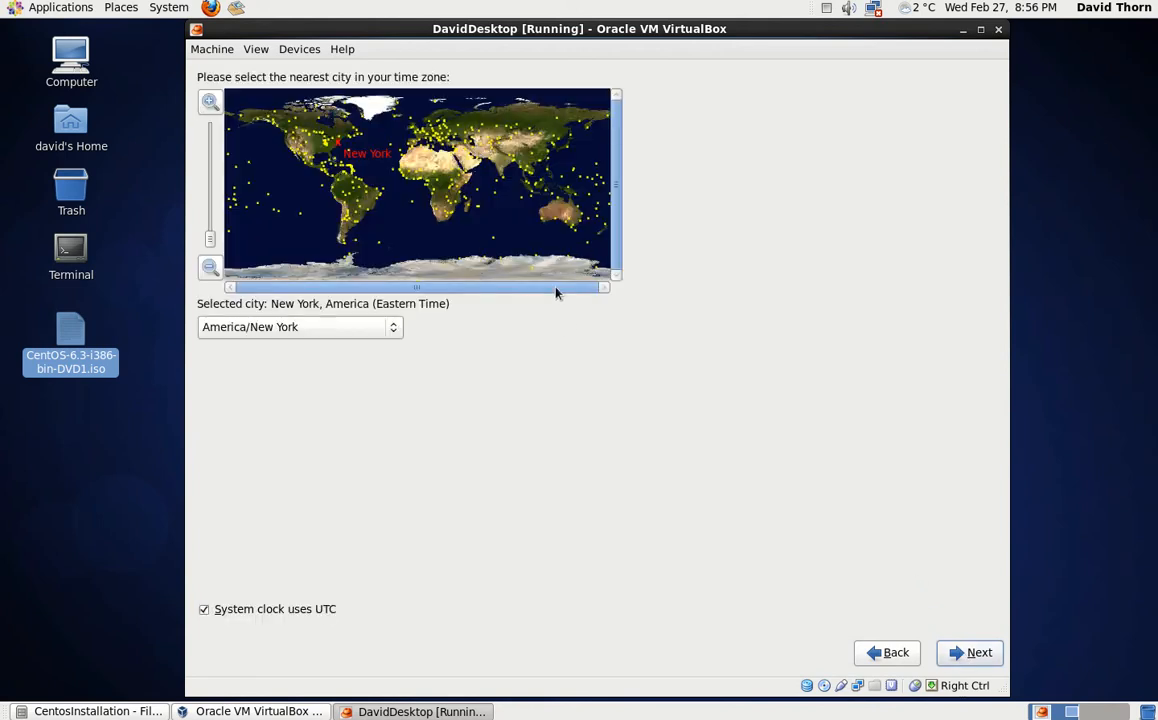
- Set the time zone to Europe/Berlin instead of Puerto Rico, then start entering the root password
left_click(300, 330)
scroll(310, 420, "down", 5)
left_click(310, 433)
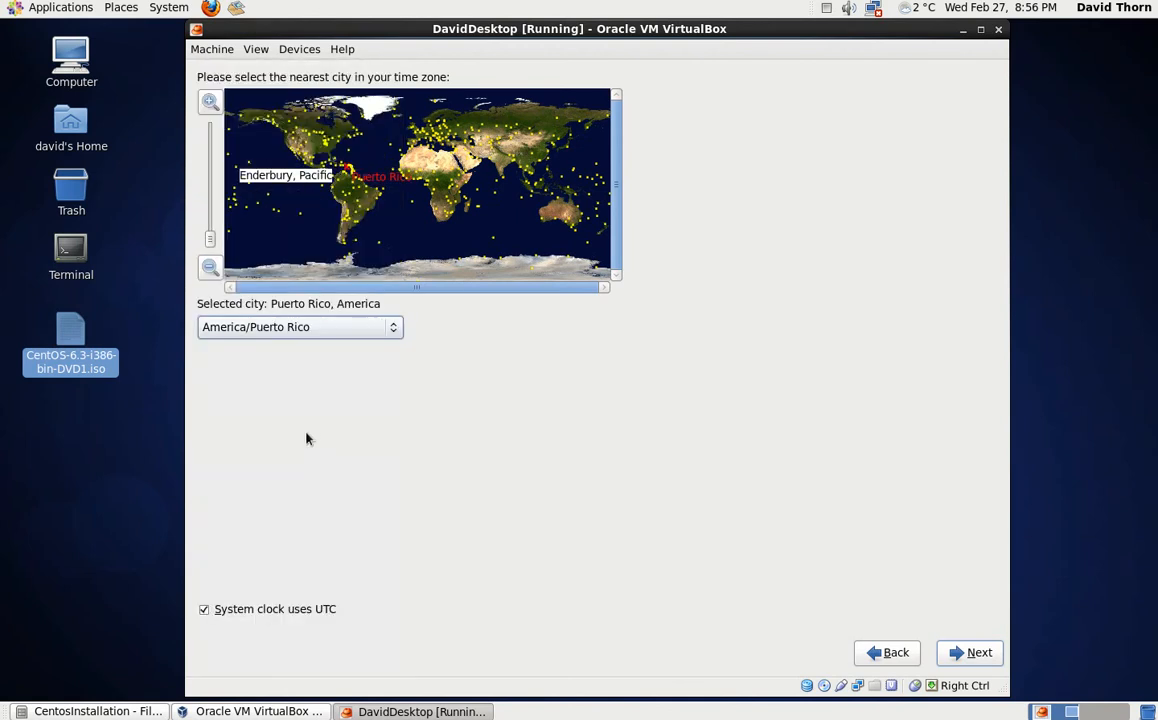
left_click(300, 328)
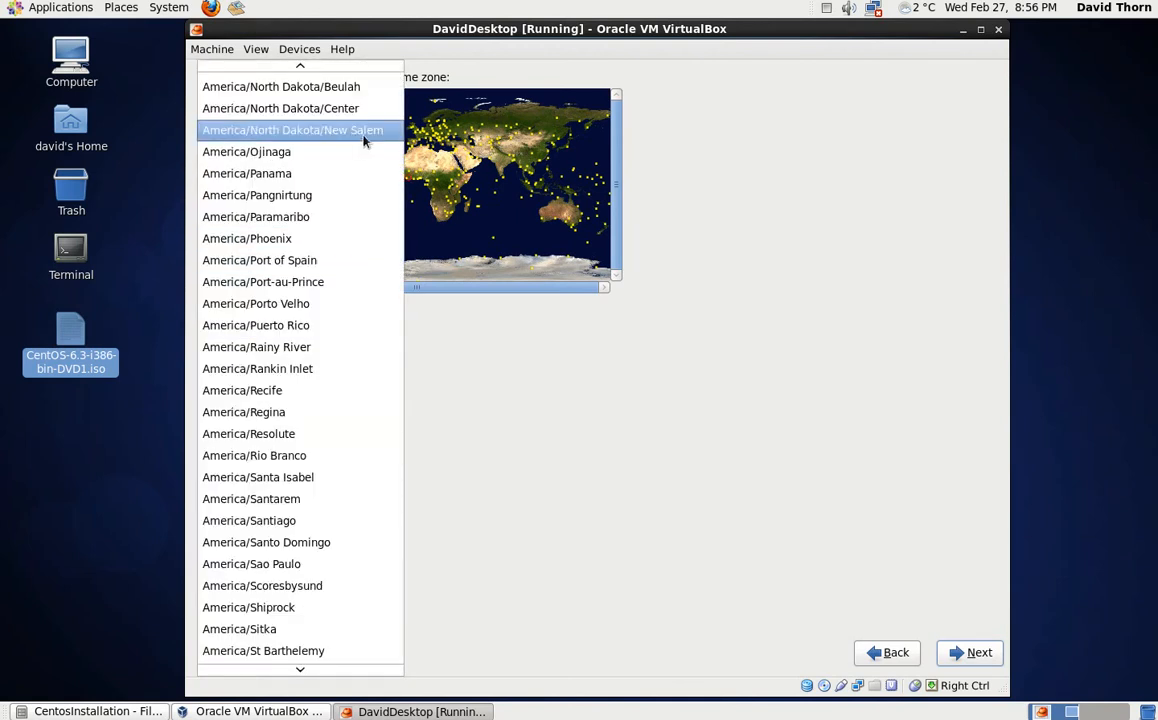
scroll(220, 594, "down", 3)
scroll(278, 662, "down", 10)
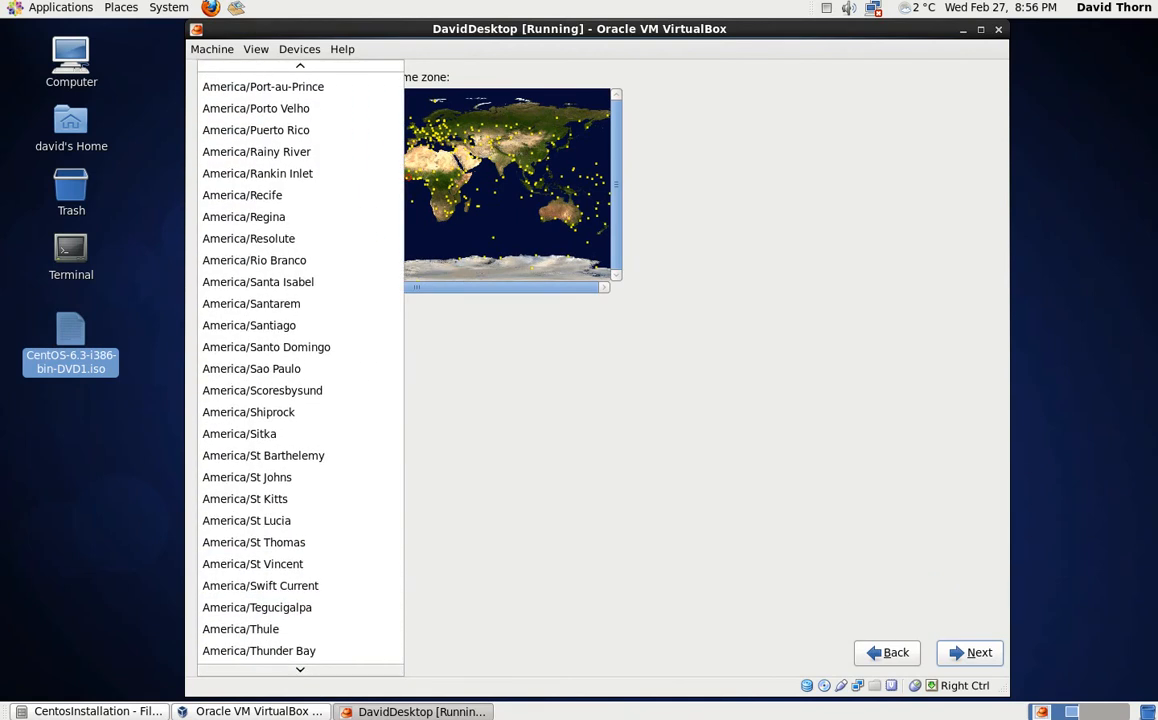
scroll(278, 662, "down", 12)
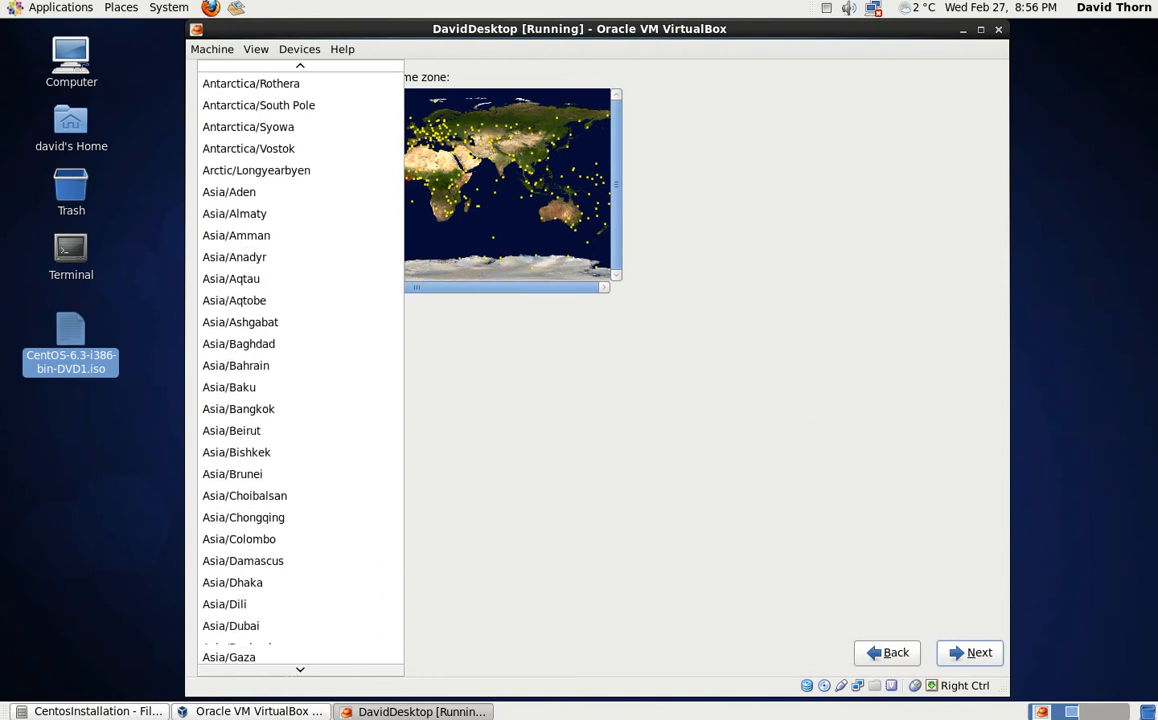
scroll(300, 365, "down", 20)
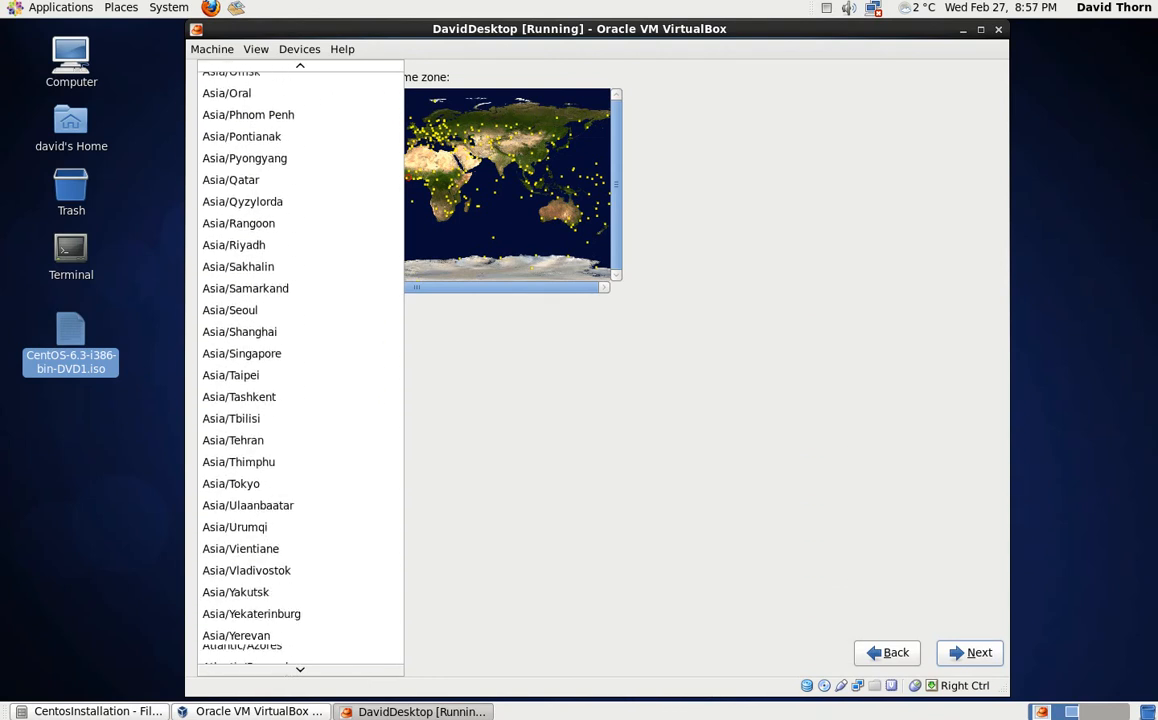
scroll(278, 651, "down", 6)
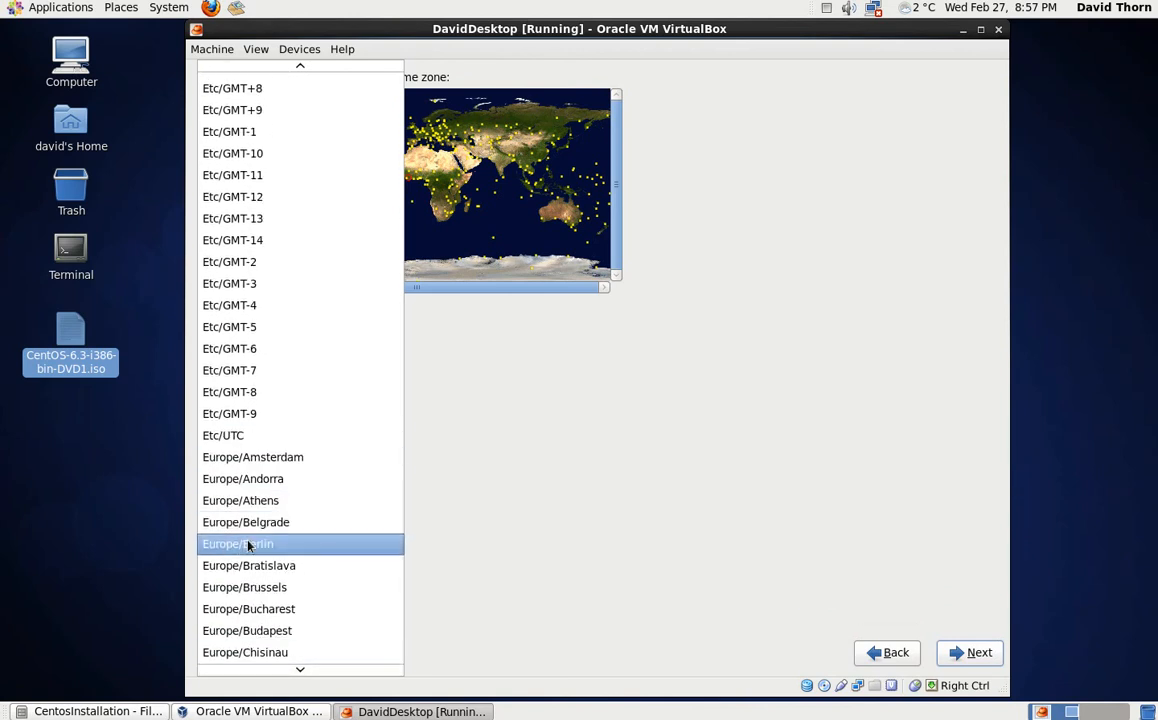
left_click(271, 544)
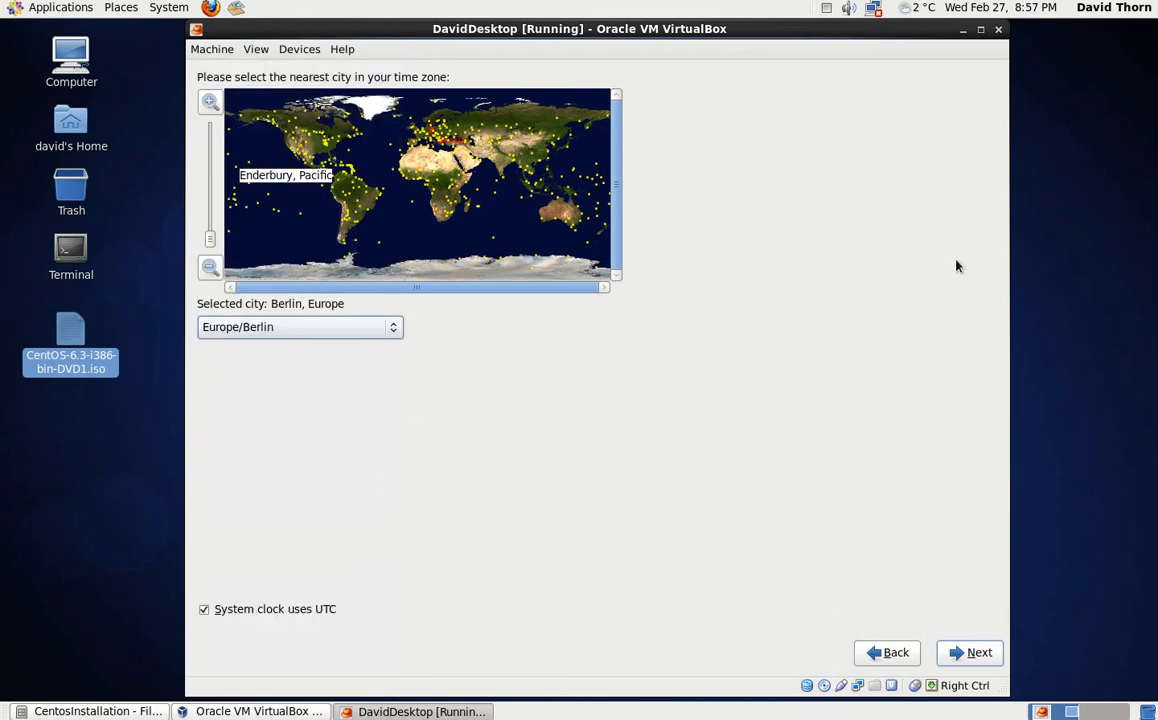
left_click(969, 653)
type("•••••••••••")
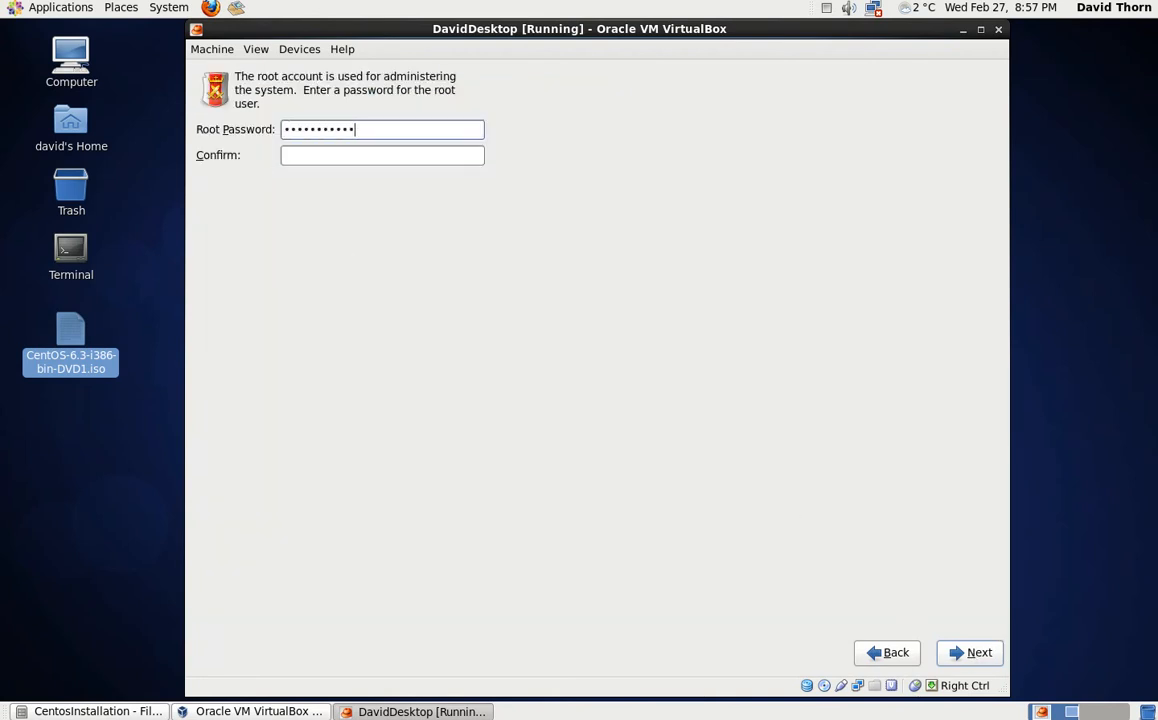
- Re-enter the root password in the Confirm field and continue
key("Tab")
type("•••••••••••")
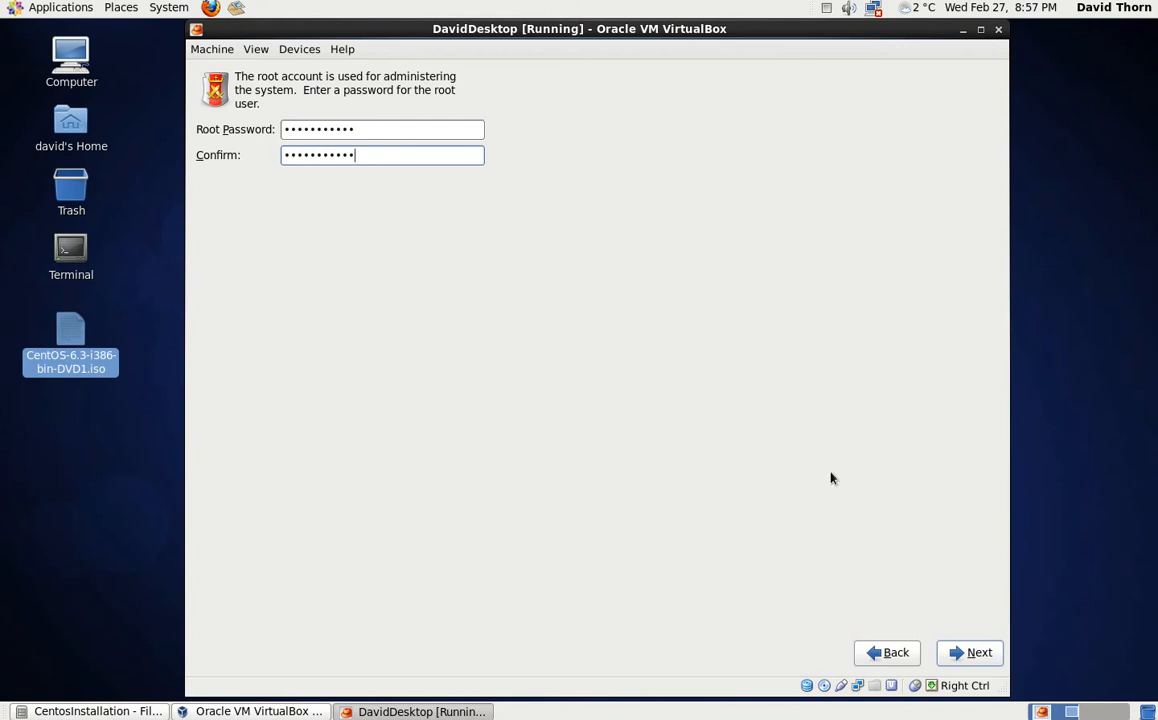
left_click(963, 655)
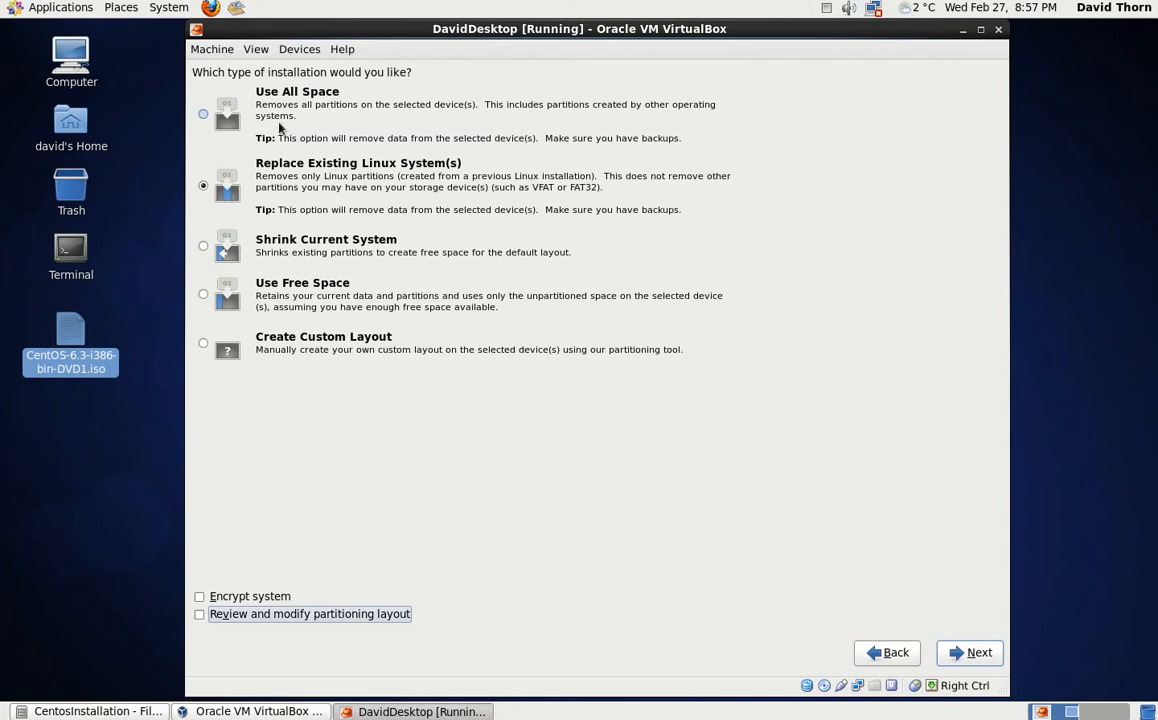
- Select Use All Space with 'Review and modify partitioning layout' ticked
left_click(204, 116)
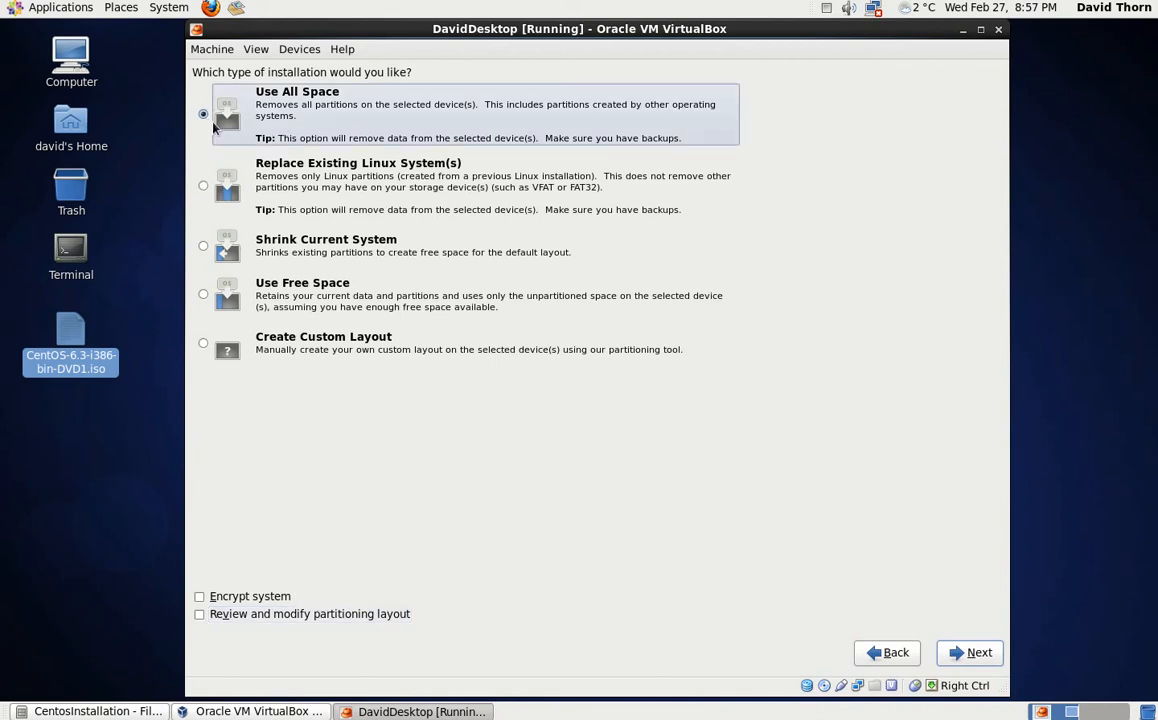
left_click(199, 615)
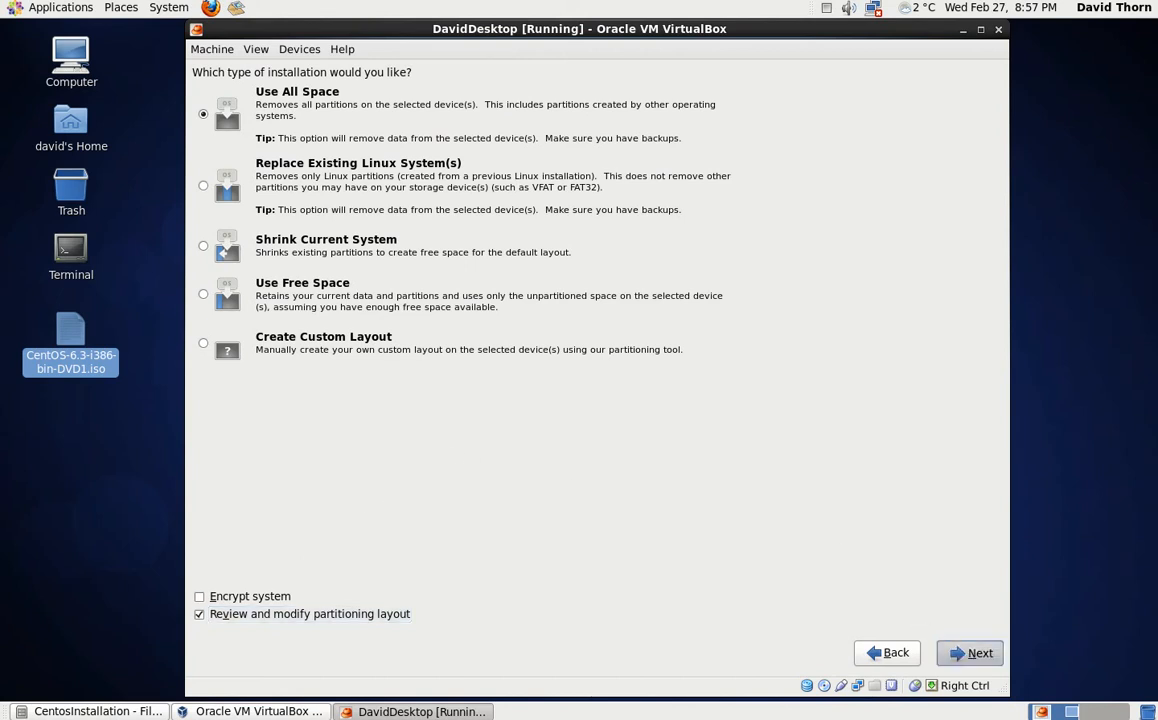
left_click(968, 653)
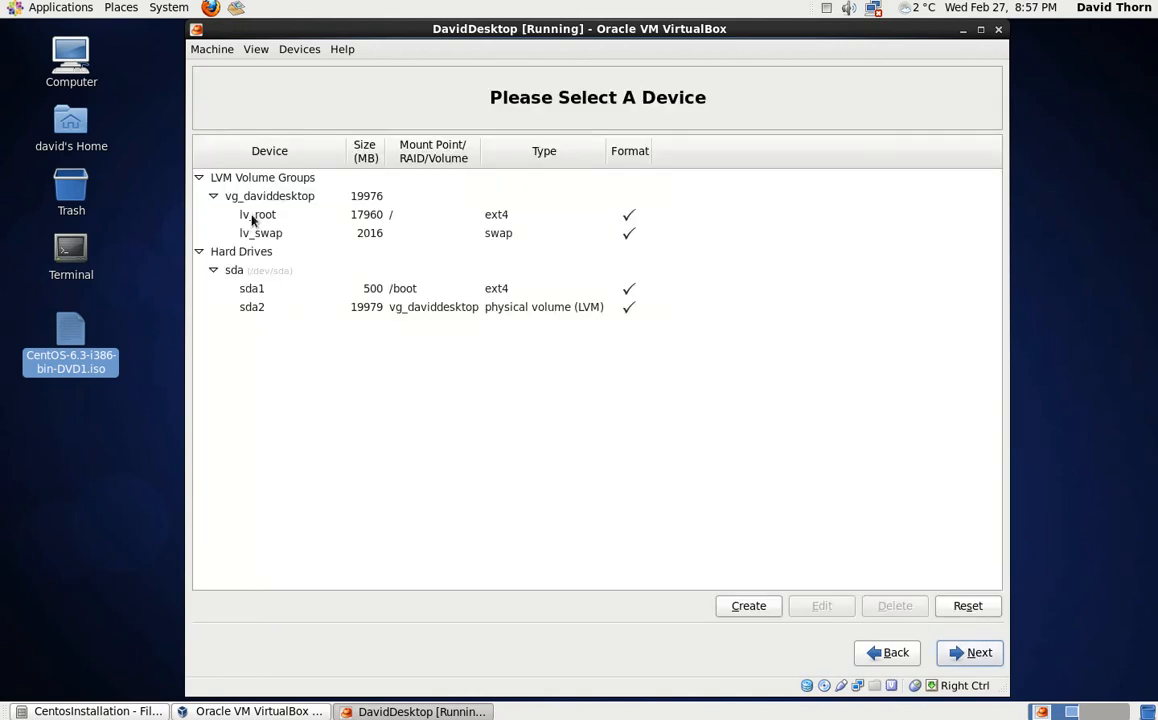
- Inspect the lv_root and lv_swap logical volumes and accept the proposed layout
left_click(245, 214)
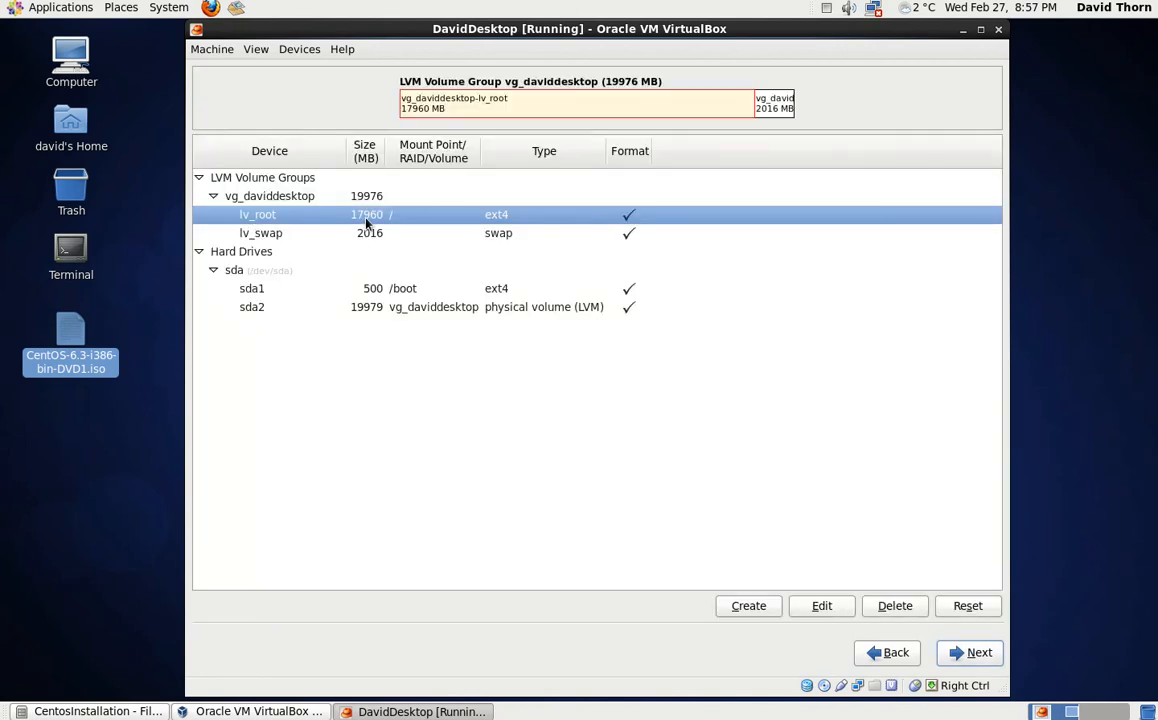
left_click(344, 237)
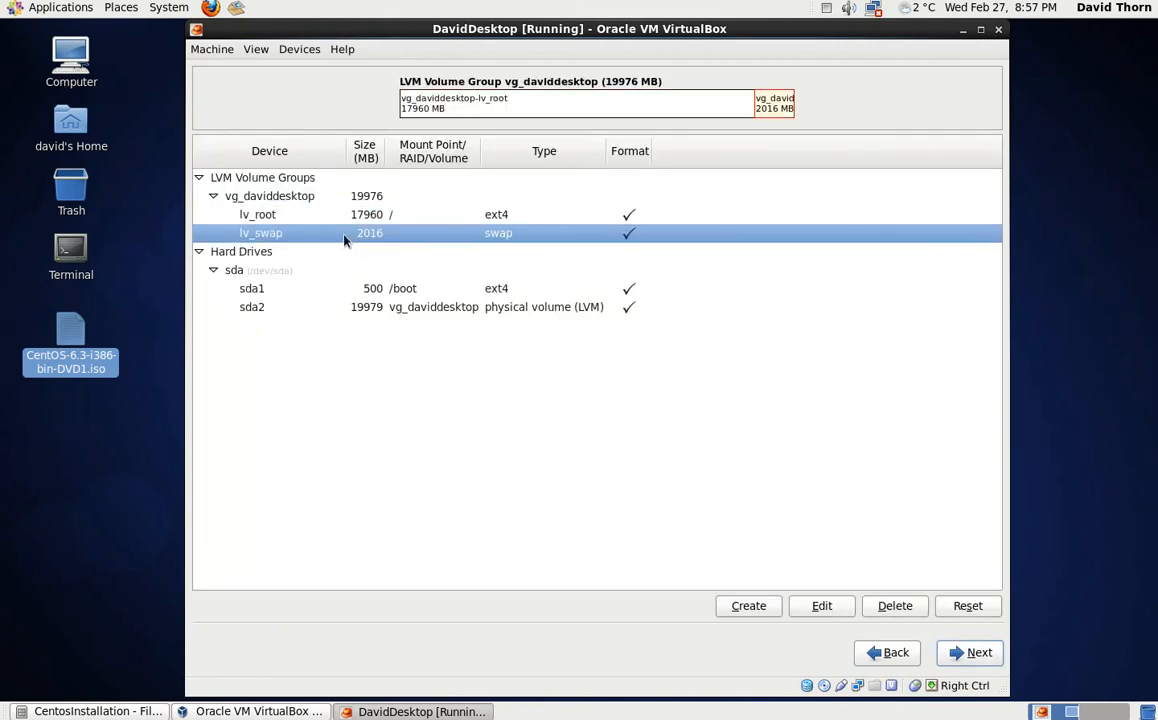
left_click(280, 219)
left_click(280, 233)
left_click(970, 655)
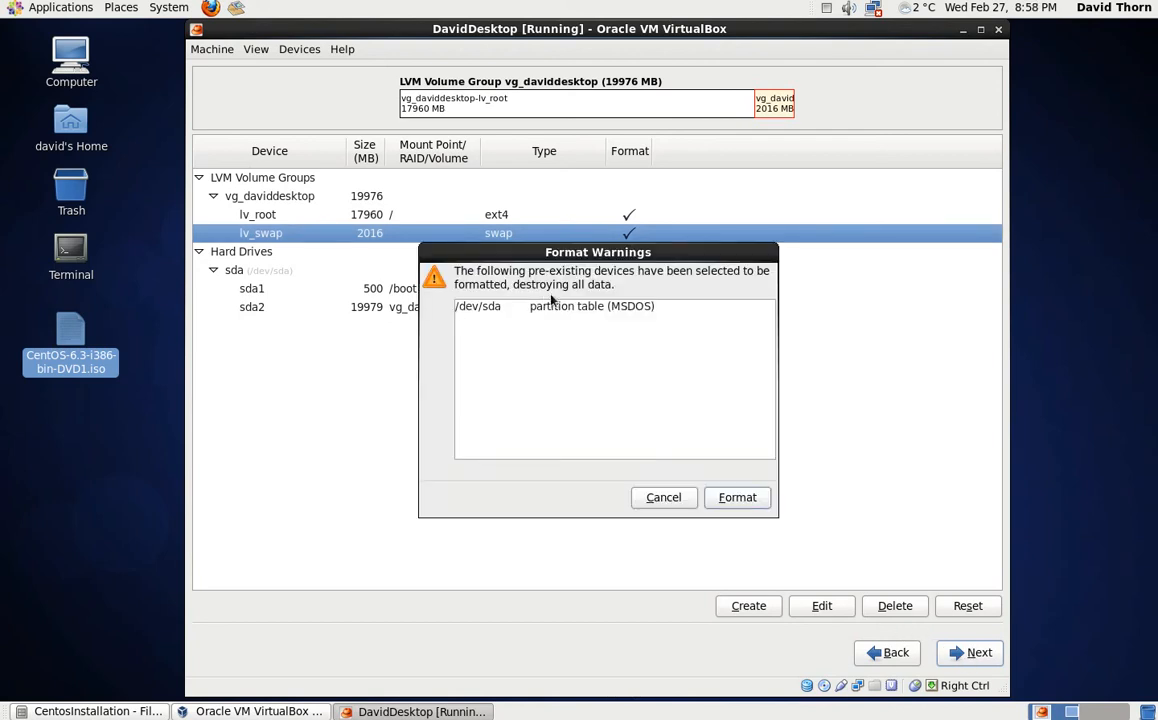
- Approve formatting /dev/sda and write the partitioning changes to disk
left_click(735, 498)
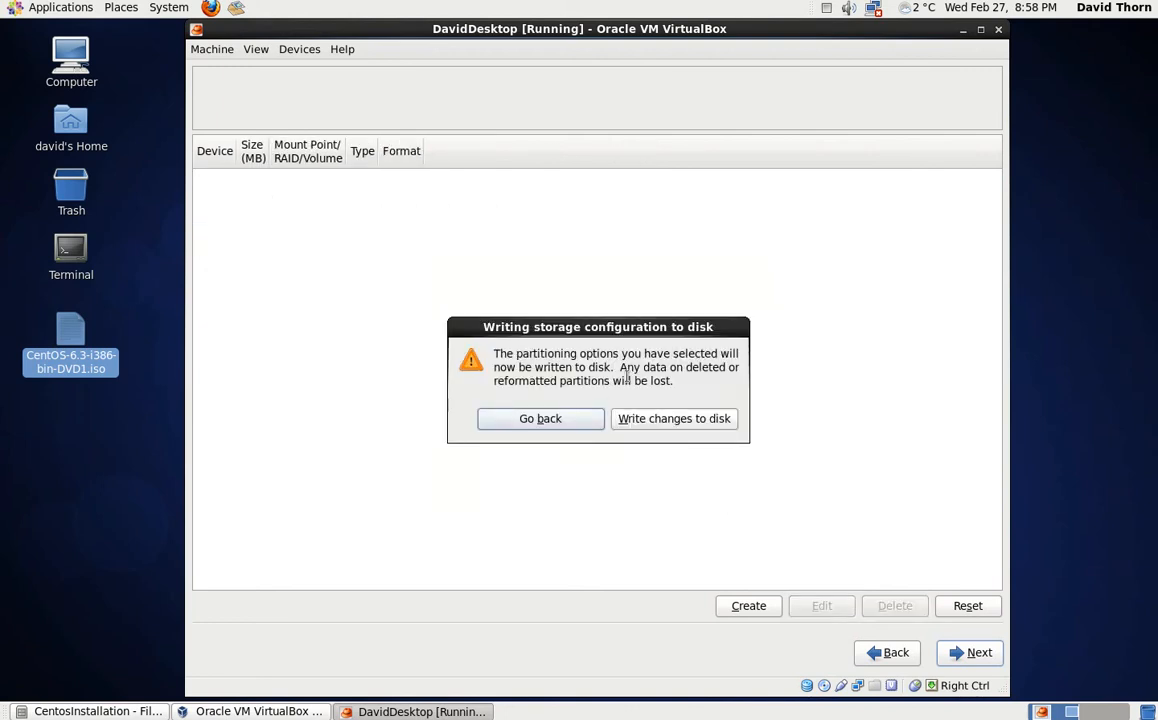
left_click(668, 426)
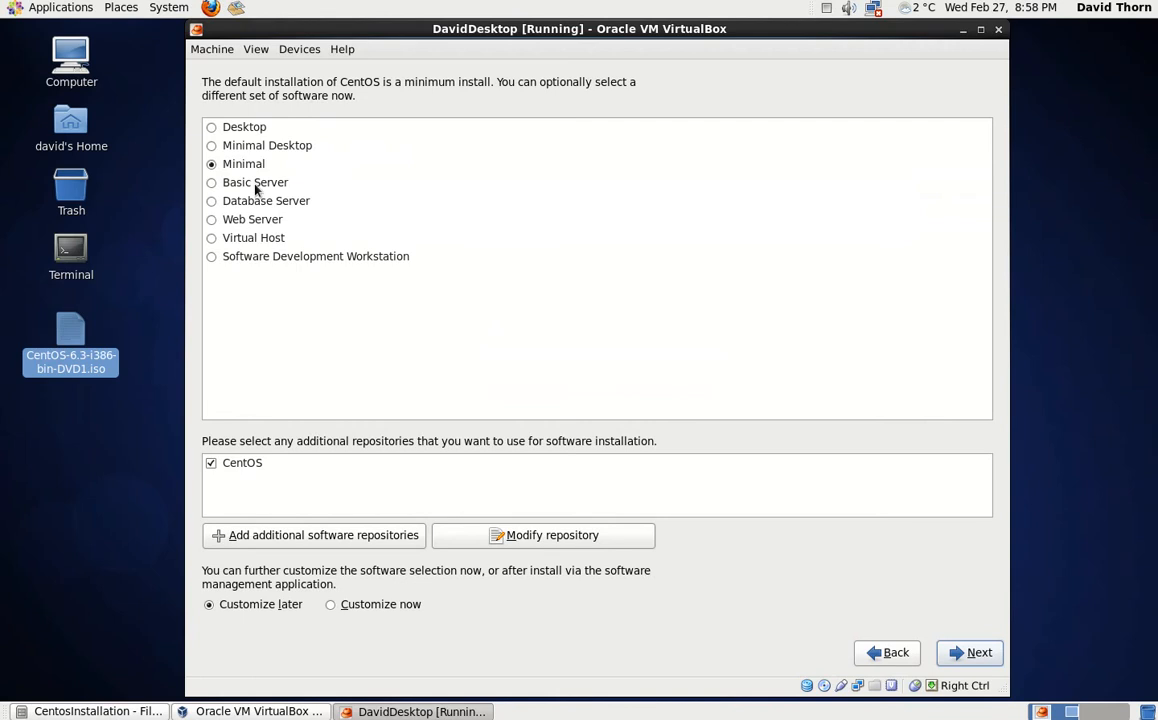
- Select the Desktop radio button in place of Minimal
left_click(212, 130)
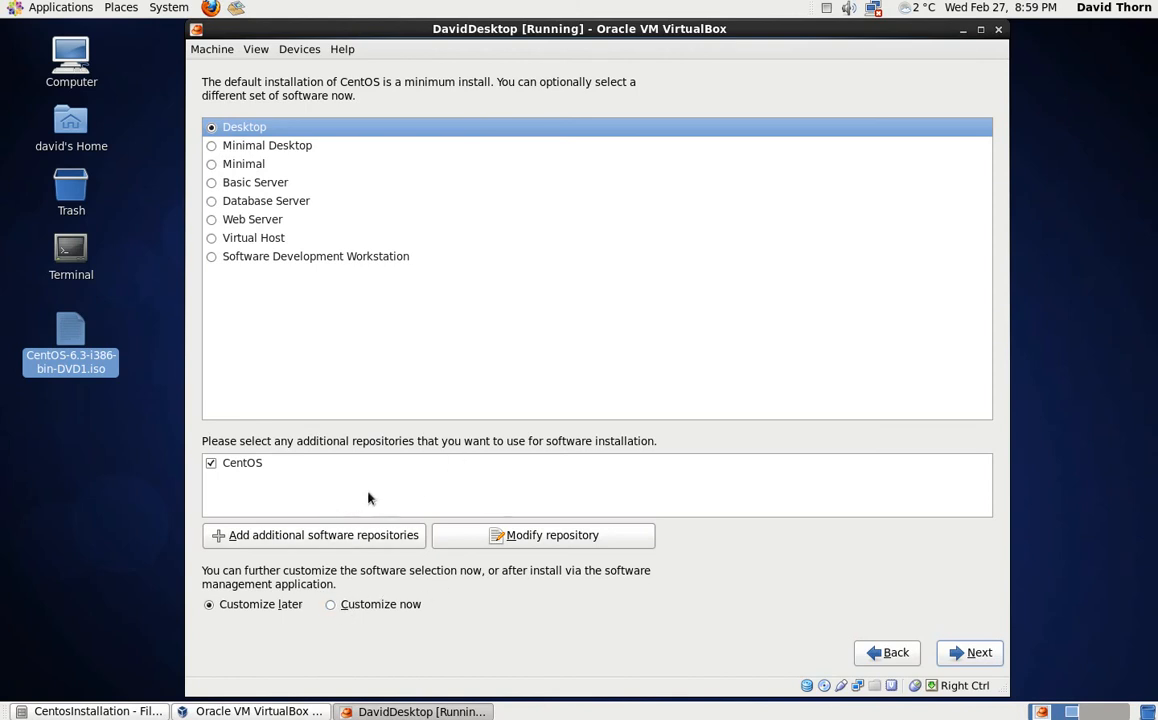
- Continue with the Desktop software set so the installer works through all 1078 packages
left_click(966, 654)
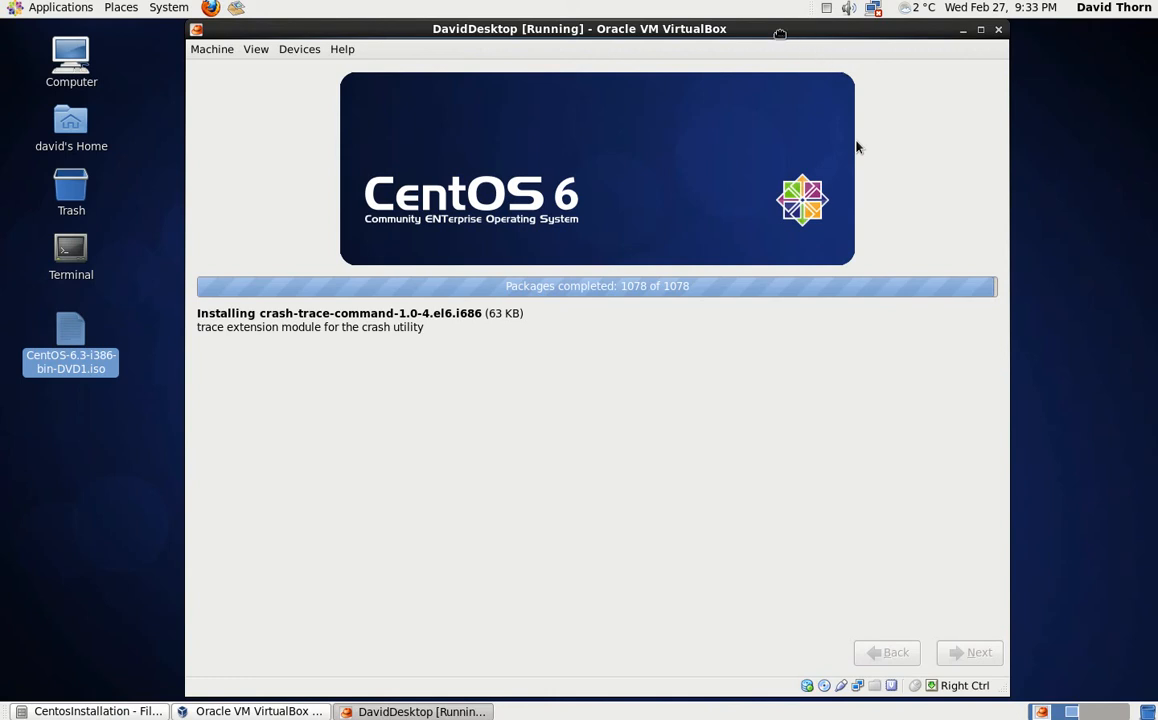
left_click_drag(779, 35, 788, 572)
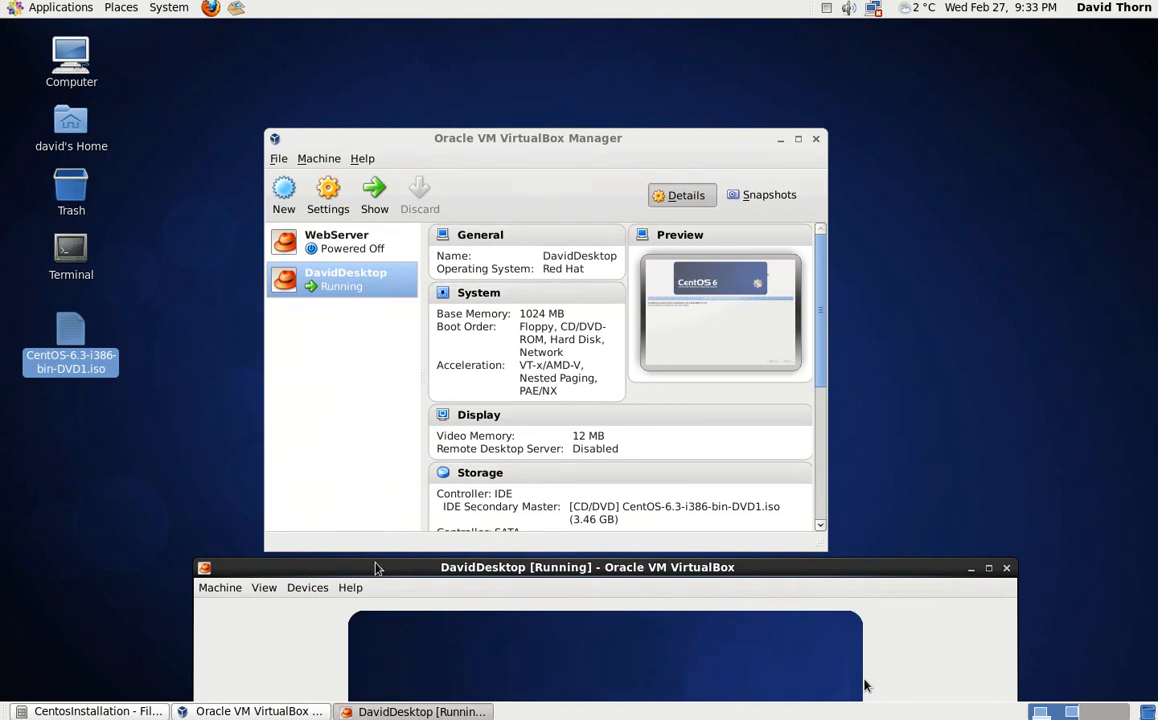
left_click_drag(375, 574, 358, 32)
left_click(62, 8)
mouse_move(167, 8)
mouse_move(59, 10)
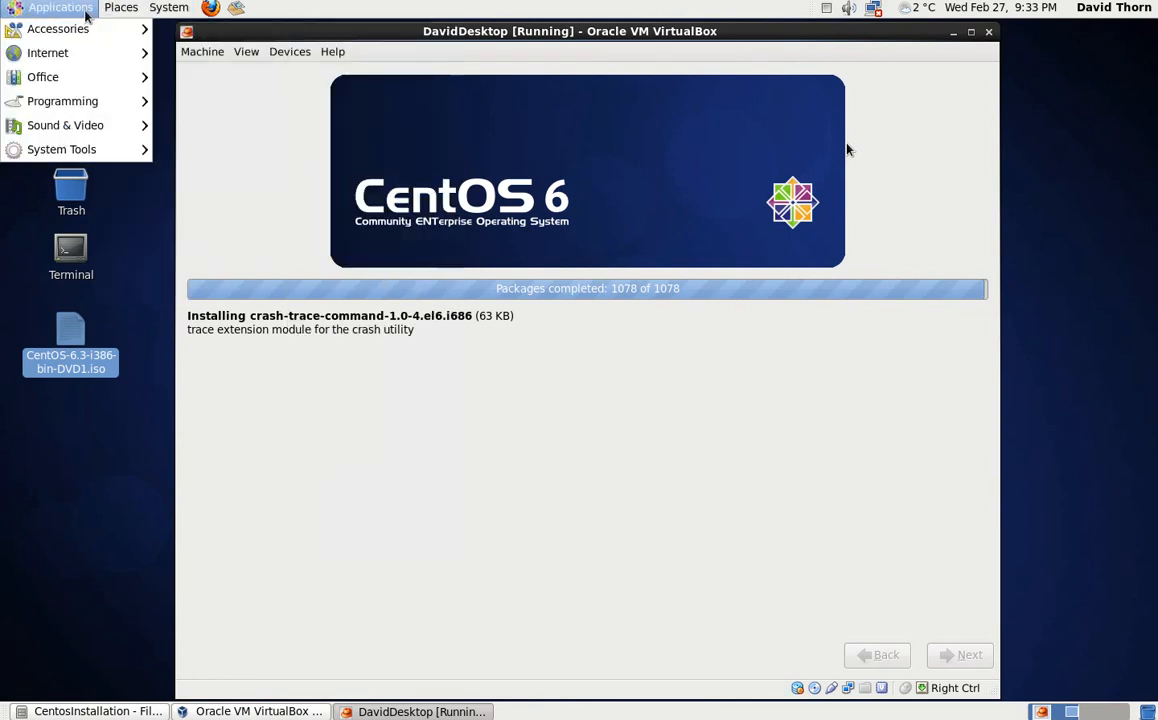
mouse_move(85, 148)
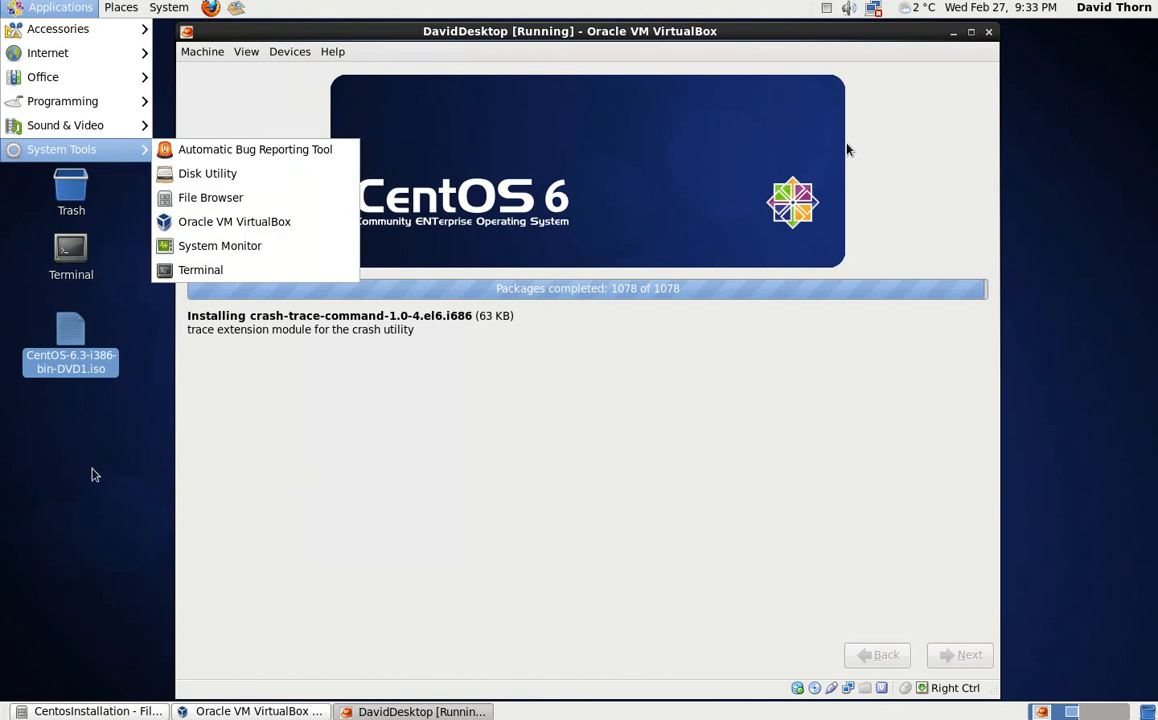
left_click(90, 503)
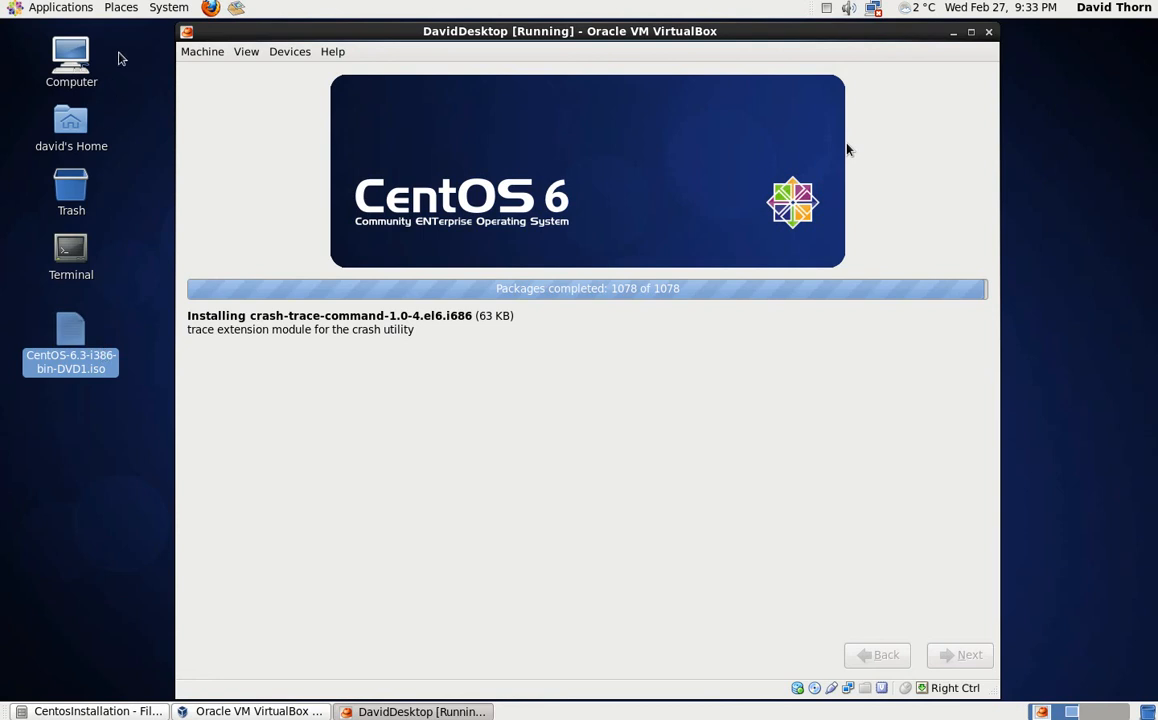
left_click(168, 10)
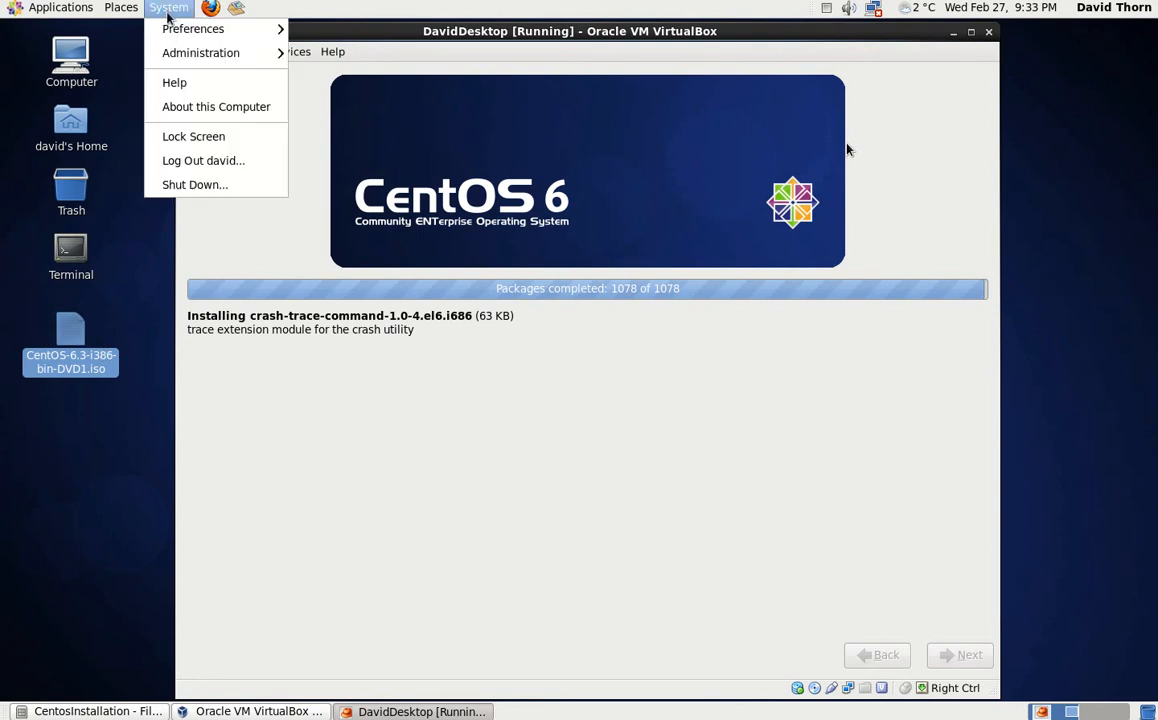
mouse_move(196, 55)
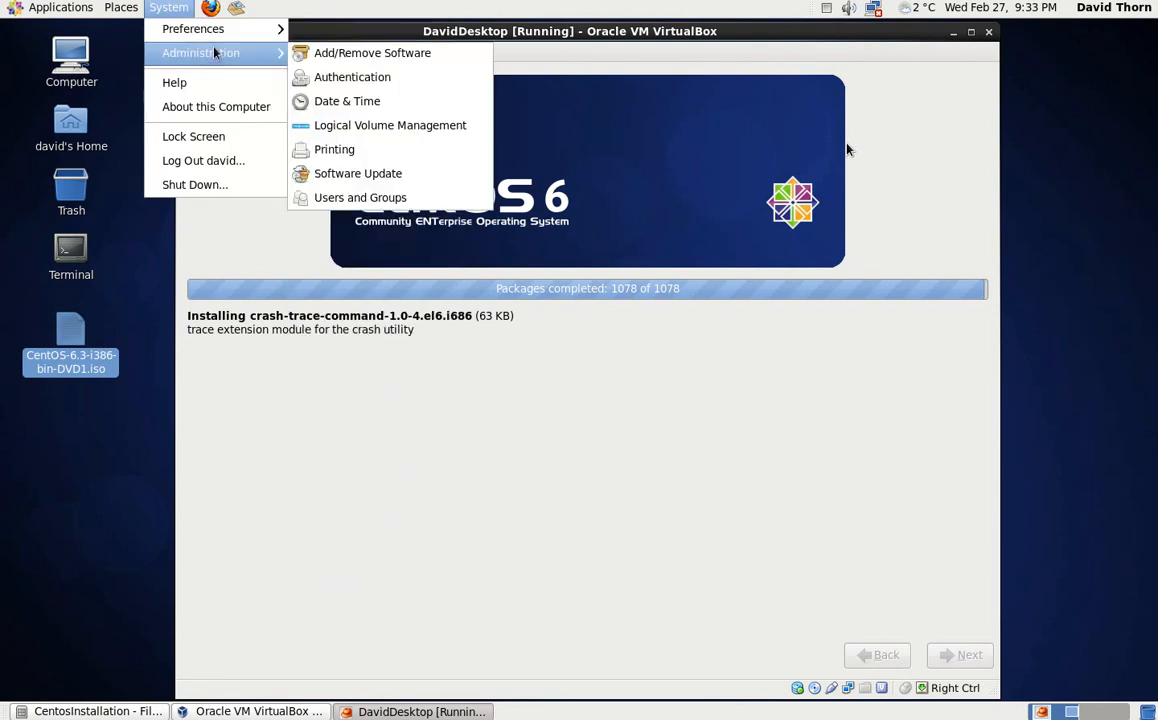
mouse_move(220, 30)
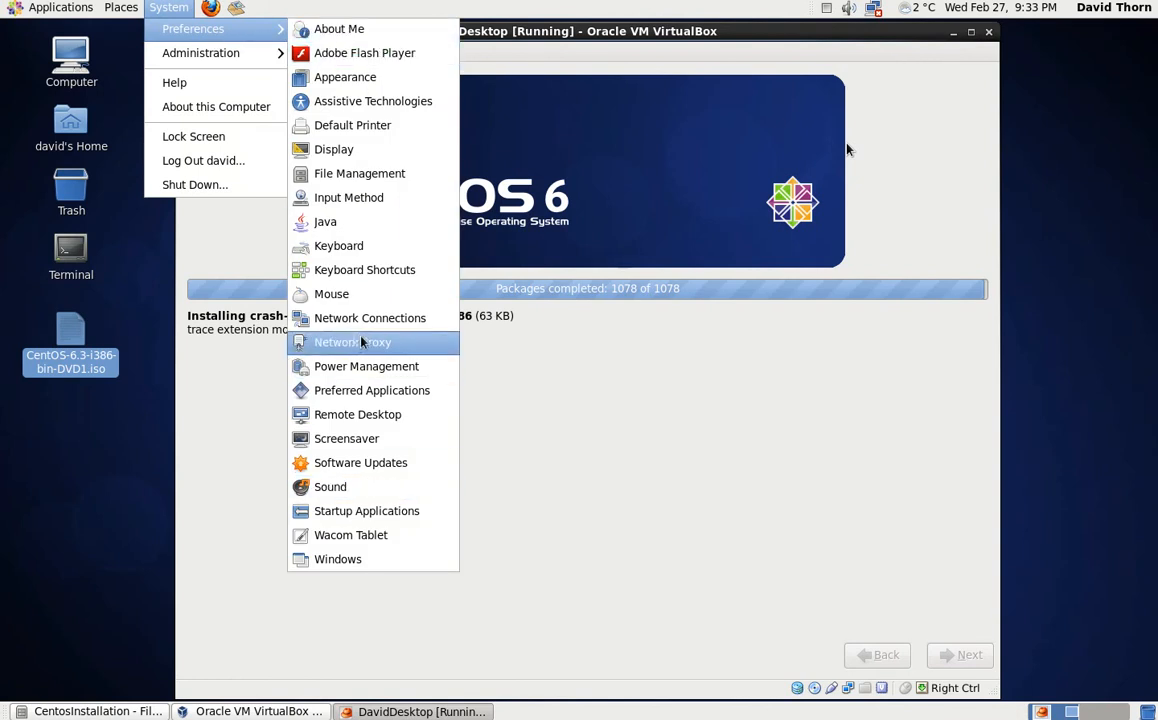
left_click(73, 470)
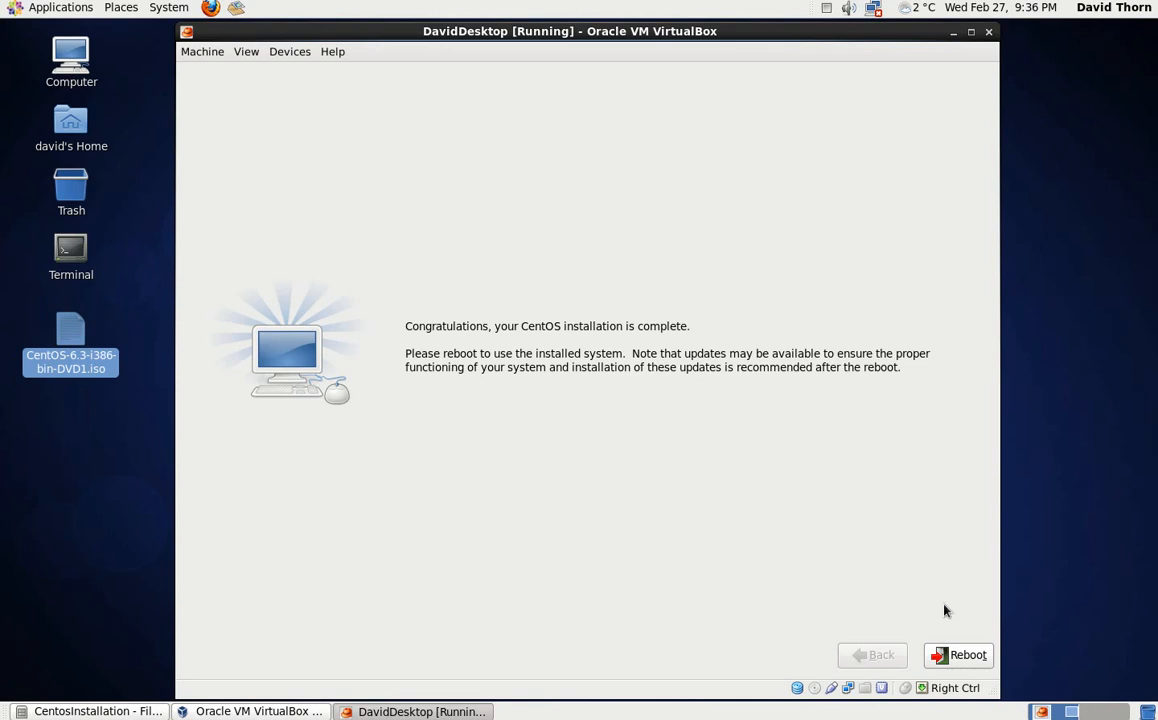
- Reboot DavidDesktop into the installed CentOS and recentre the VM window for the Welcome page
left_click(981, 660)
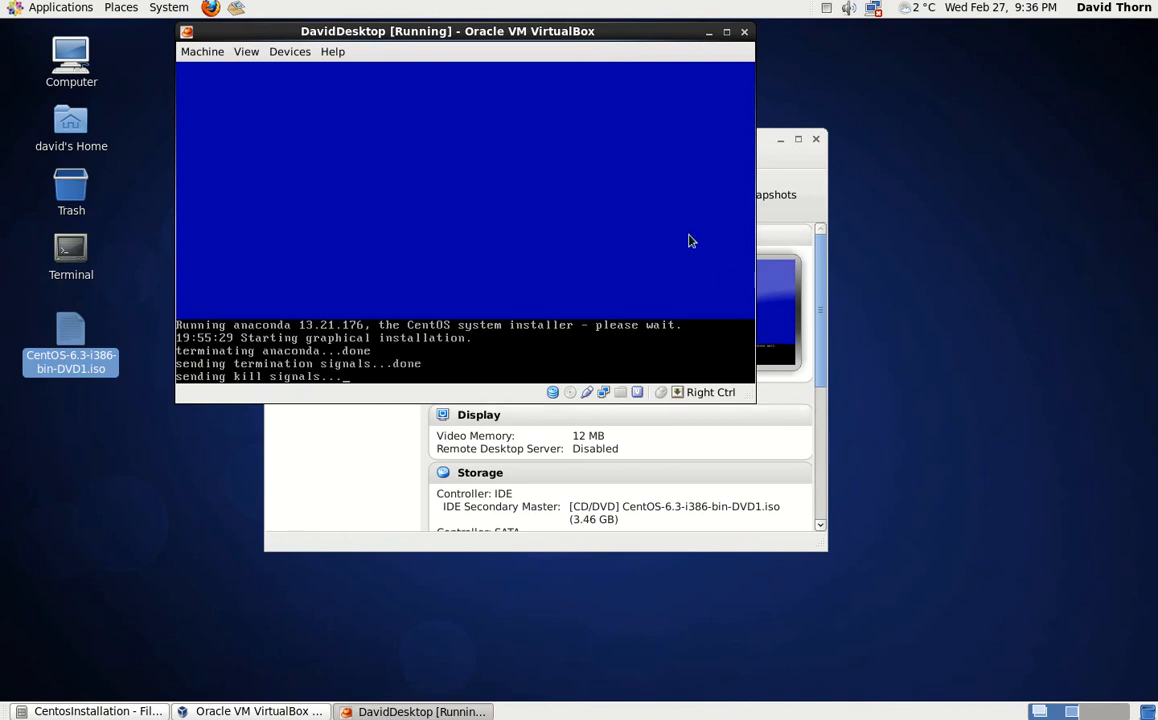
left_click_drag(471, 30, 544, 114)
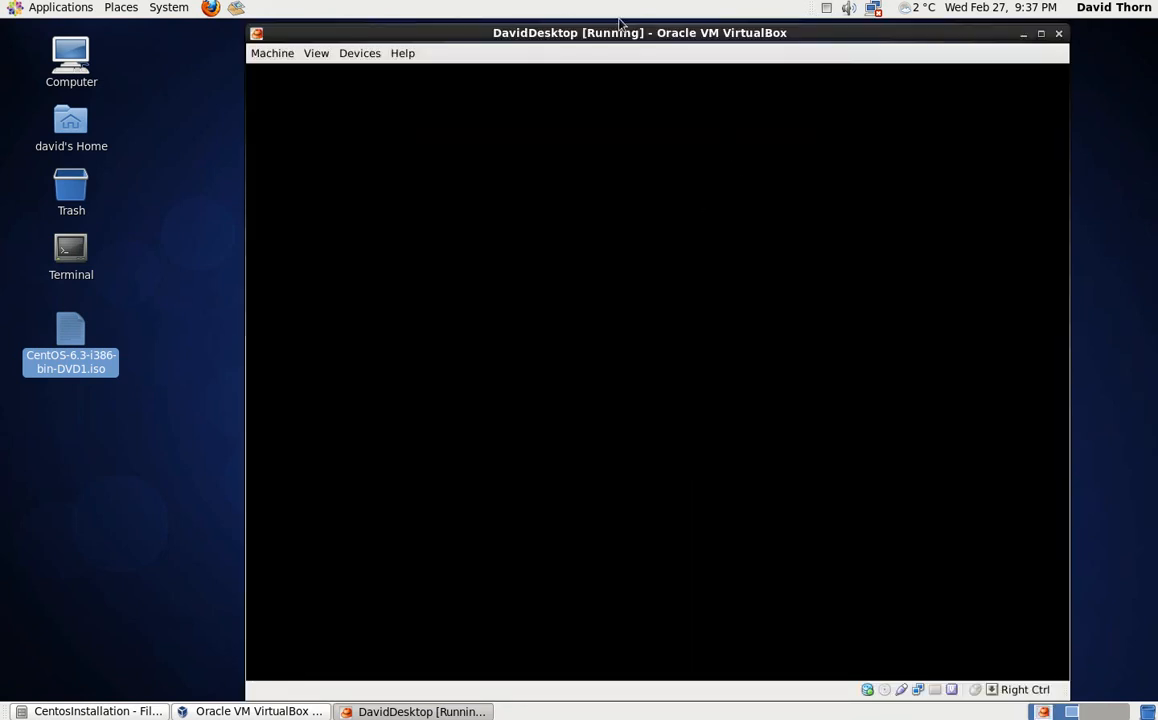
left_click_drag(620, 38, 582, 34)
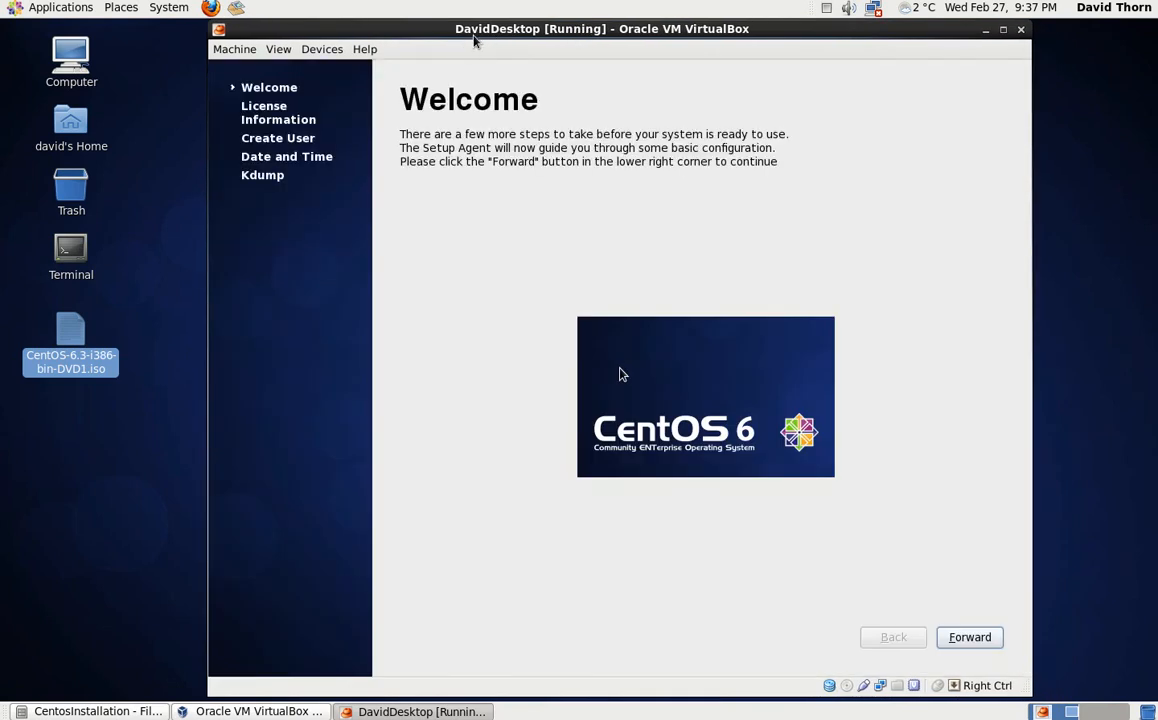
- Switch the DavidDesktop VM to full screen from the View menu
left_click(234, 49)
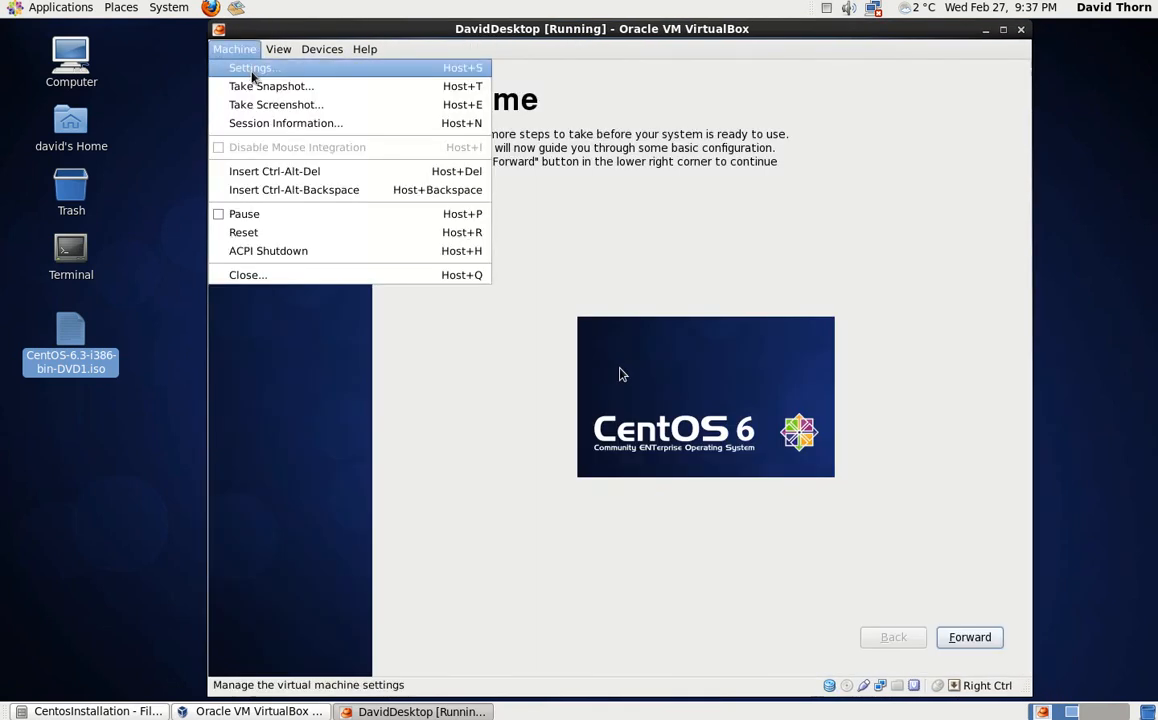
left_click(277, 69)
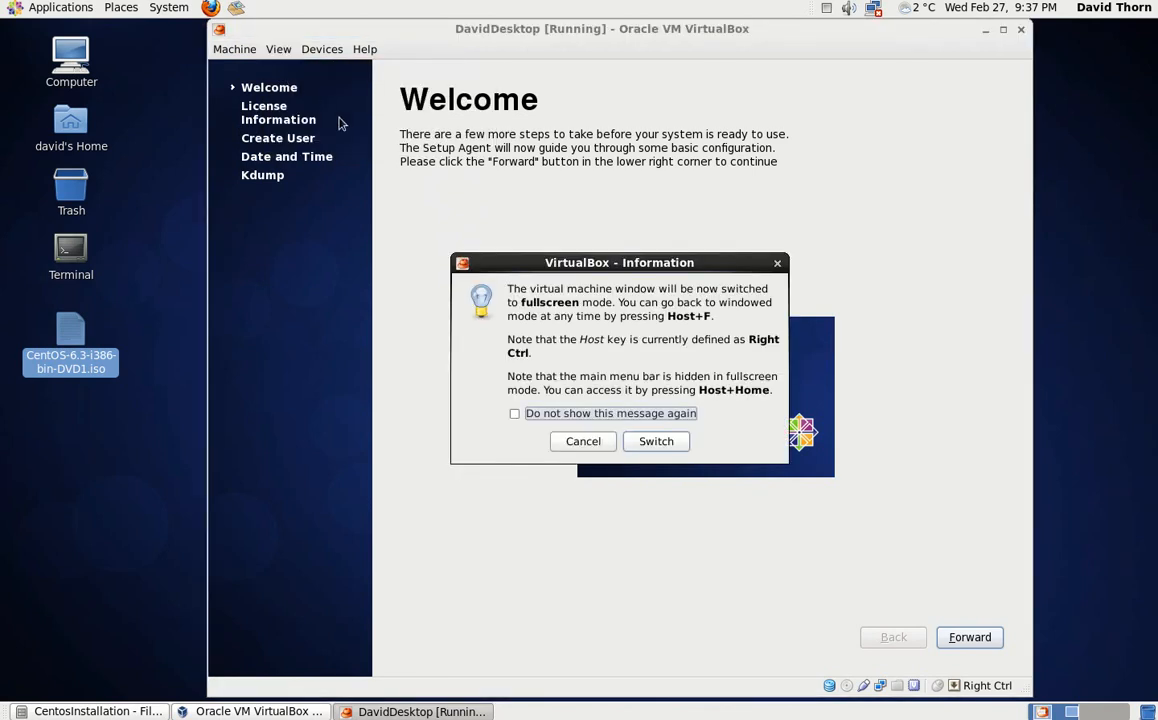
left_click(633, 440)
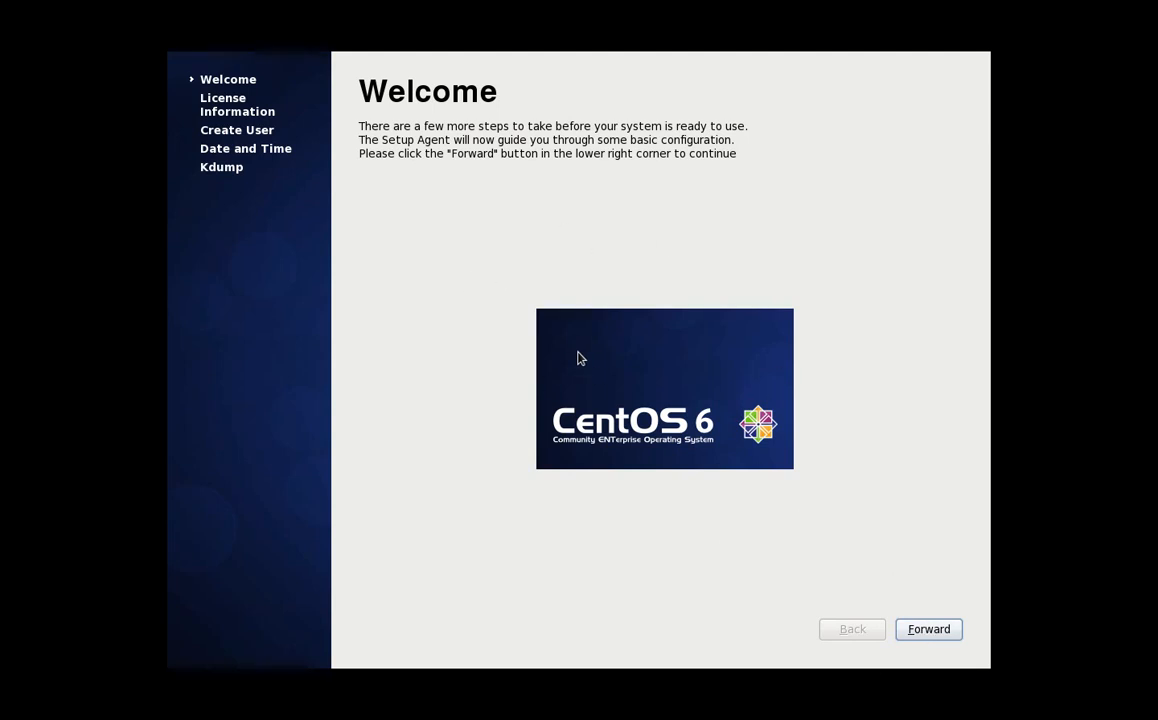
- Accept the licence and create the user account with username, full name and password
left_click(934, 631)
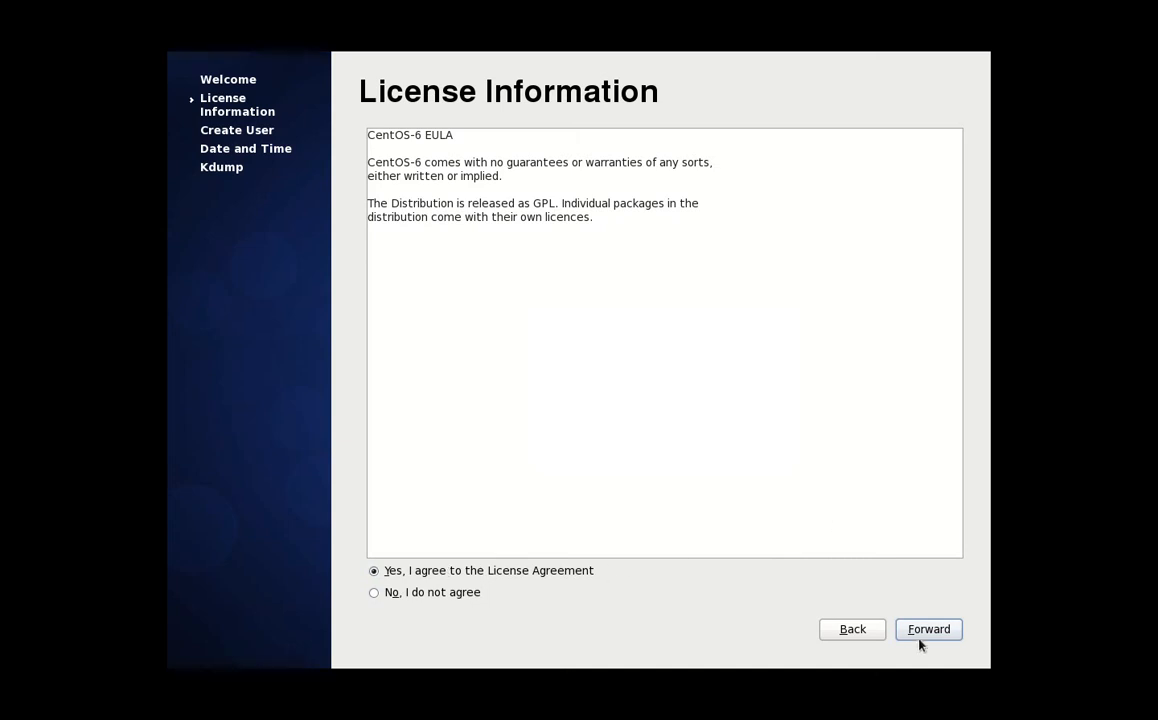
left_click(929, 632)
type("david")
key("Tab")
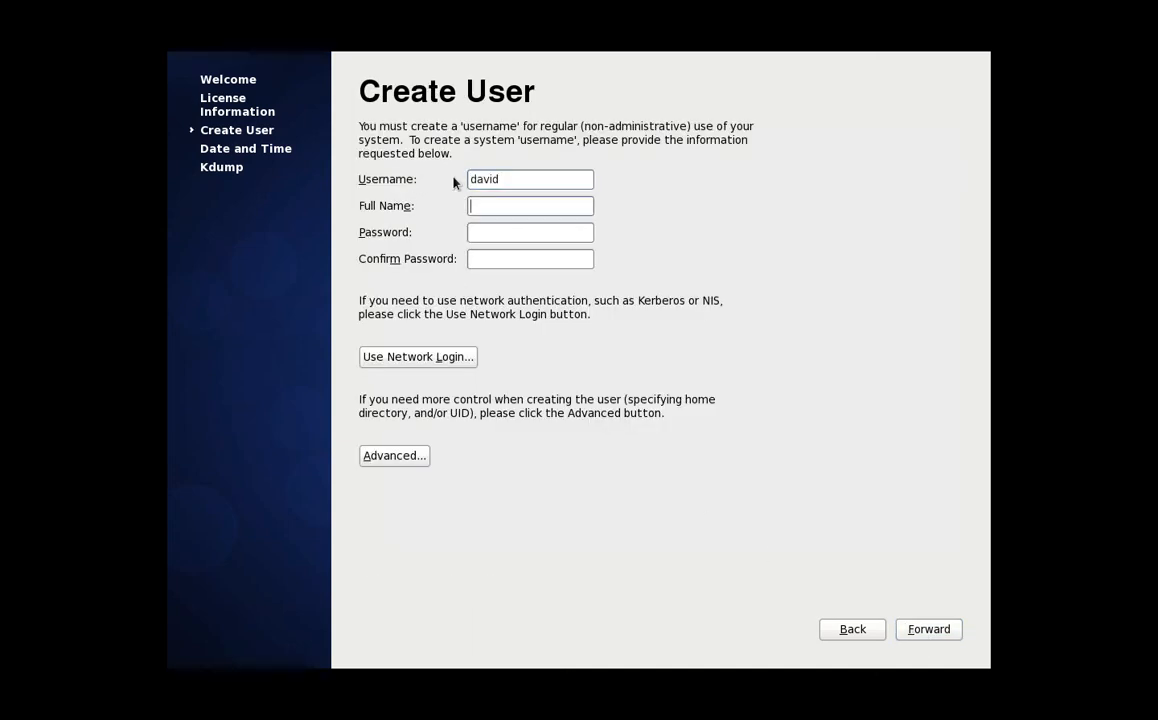
type("David Thorn")
key("Tab")
type("•••••••••••")
key("Tab")
type("•••")
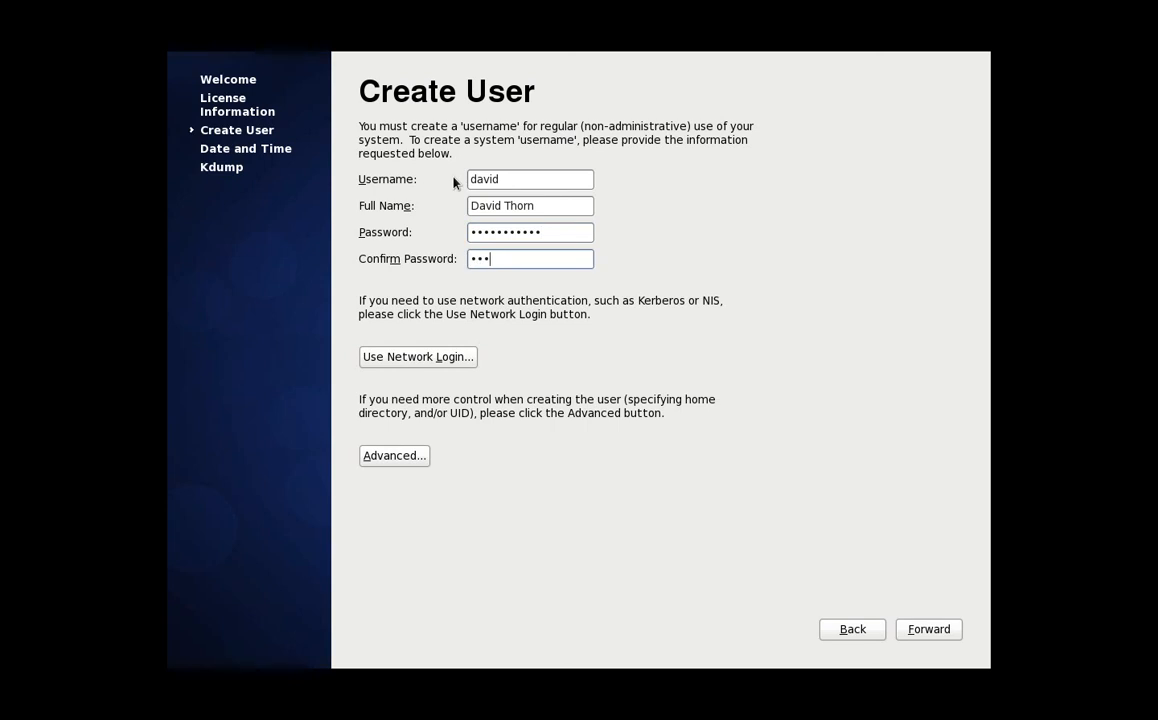
type("••••••••")
key("Return")
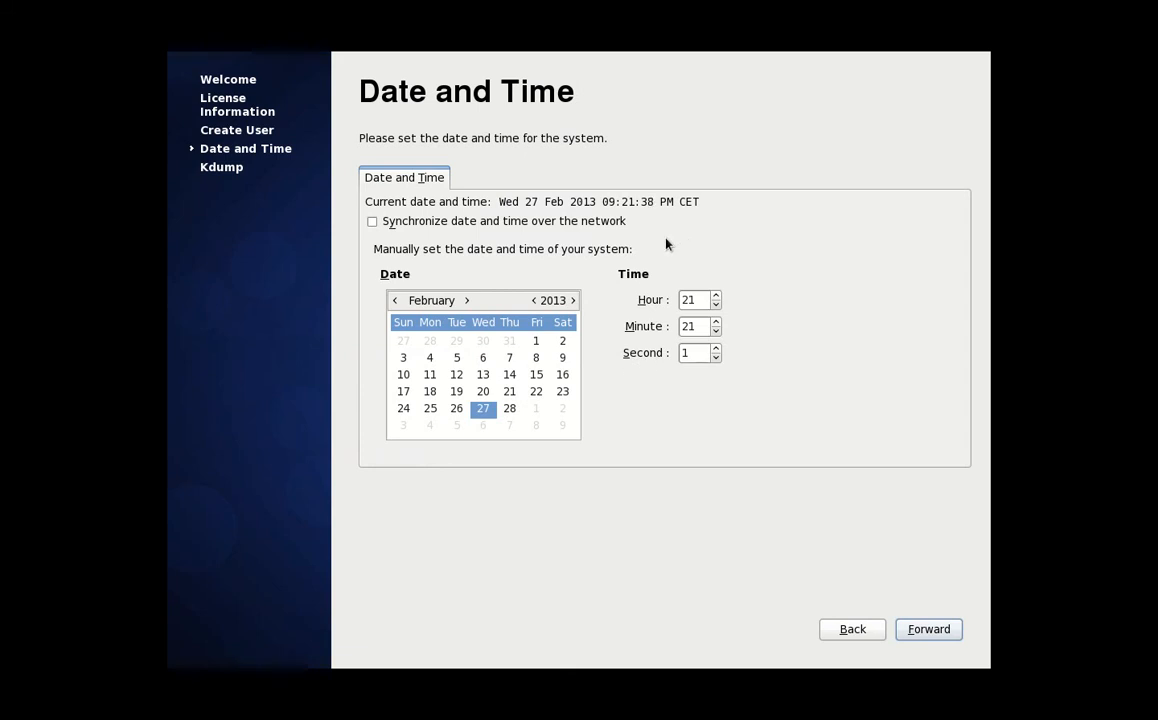
- Raise the clock's minute value, dismiss the kdump memory warning, and finish setup
left_click(716, 322)
left_click(716, 322)
left_click(716, 322)
left_click(716, 322)
left_click(716, 322)
left_click(716, 322)
left_click(716, 322)
left_click(716, 322)
left_click(716, 322)
left_click(716, 323)
left_click(716, 323)
left_click(716, 323)
left_click(716, 323)
left_click(716, 323)
left_click(716, 323)
left_click(716, 323)
left_click(716, 323)
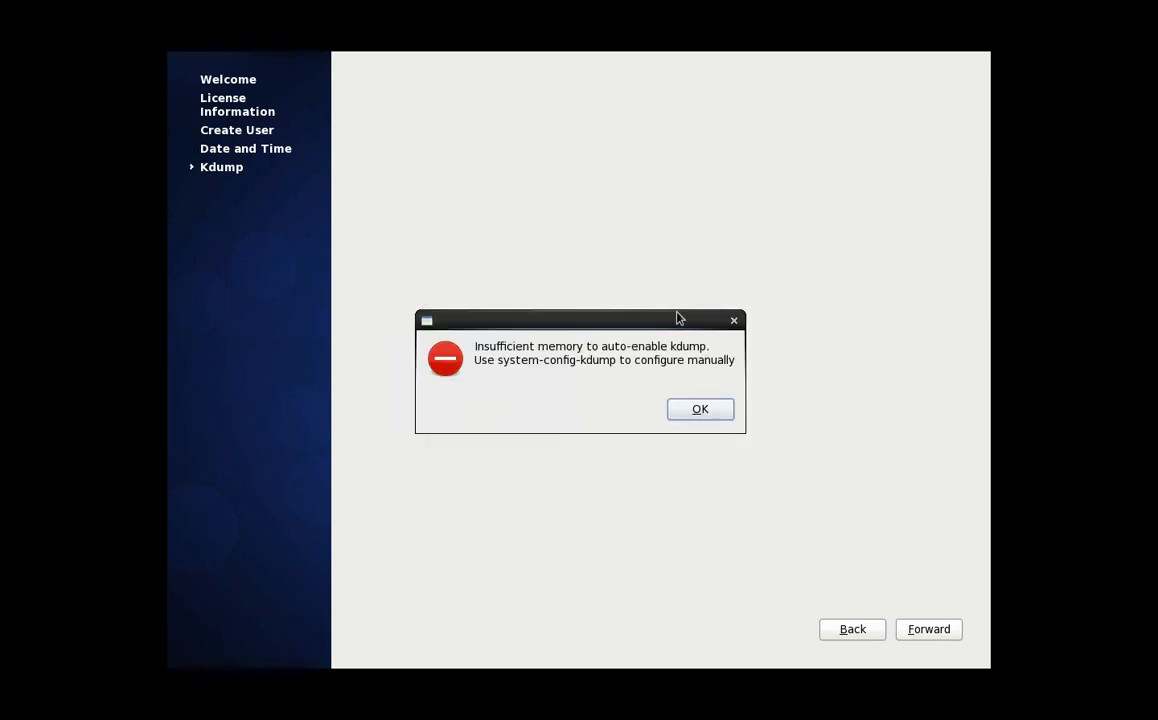
left_click(695, 408)
left_click(928, 629)
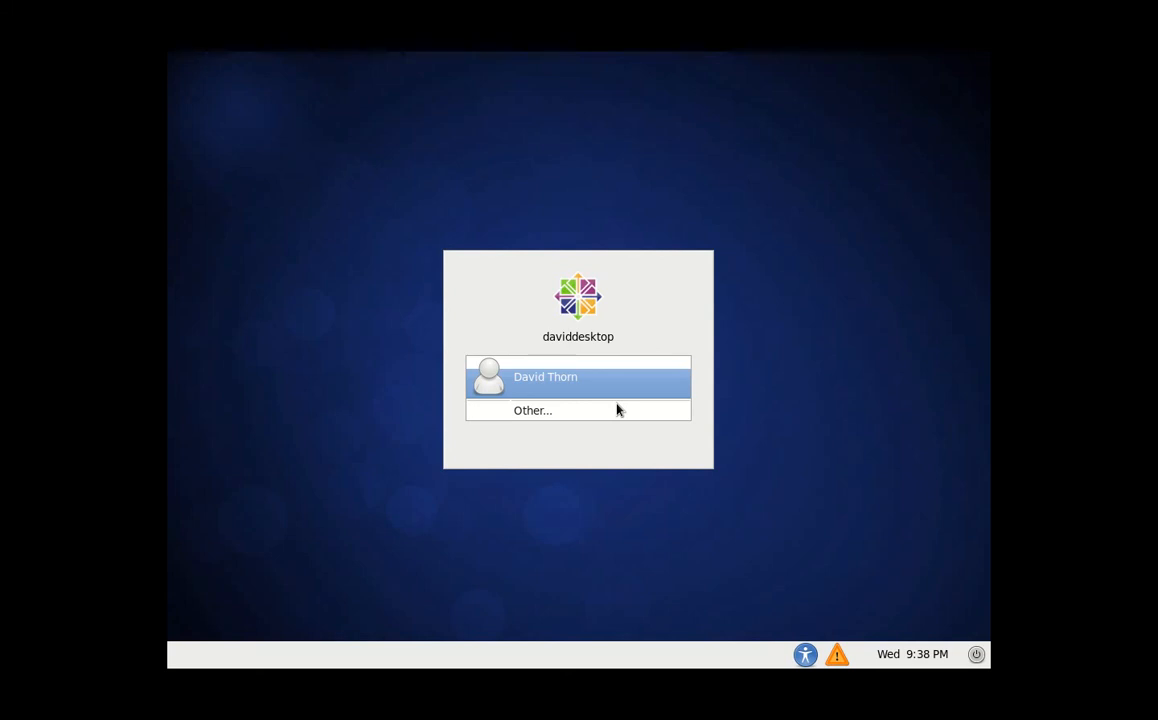
- Log in as the new user with its password and take the guest out of full screen
key("Return")
type("***********")
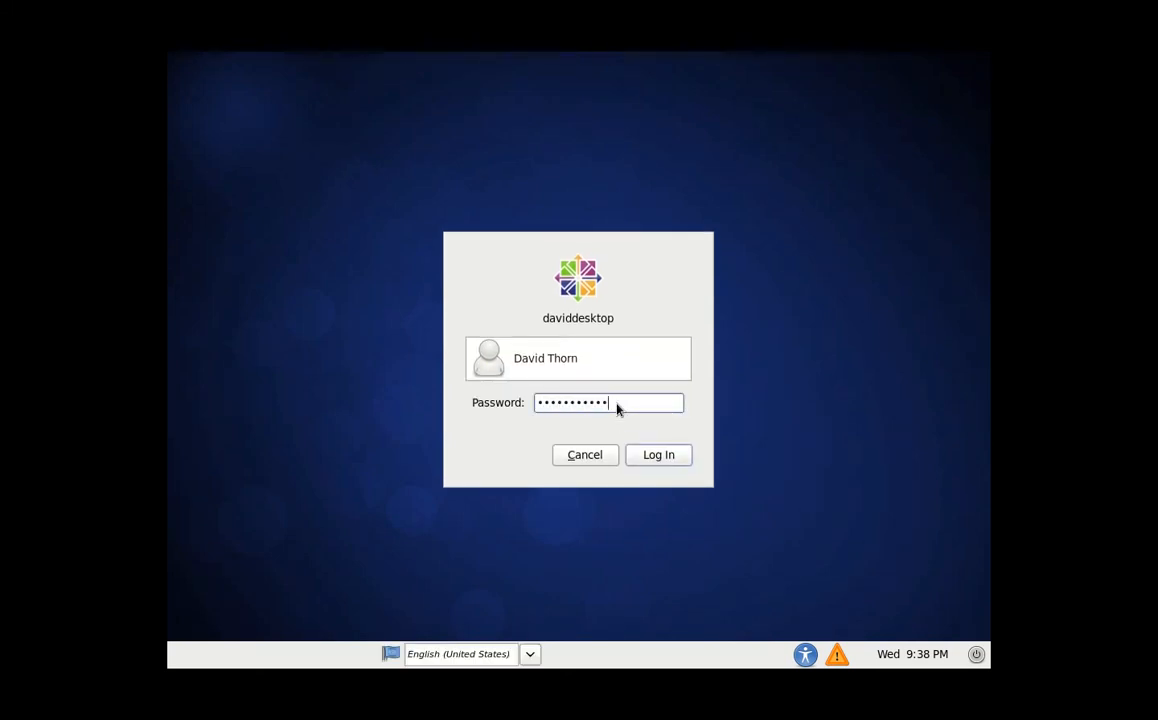
key("Return")
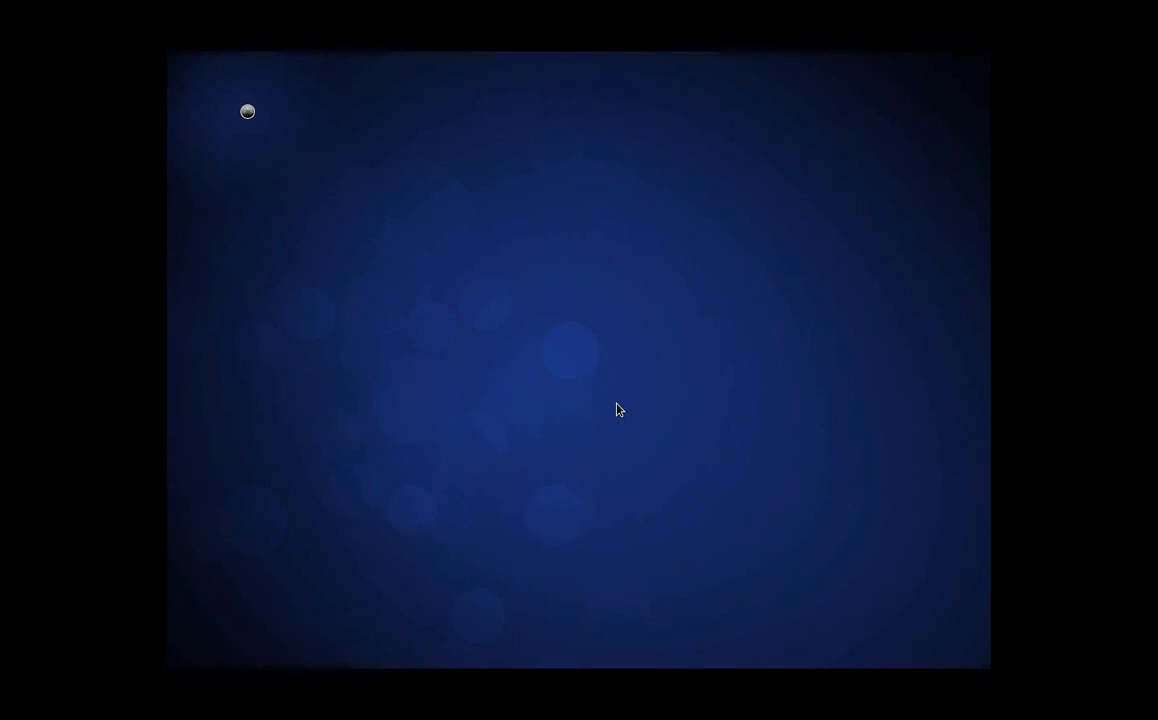
key("ctrl+c")
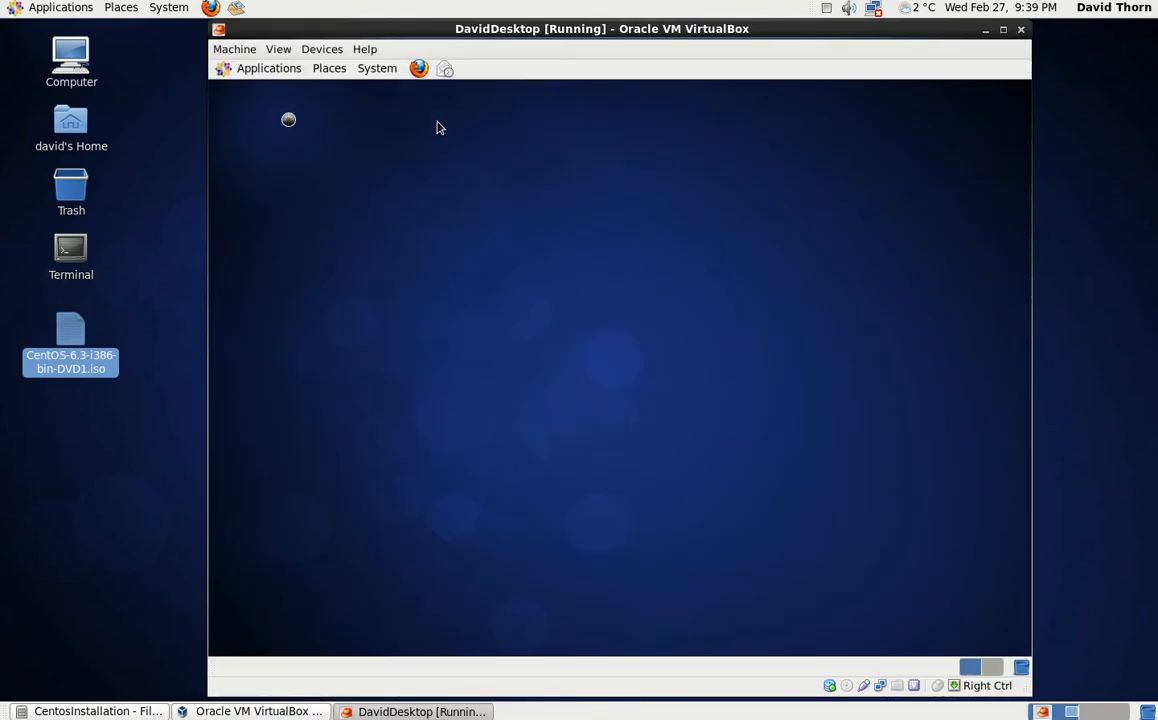
- Put the DavidDesktop guest back into full screen via View > Switch to Fullscreen
left_click(278, 49)
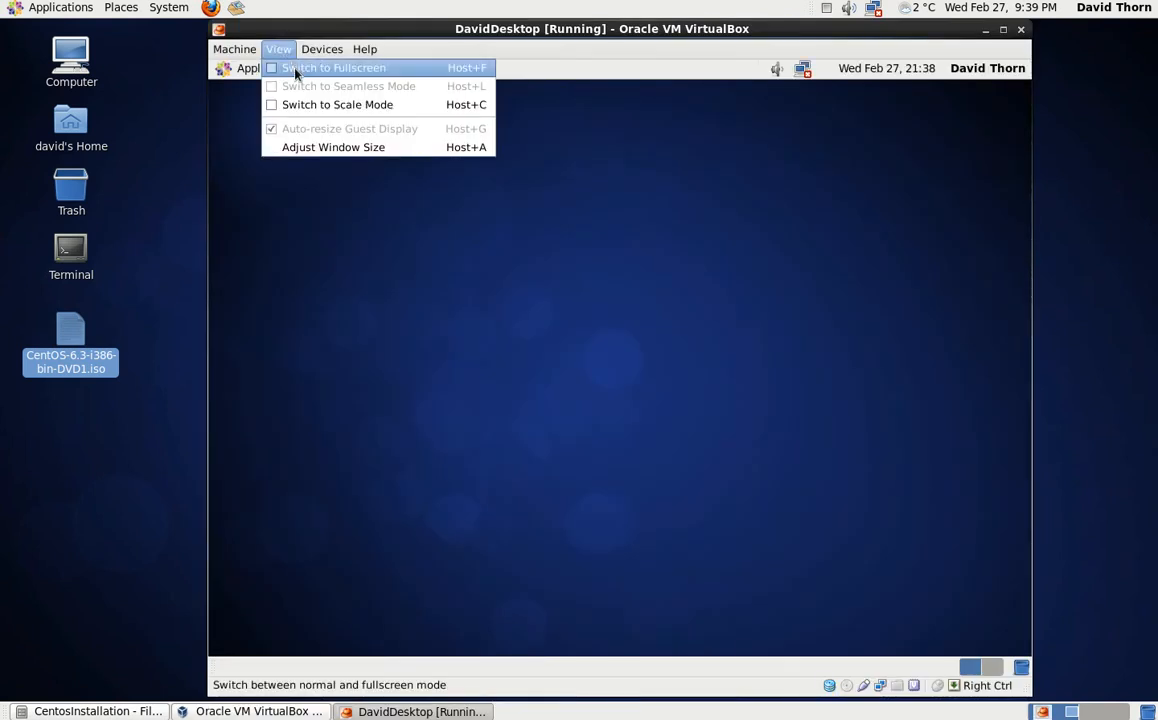
left_click(294, 68)
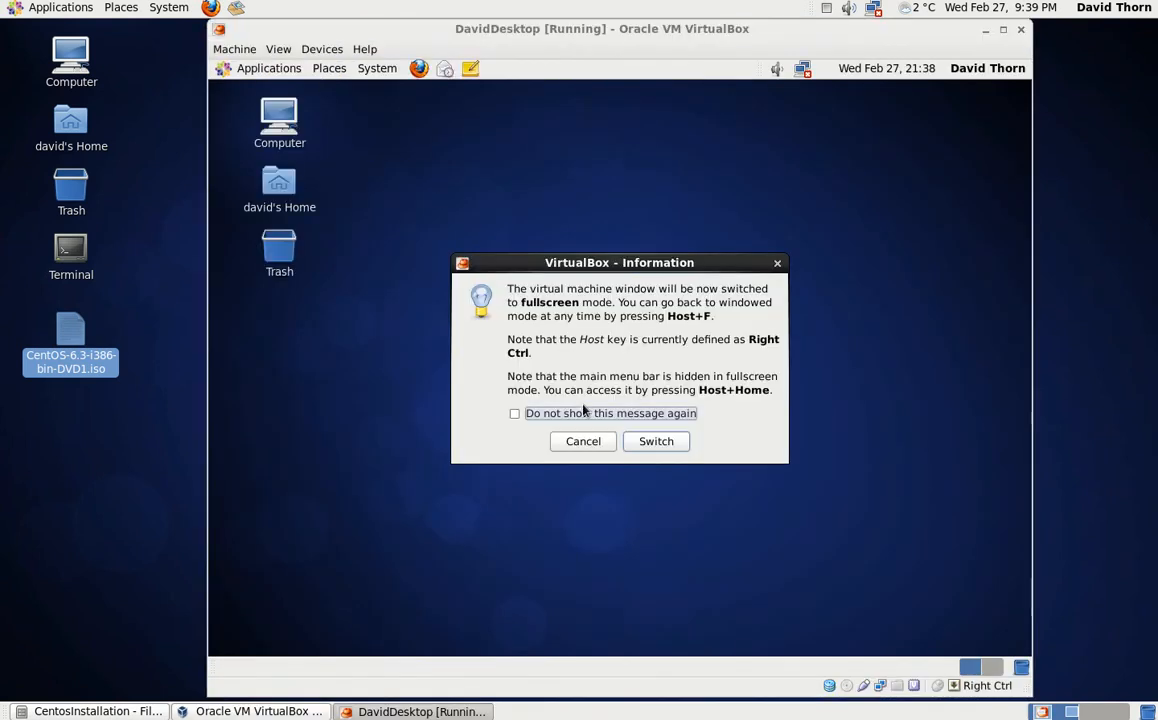
left_click(640, 446)
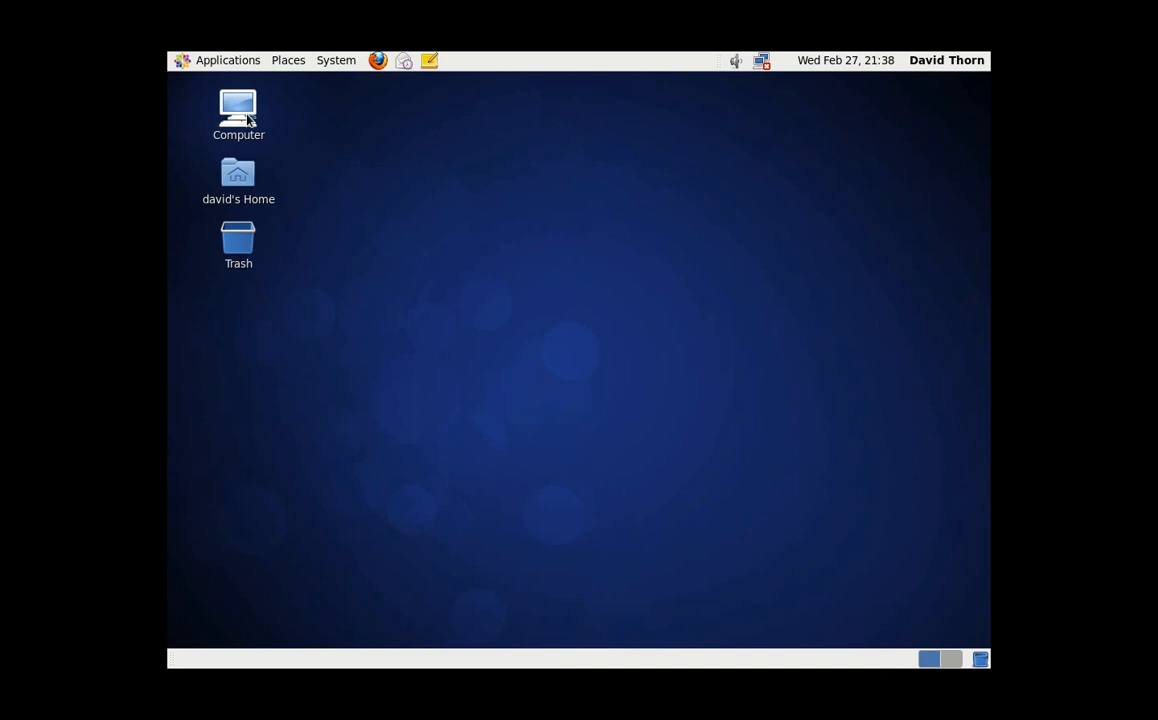
- Check the tray's Wired Network status, which shows disconnected with System eth0 available
left_click(764, 64)
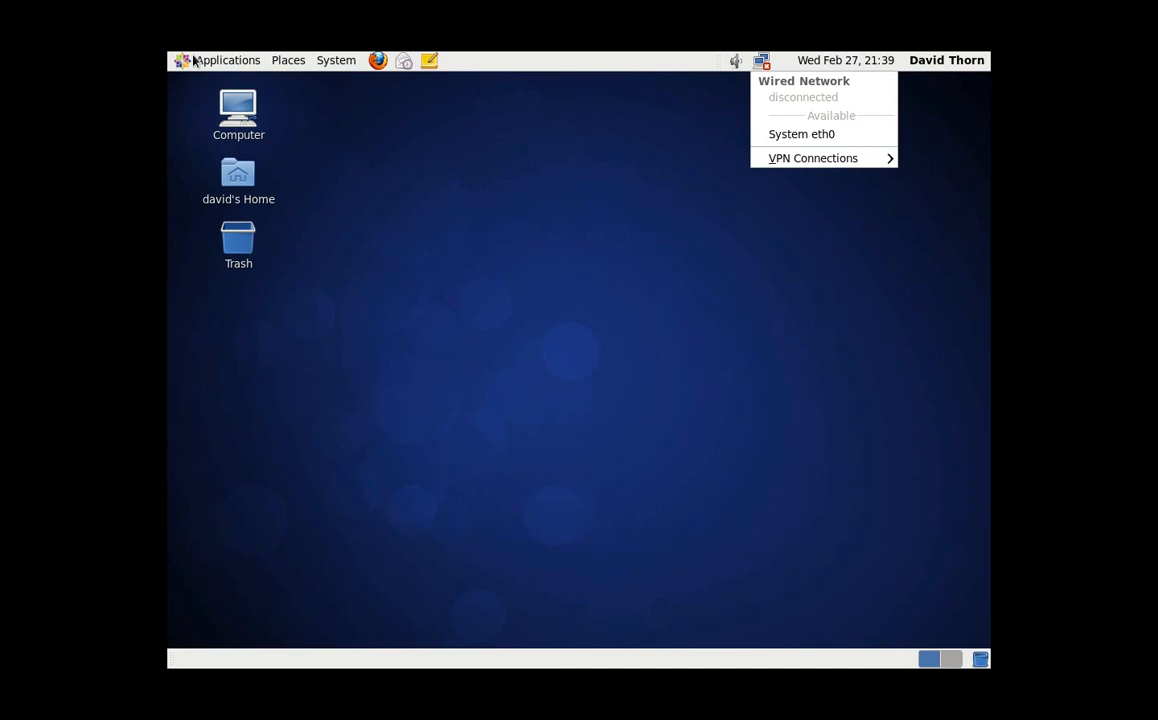
left_click(318, 60)
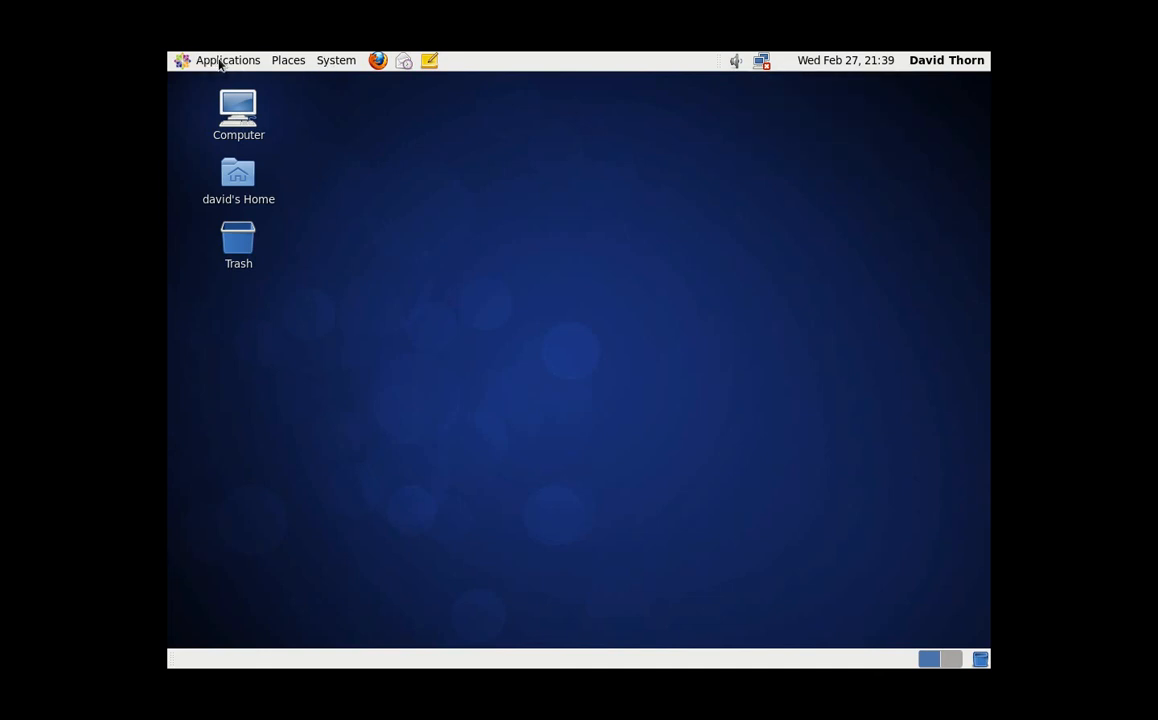
left_click(221, 62)
mouse_move(243, 202)
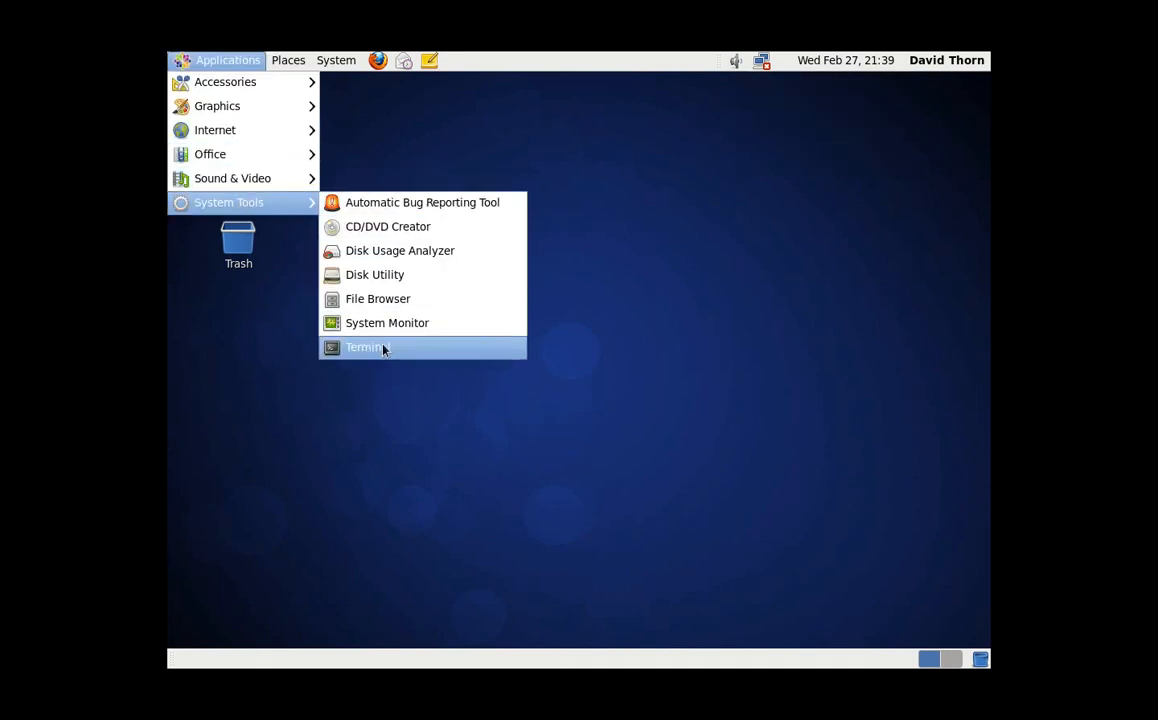
left_click(765, 64)
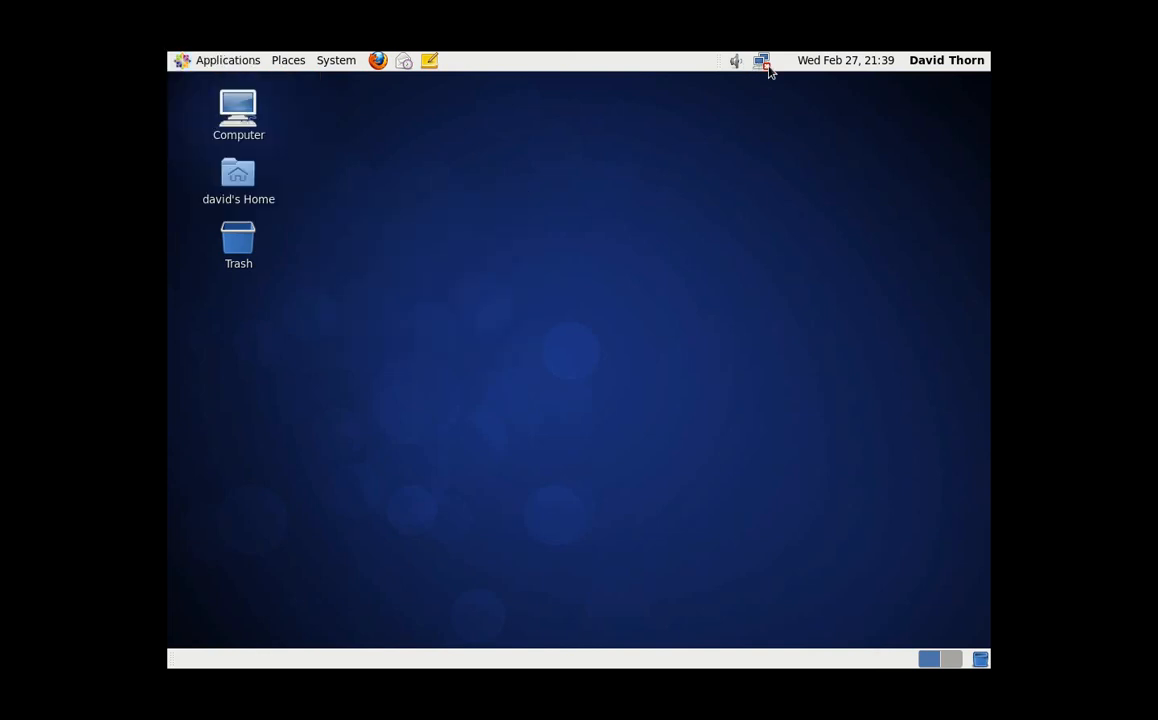
left_click(767, 65)
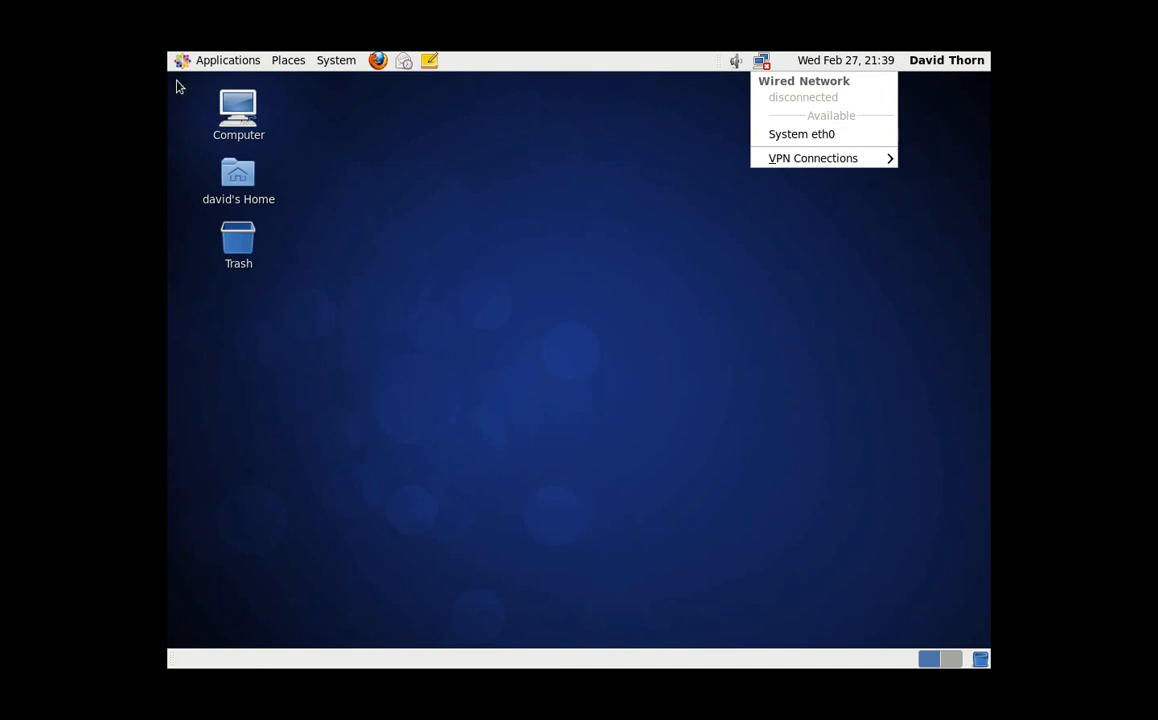
left_click(211, 68)
- Launch Terminal from System Tools, su to root, and clear the screen
left_click(215, 62)
mouse_move(250, 202)
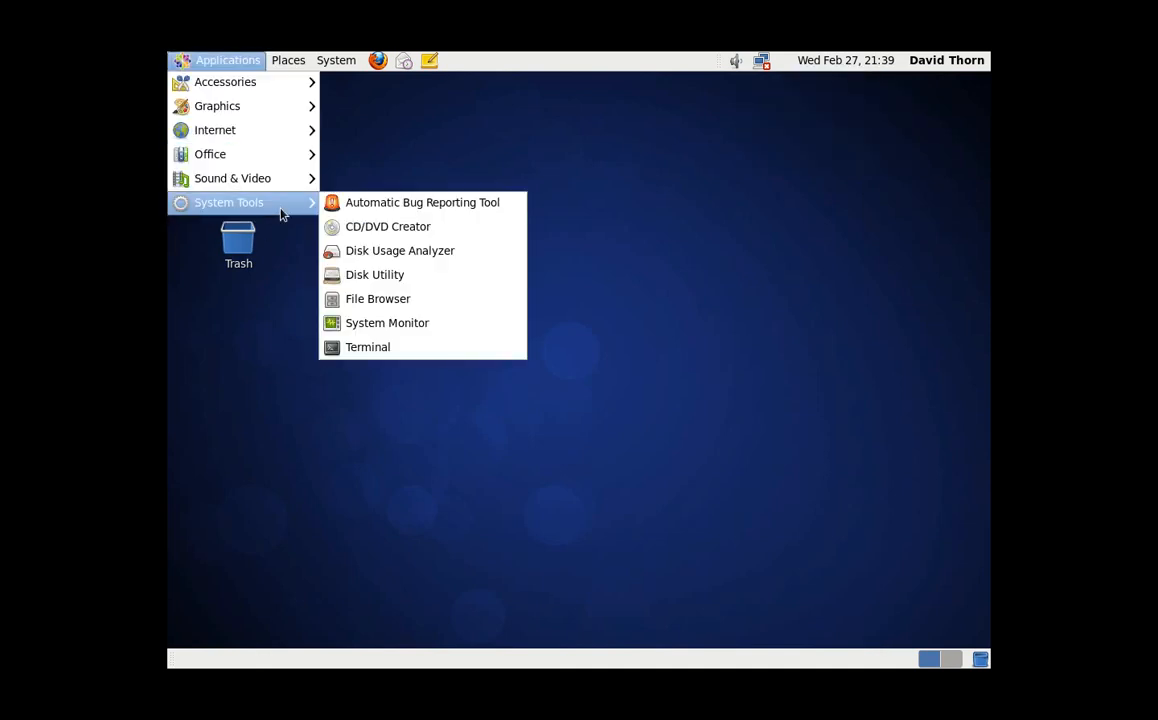
left_click(372, 346)
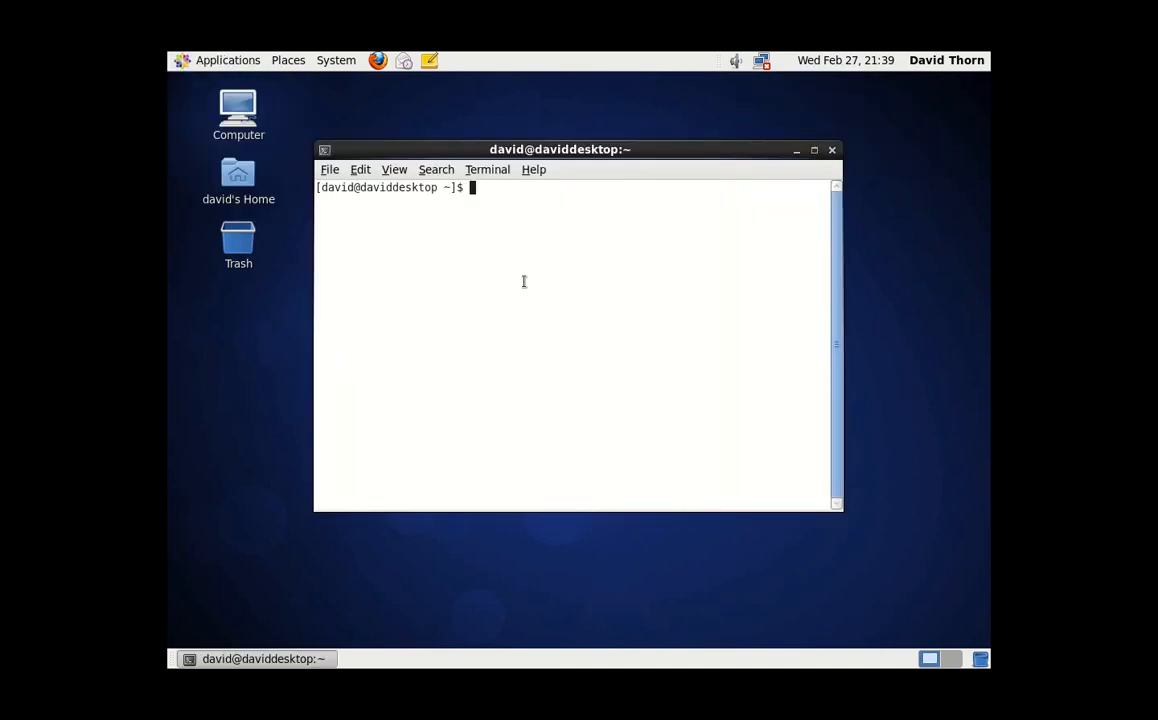
type("su")
key("Return")
key("Return")
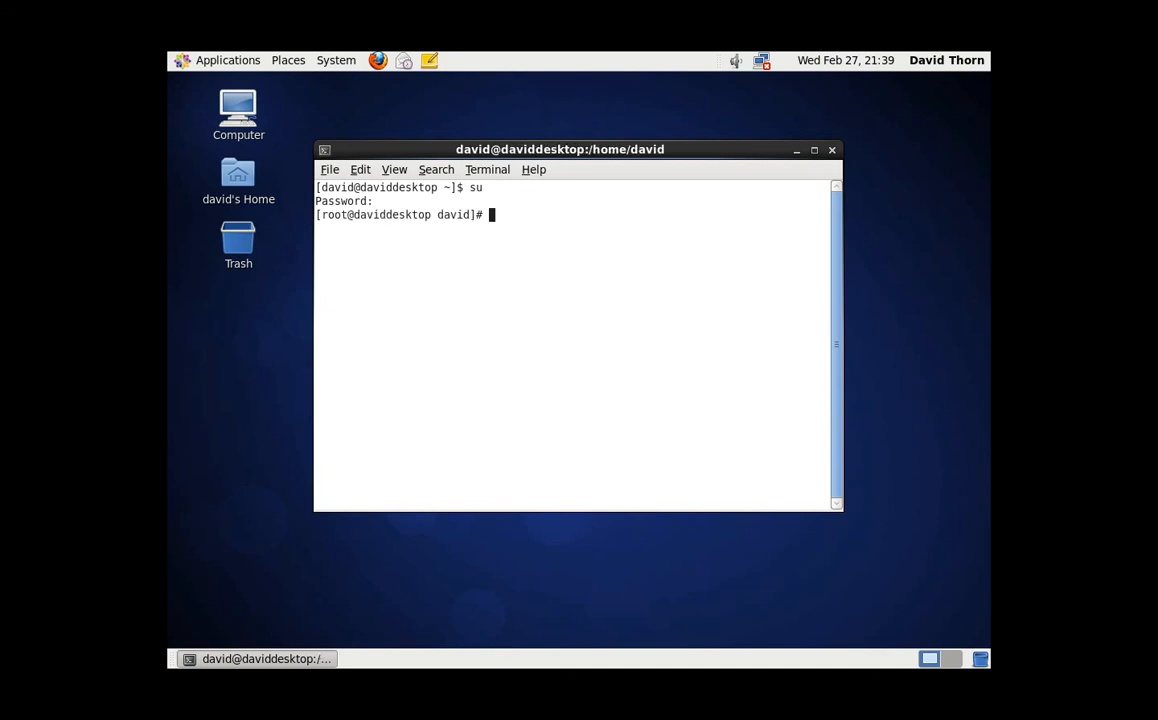
key("ctrl+l")
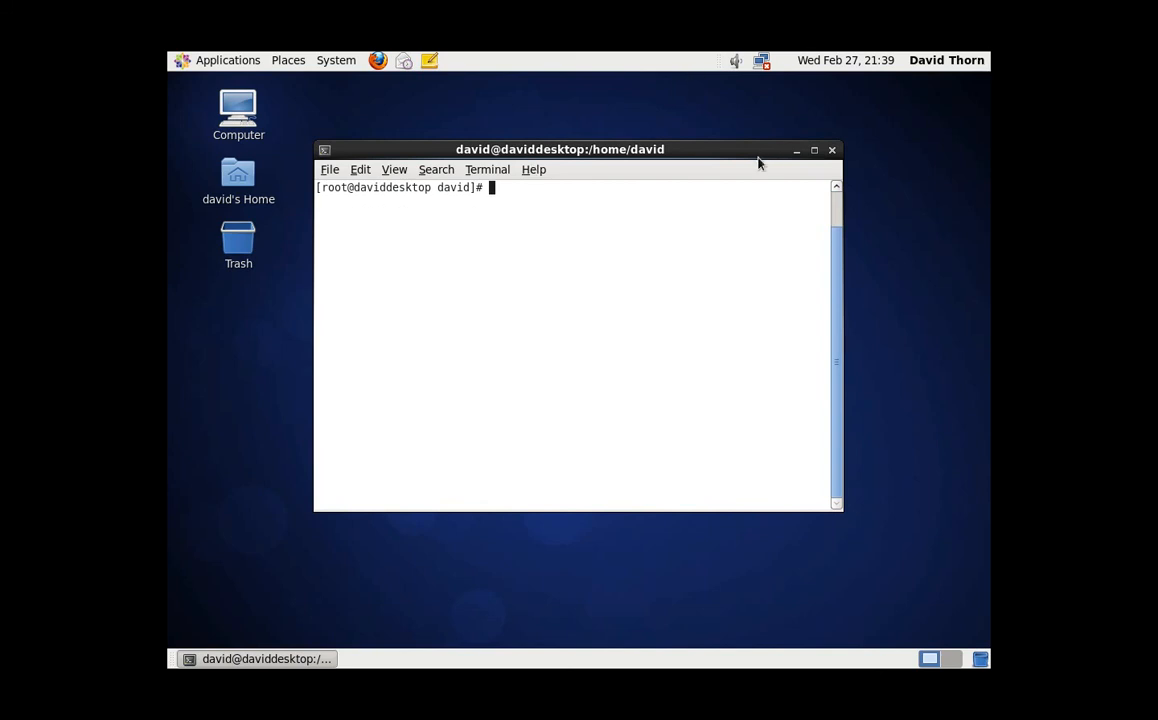
- Maximize the terminal and open /etc/sysconfig/network-scripts/ifcfg-eth0 in vi
left_click(814, 150)
key("ctrl+l")
type("vi /et")
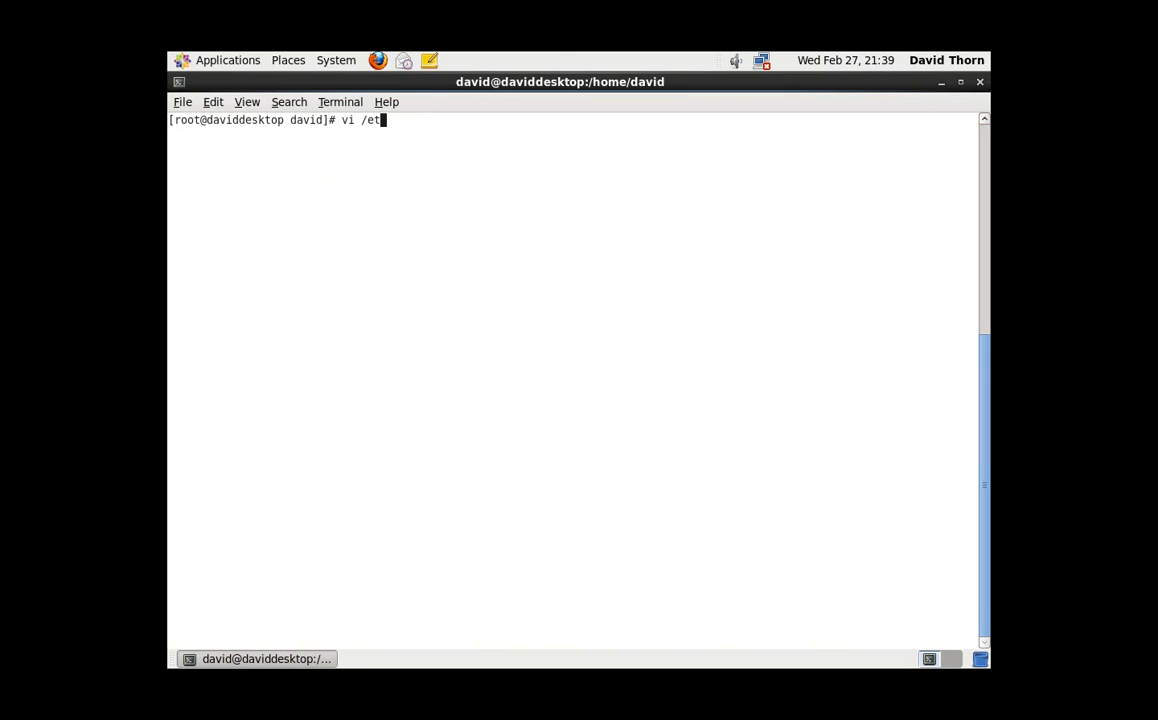
type("c/sysconfig/network")
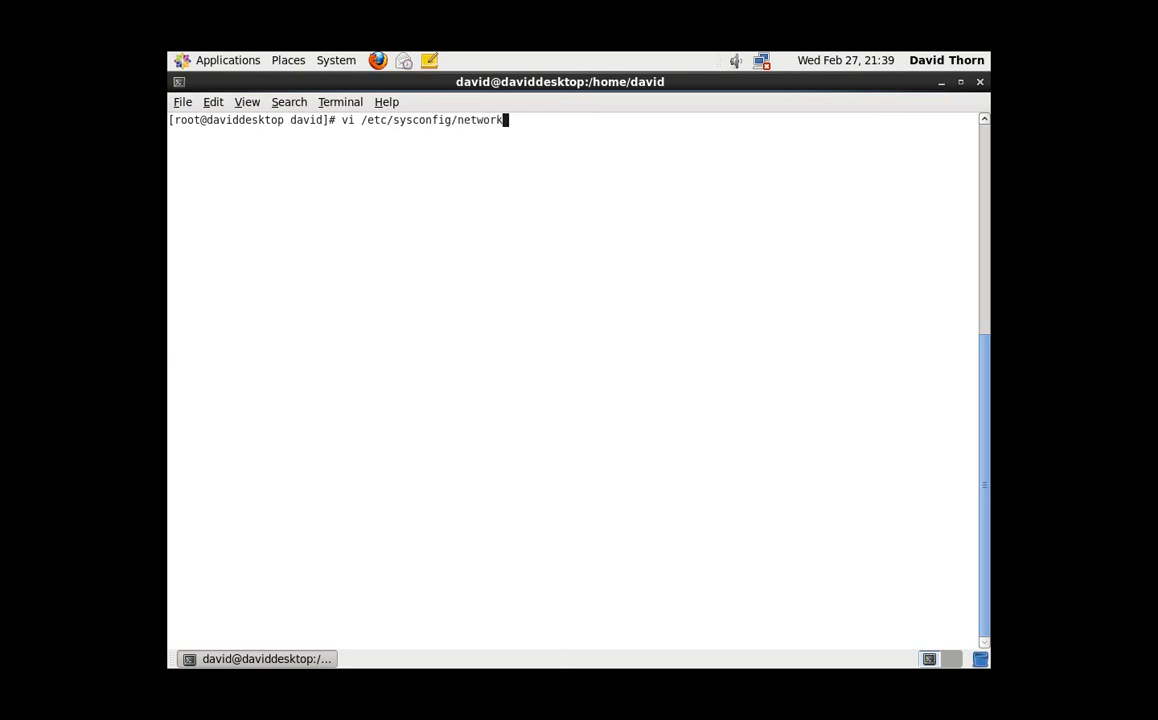
type("-scripts/ifgcfg")
key("BackSpace")
key("BackSpace")
key("BackSpace")
key("BackSpace")
type("cfg-eth0")
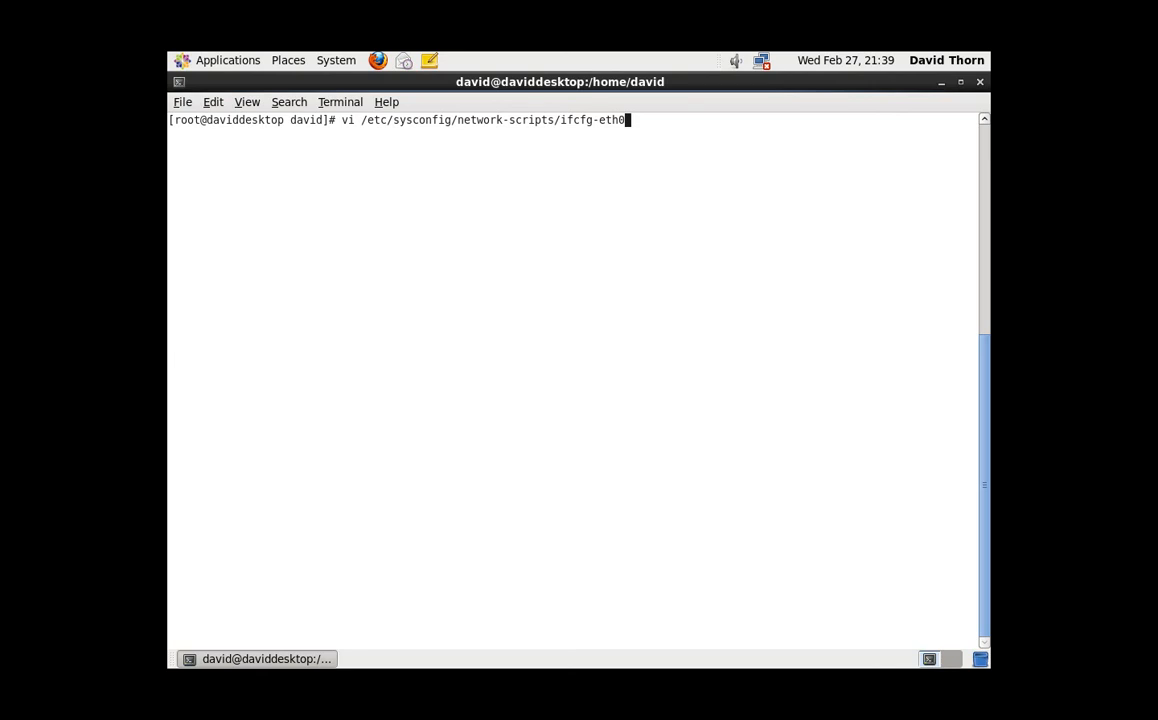
key("Return")
- Change NM_CONTROLLED from "yes" to "no" in ifcfg-eth0
key("Down")
key("Down")
key("Up")
key("Up")
key("Right")
key("Right")
key("Right")
key("Right")
key("Right")
key("Right")
key("Right")
key("Right")
key("Right")
key("Right")
key("Down")
key("Right")
key("Right")
key("Right")
key("Right")
key("Right")
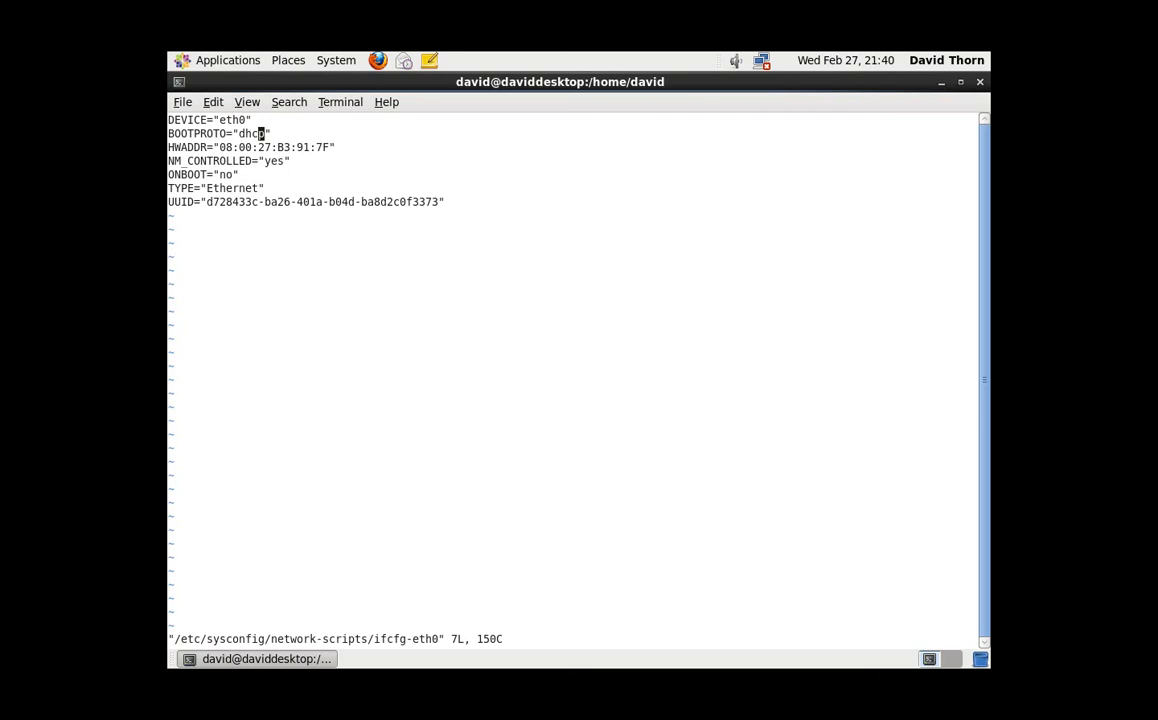
key("Down")
key("Left")
key("Left")
key("Left")
key("Left")
key("Left")
key("Left")
key("Left")
key("Left")
key("Left")
key("Left")
key("Left")
key("Left")
key("Down")
key("Right")
key("Right")
key("Right")
key("Right")
key("Right")
key("Right")
key("Right")
key("Right")
key("Right")
key("Right")
key("Right")
key("Right")
key("Right")
key("Right")
key("x")
key("x")
key("x")
key("n")
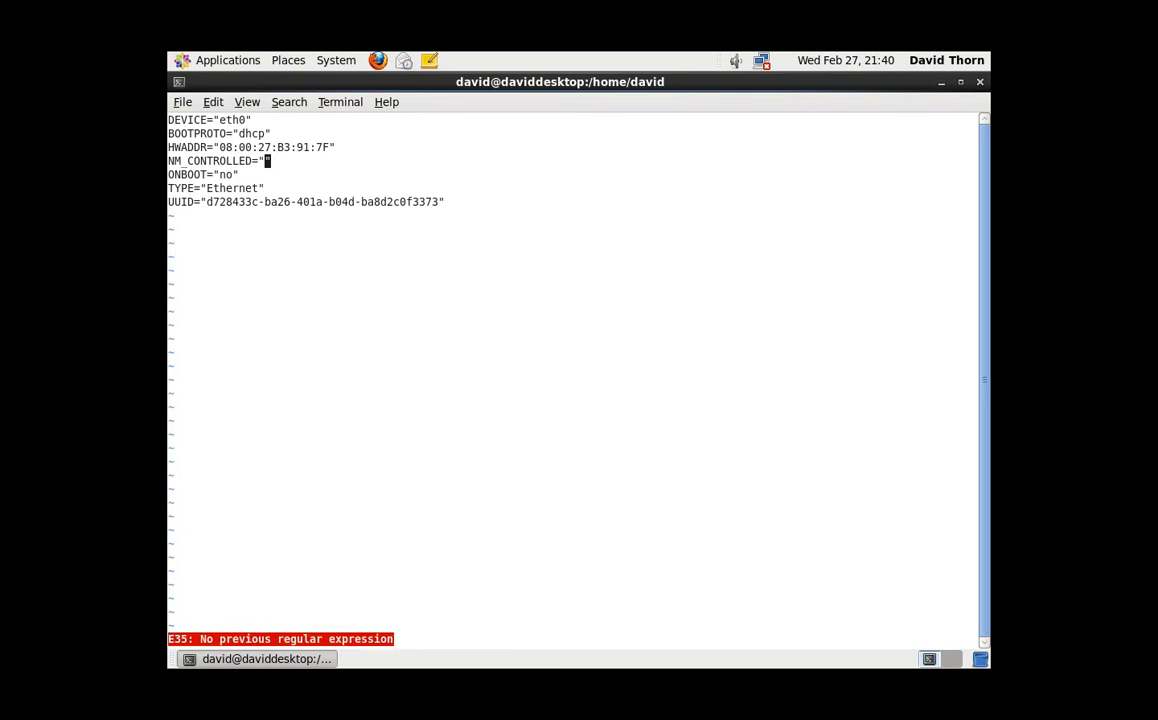
key("o")
key("BackSpace")
key("Left")
type("no")
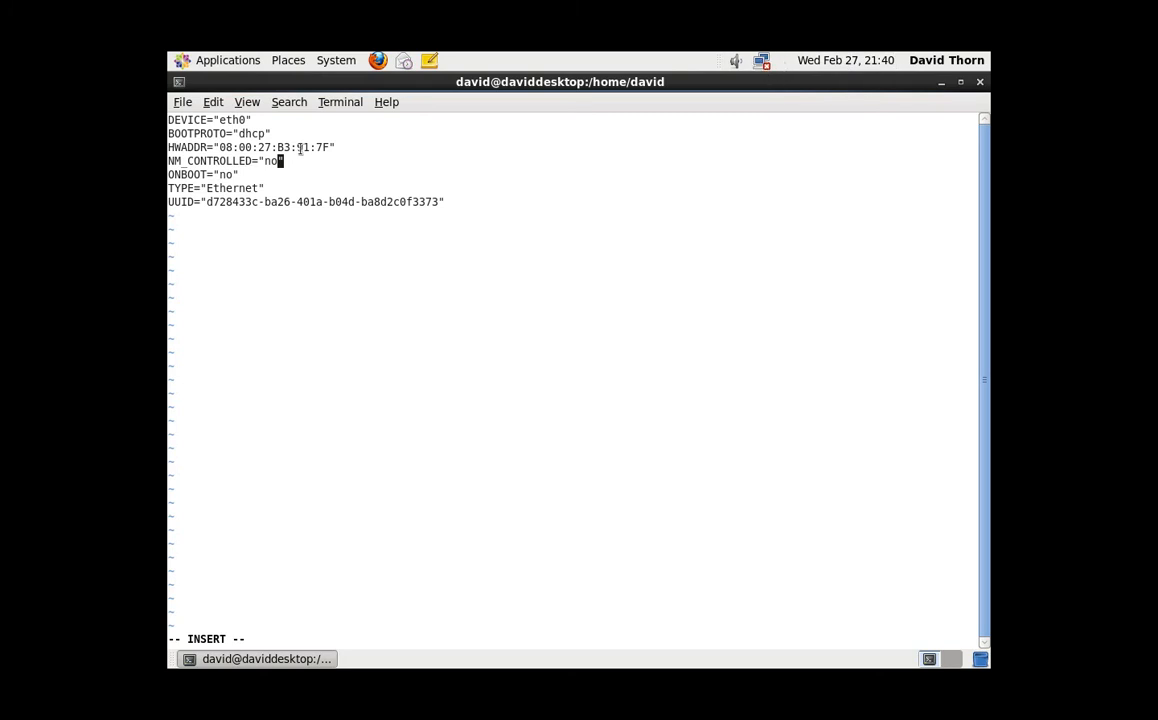
- Set ONBOOT to "yes", save with :wq, and enter ifconfig at the prompt
key("Down")
key("BackSpace")
key("BackSpace")
type("yes")
key("Down")
key("Escape")
type(":wq")
key("Return")
type("ifet")
key("BackSpace")
key("BackSpace")
key("BackSpace")
key("BackSpace")
type("i")
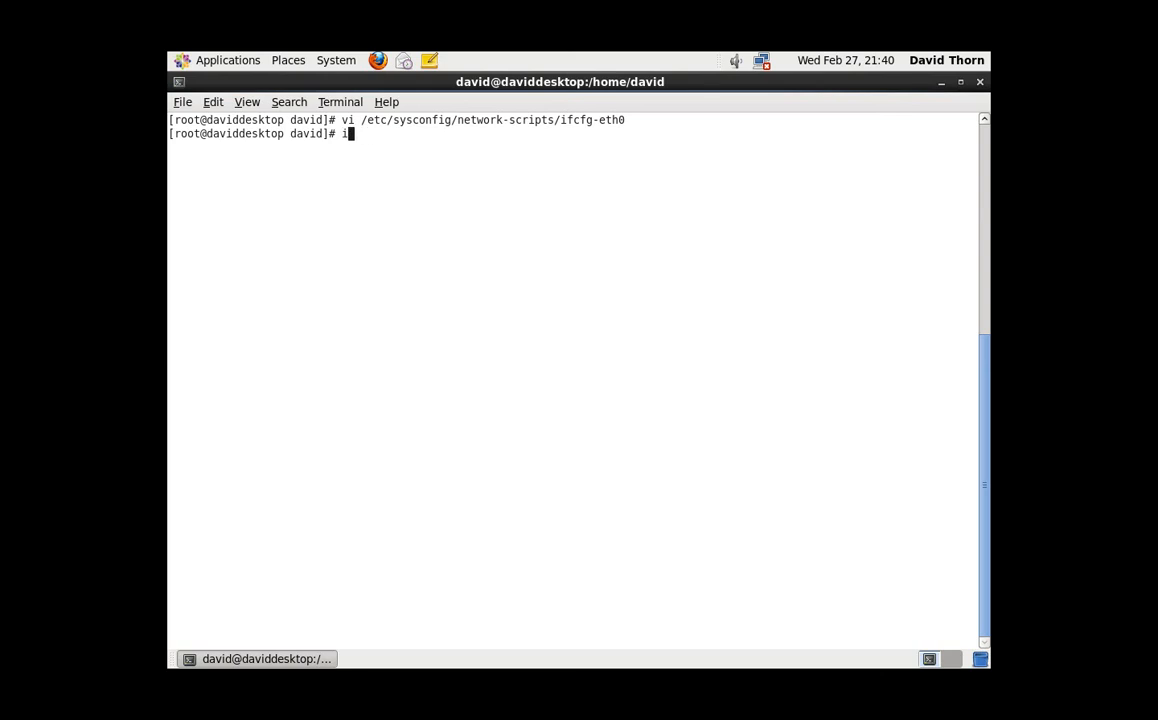
type("fconfig")
- Run ifconfig, bring up eth0 with ifup eth0, and confirm it gets 10.10.10.30
key("Return")
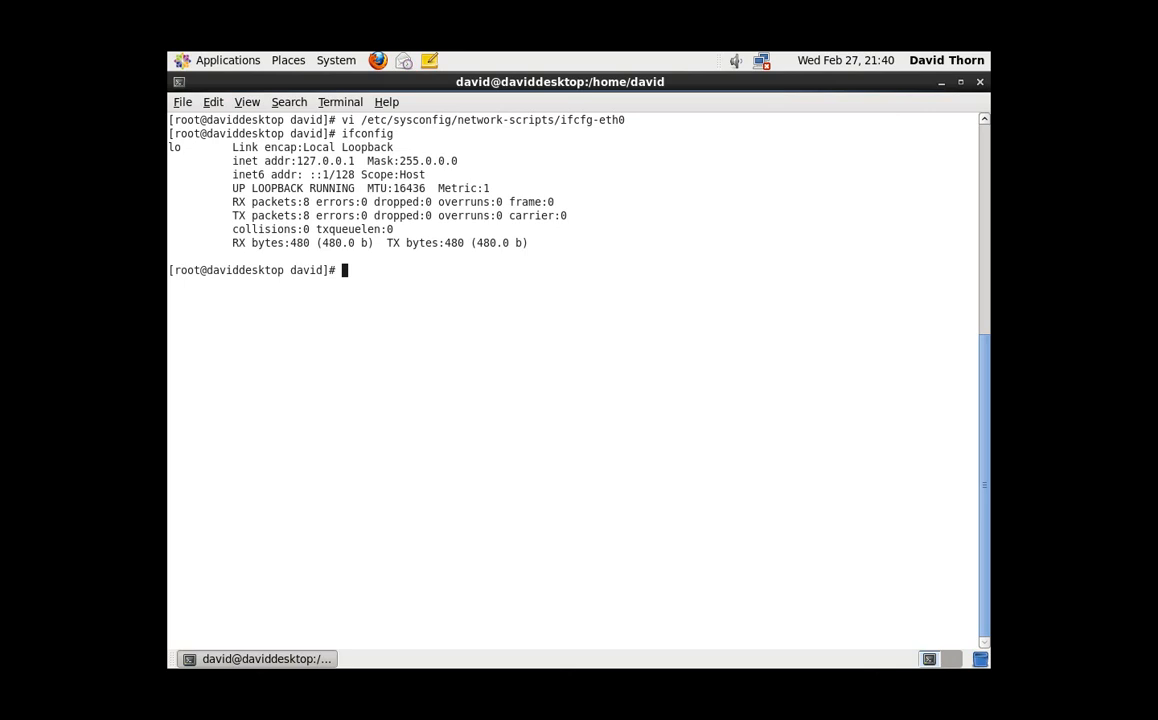
type("ifup eth0")
key("Return")
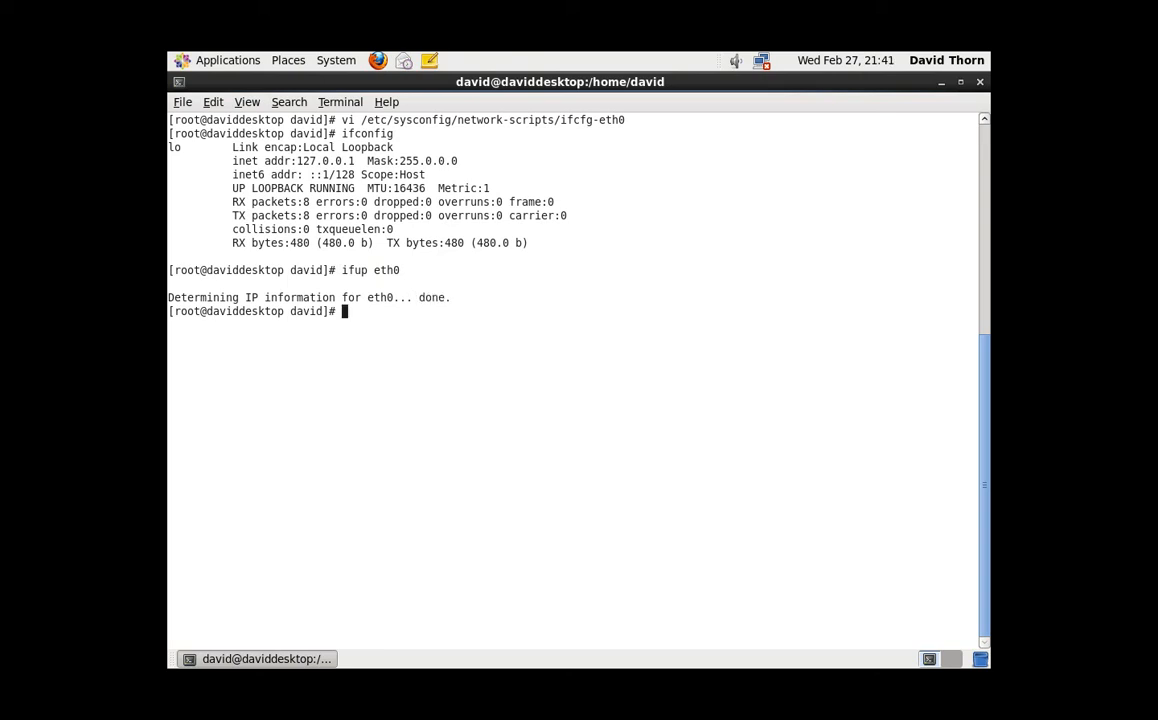
type("ifconfig")
key("Return")
- Ping the 10.10.10.1 gateway, stop it, and clear the screen
type("ping goo")
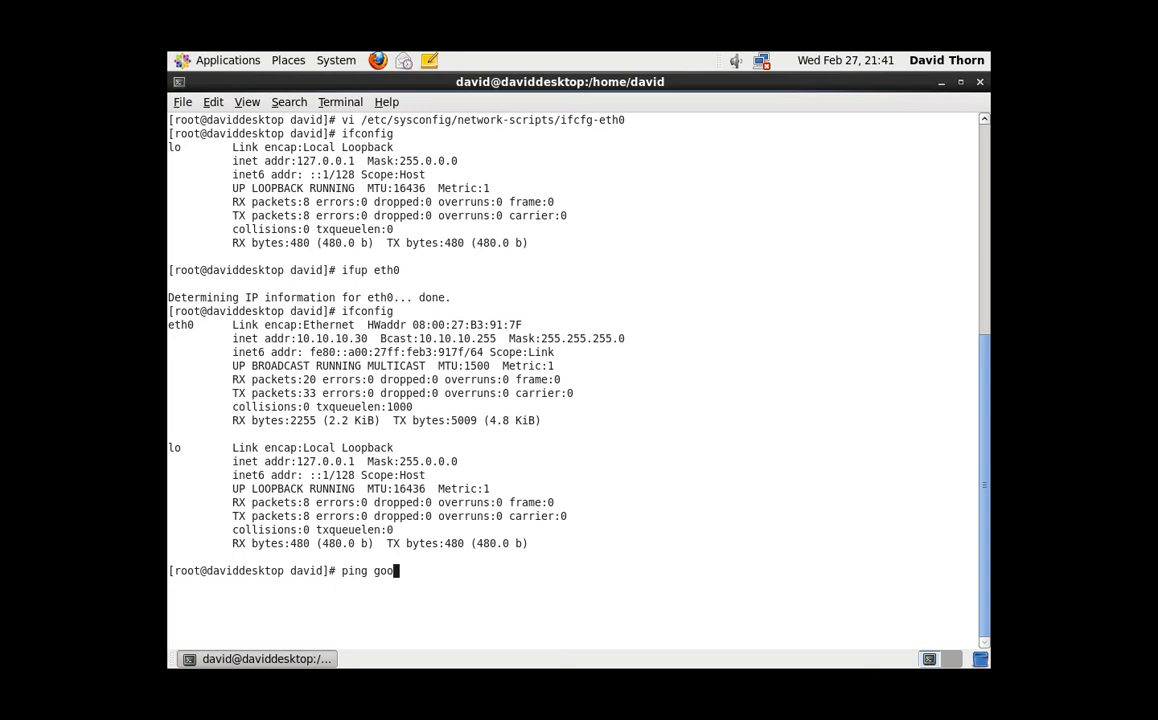
type("gle")
key("BackSpace")
key("BackSpace")
key("BackSpace")
key("BackSpace")
key("BackSpace")
key("BackSpace")
type("10.10.10.1")
key("Return")
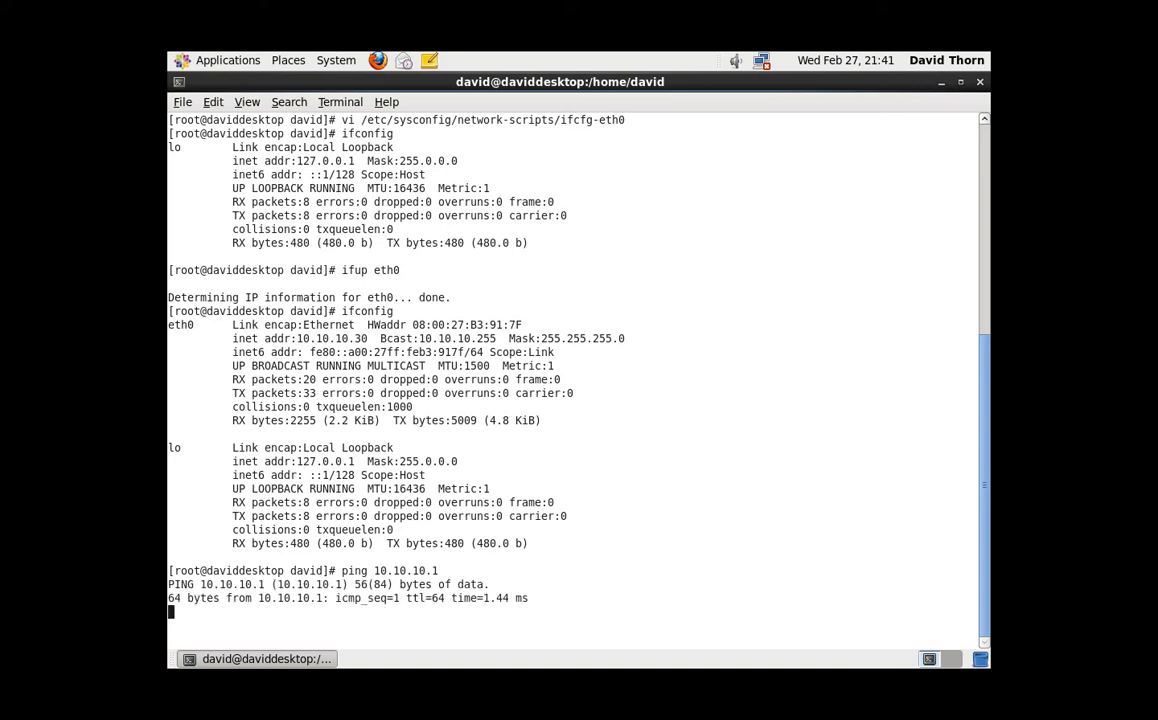
key("ctrl+c")
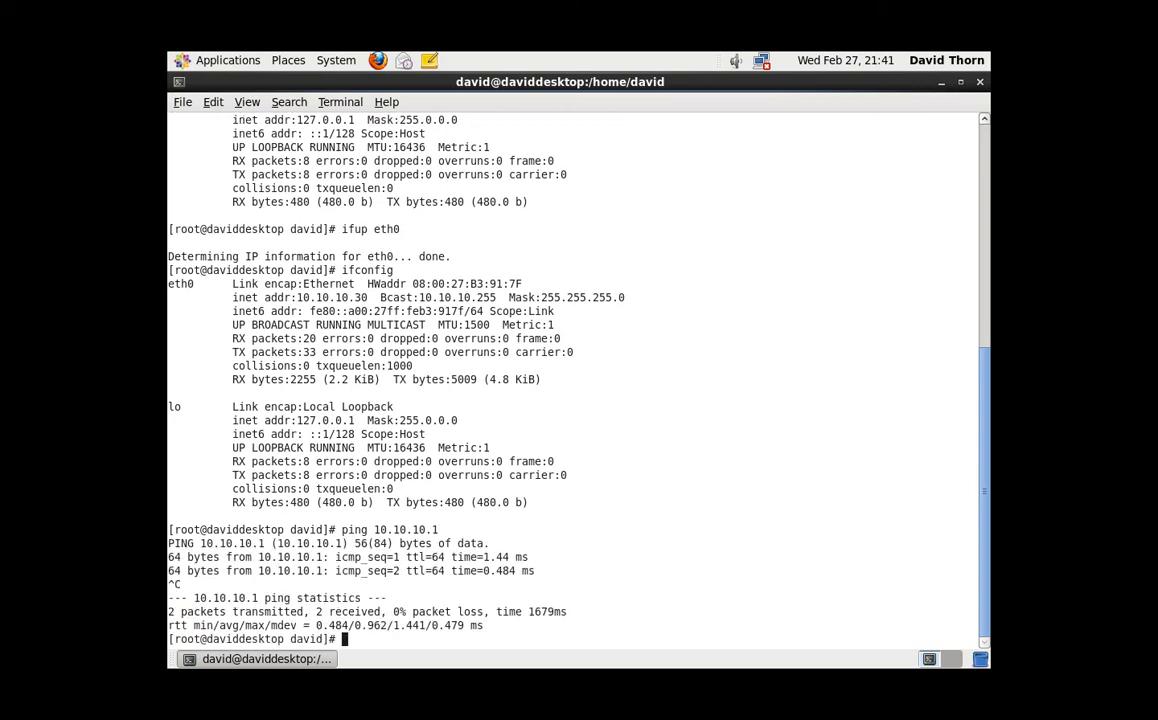
key("ctrl+l")
- Ping google.com, youtube.com and facebook.com in turn, then clear the terminal
type("ping google.com")
key("Return")
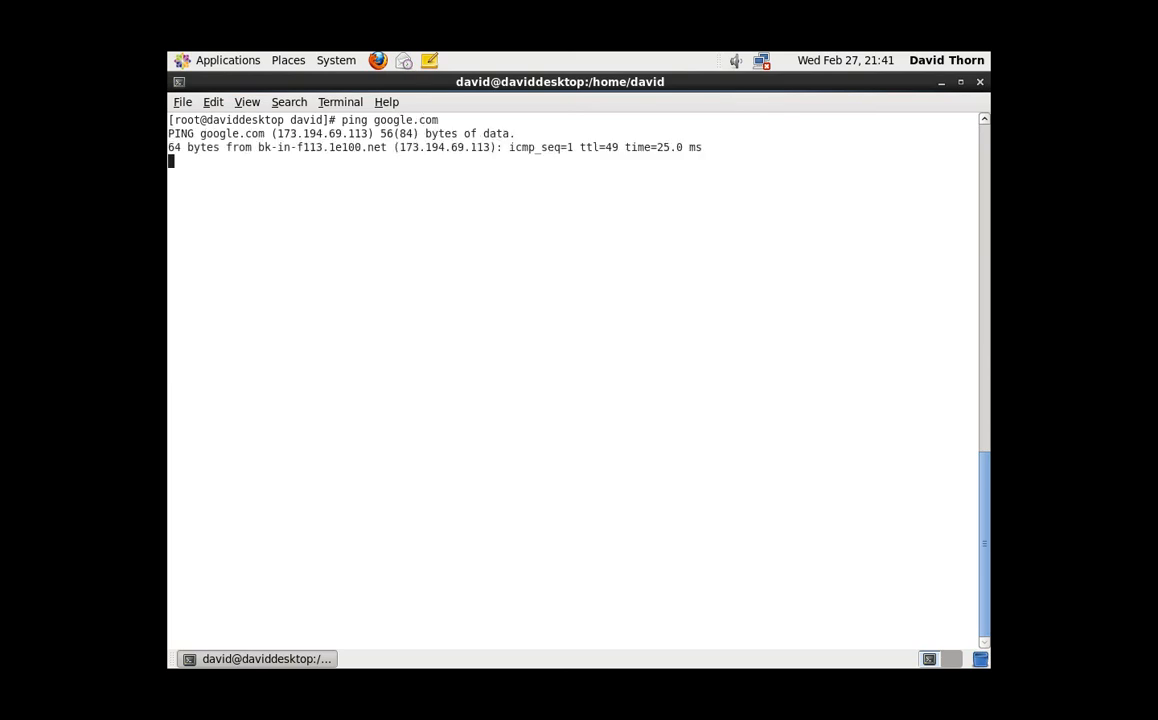
key("ctrl+c")
type("ping youtube.com")
key("Return")
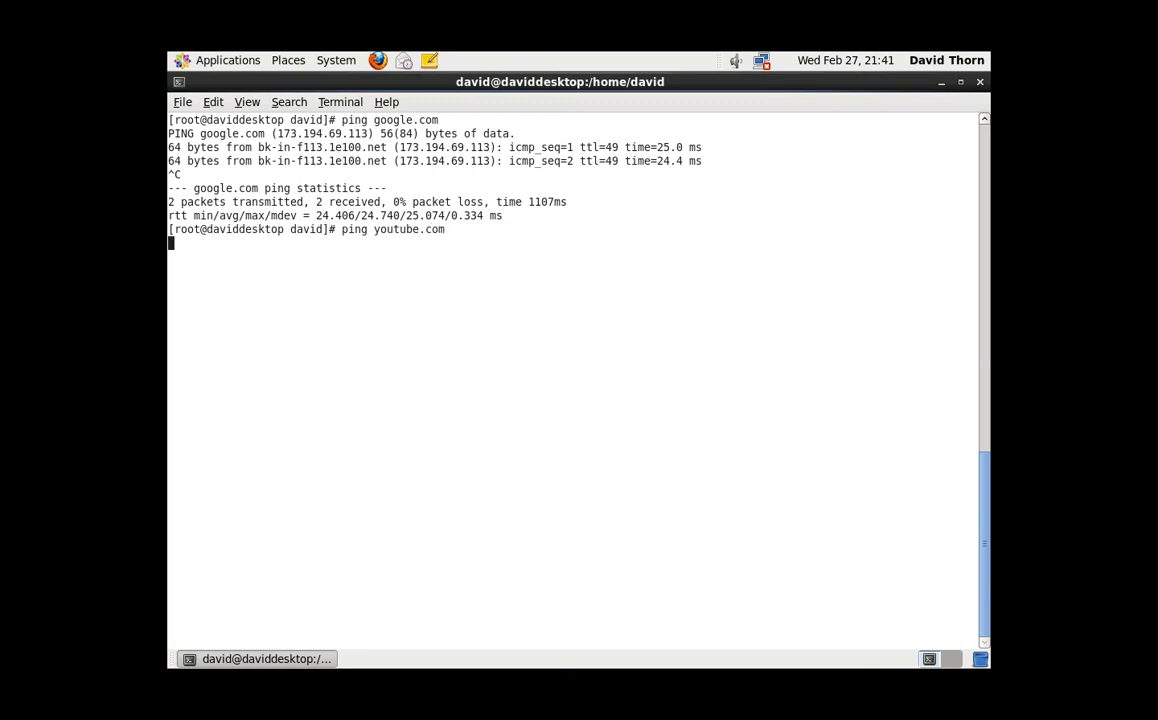
key("ctrl+c")
type("ping facebook.co")
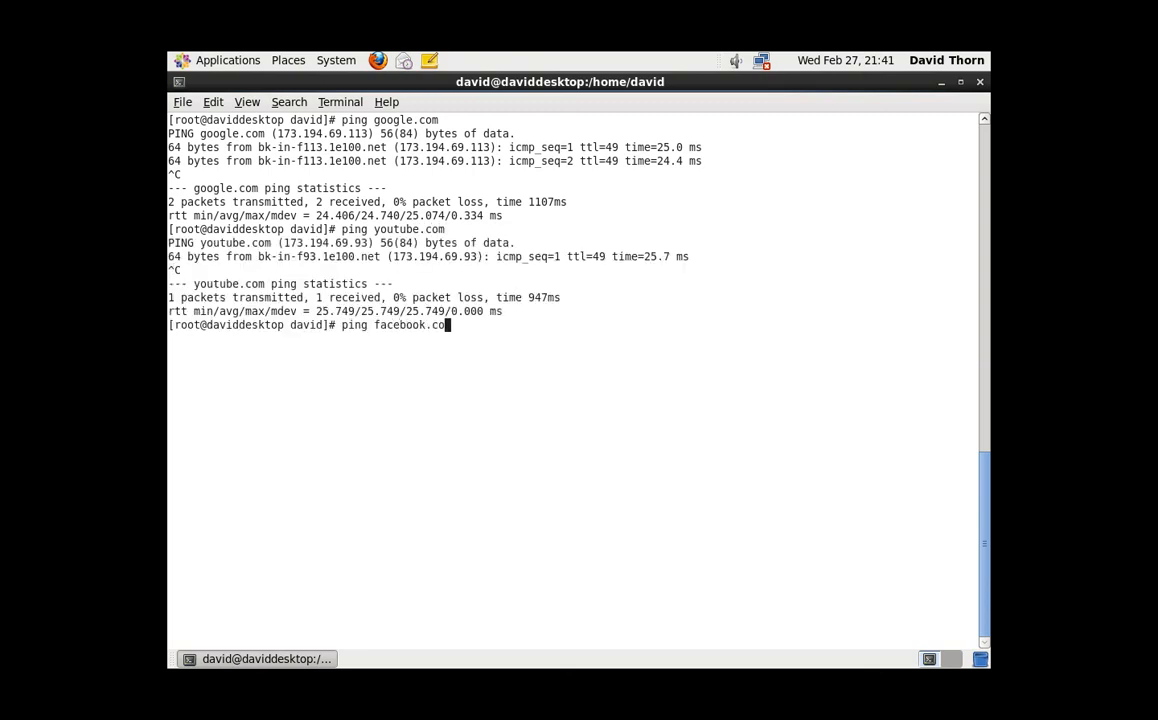
type("m")
key("Return")
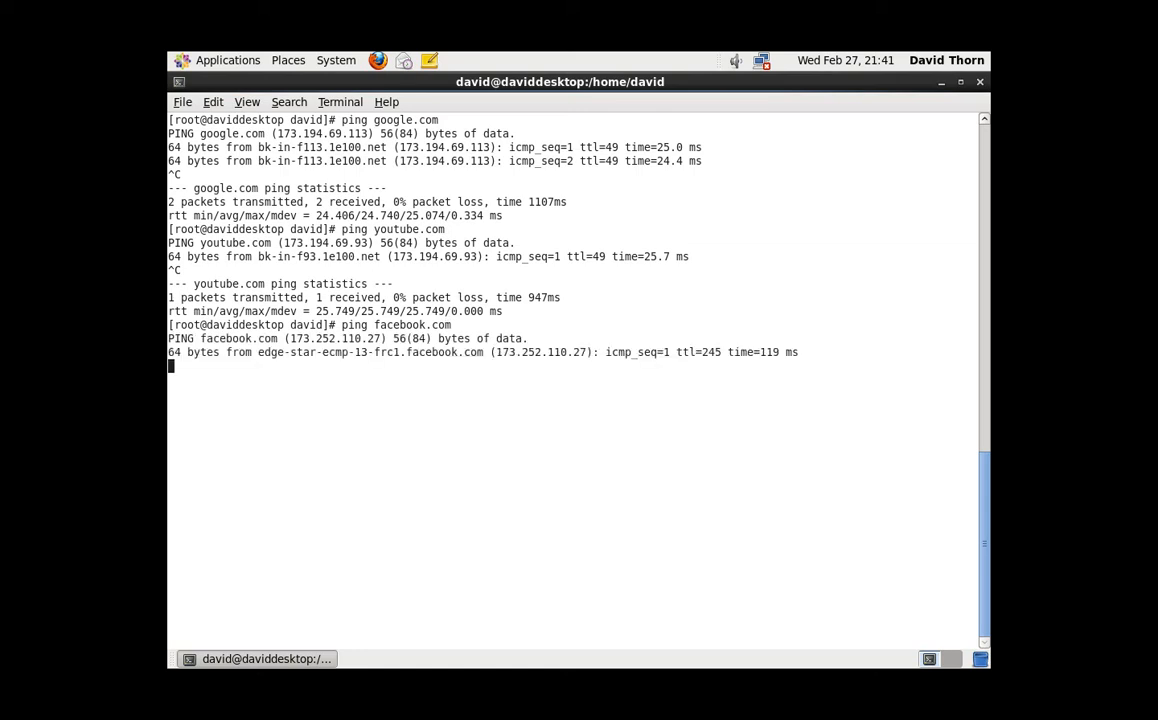
key("ctrl+c")
key("ctrl+l")
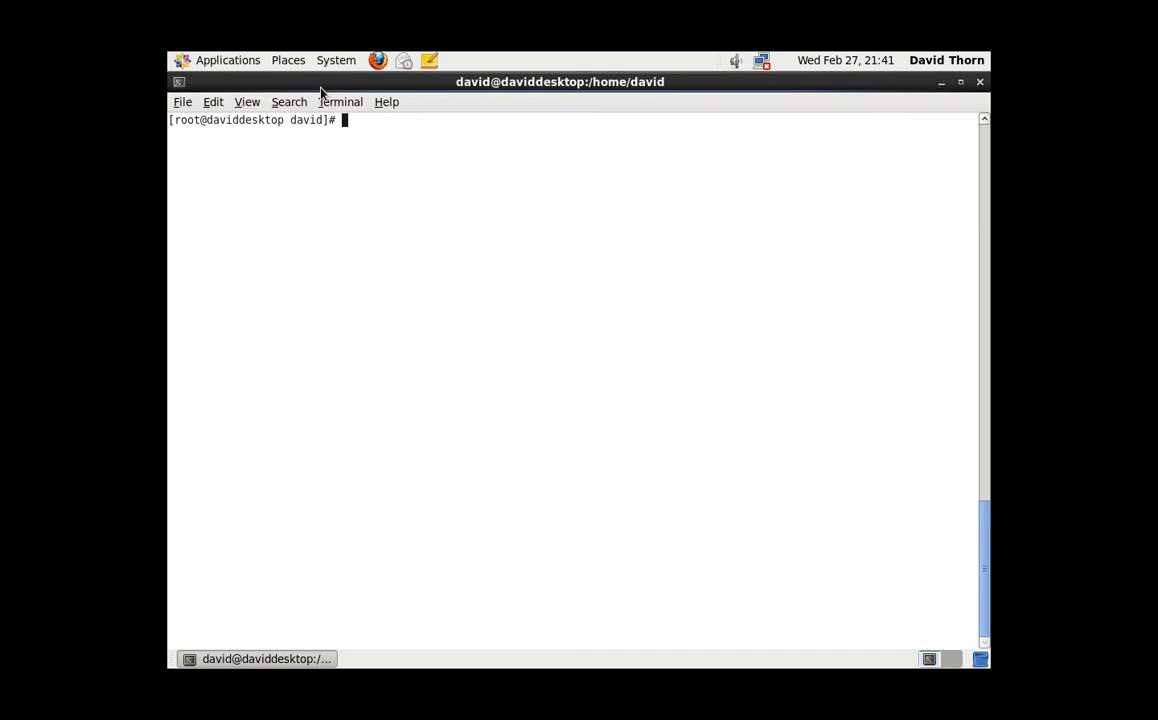
- Open the sudoers file with visudo
type("su -")
key("BackSpace")
key("BackSpace")
key("BackSpace")
type("udo")
key("BackSpace")
key("BackSpace")
key("BackSpace")
key("BackSpace")
key("BackSpace")
type("visudo")
key("Return")
- Add a user line ALL=(ALL) ALL below root's entry, save with :wq, and type su to the user
key("Page_Down")
key("Page_Down")
key("Page_Down")
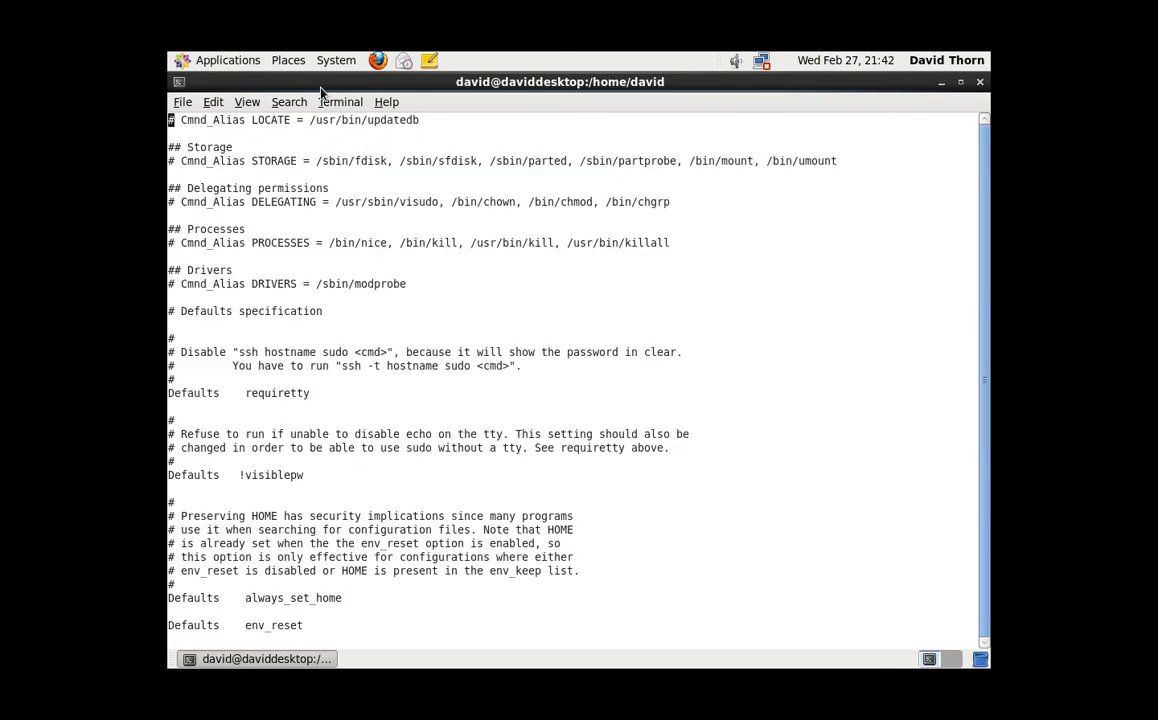
key("Page_Up")
key("Up")
key("Up")
key("Up")
key("Up")
key("Up")
key("Up")
key("Up")
key("Up")
key("Up")
key("Up")
key("Up")
key("Up")
key("Up")
key("Up")
key("Up")
key("Up")
key("Up")
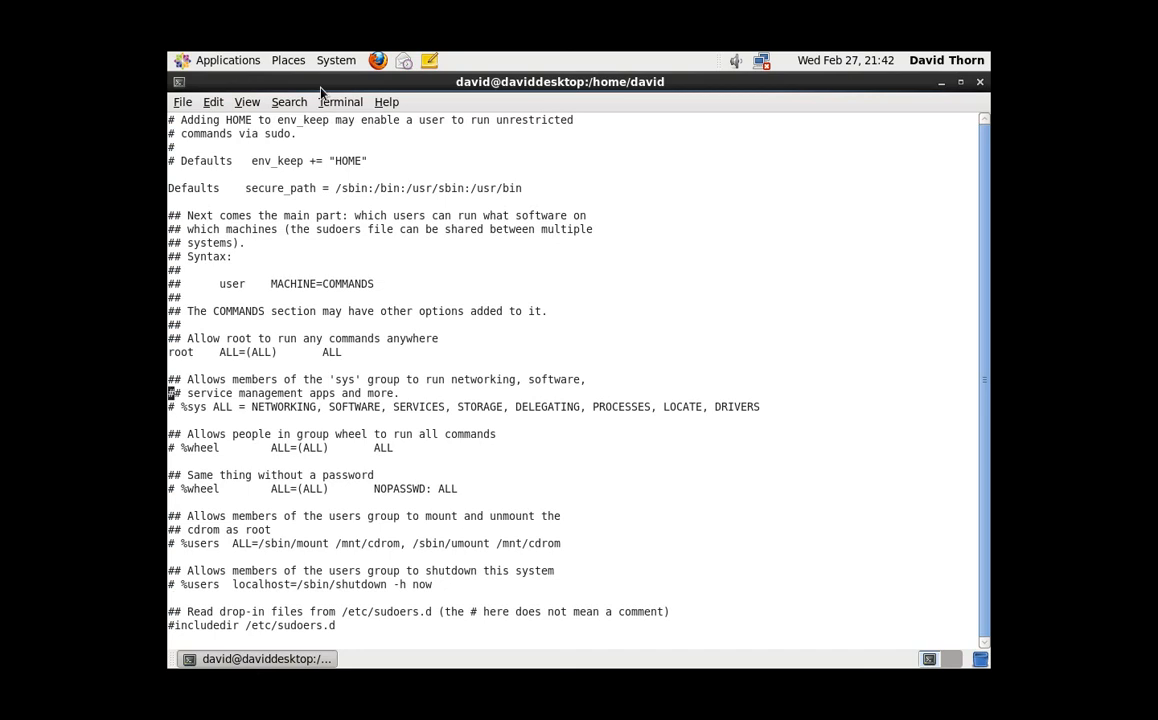
key("Up")
key("Up")
key("Up")
key("Down")
type("idavid")
key("Tab")
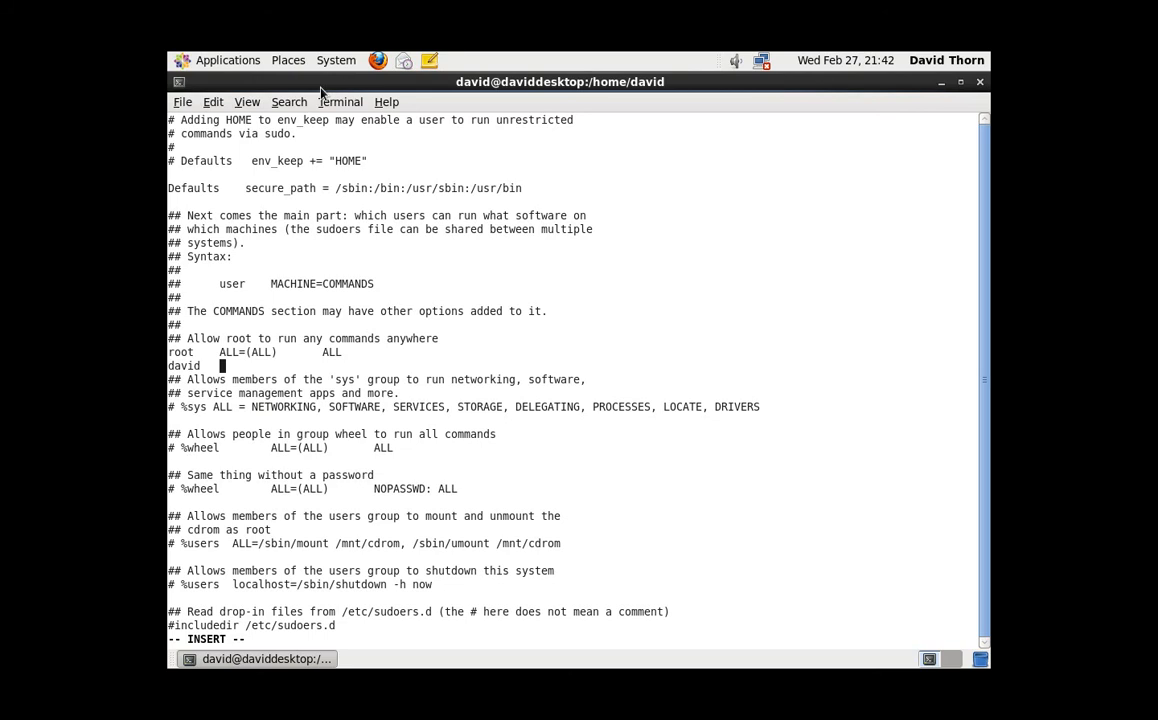
type("ALL=(ALL)")
key("Tab")
type("ALL")
key("Escape")
type(":wq")
key("Return")
type("su dav")
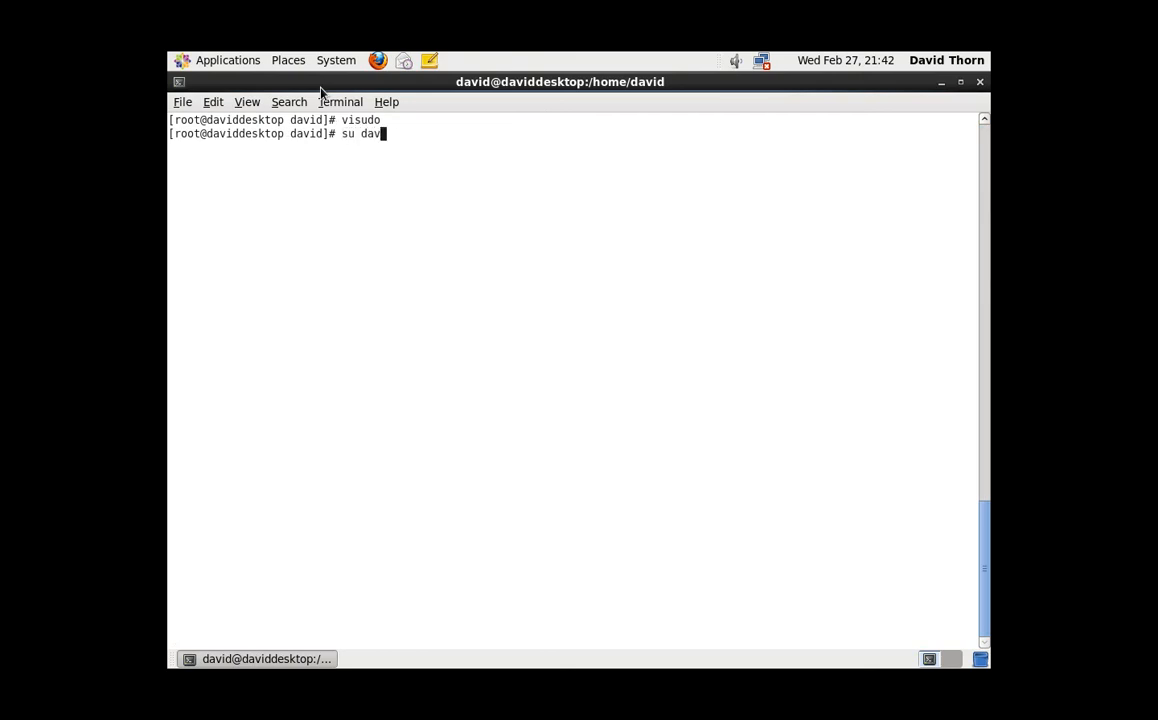
type("id")
- As the regular user, run sudo yum update, confirm with y, and minimize the terminal
key("Return")
type("sudo yum ")
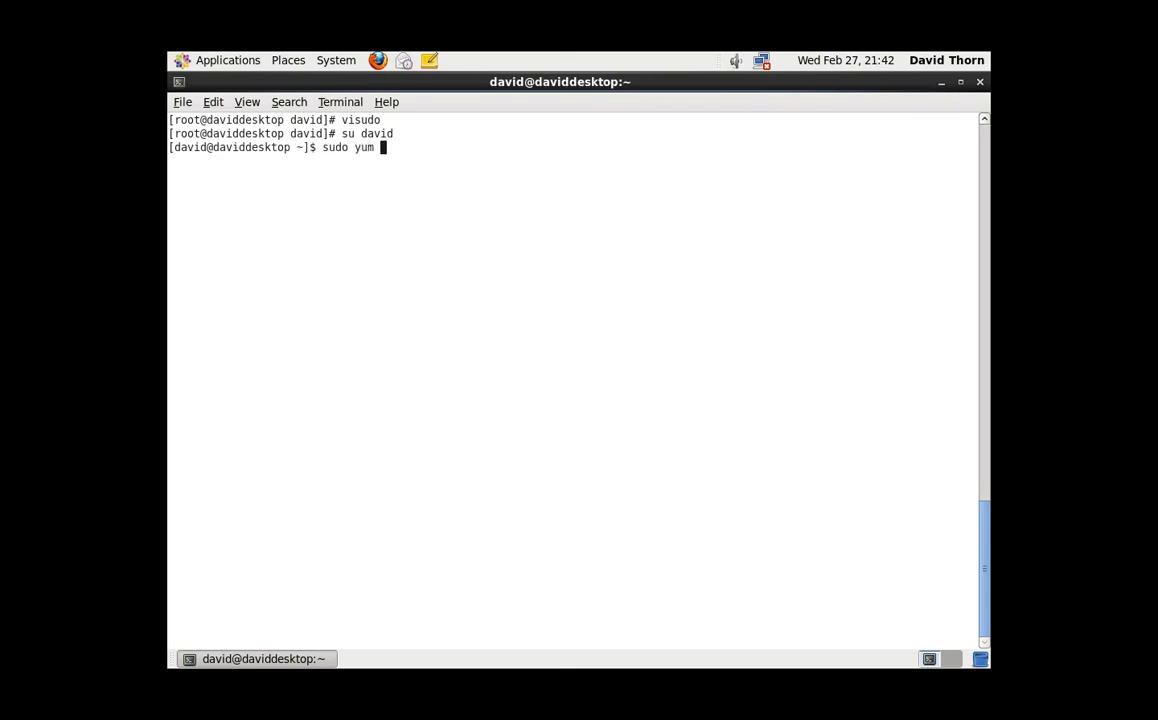
type("update")
key("Return")
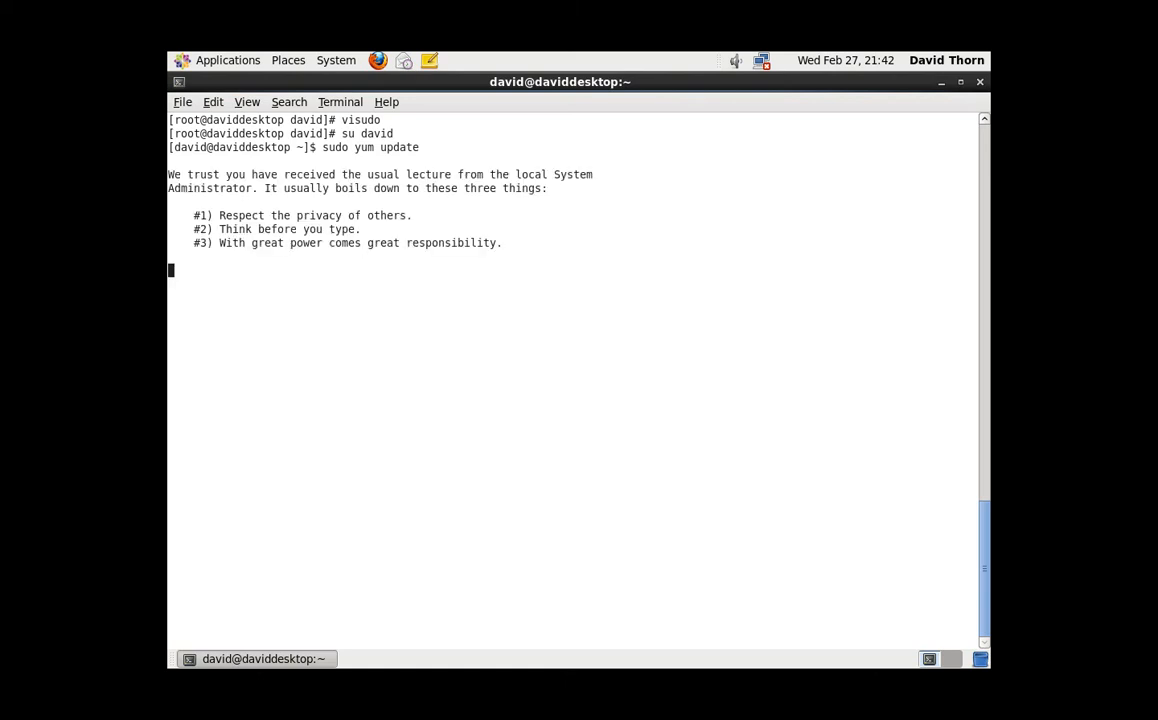
key("Return")
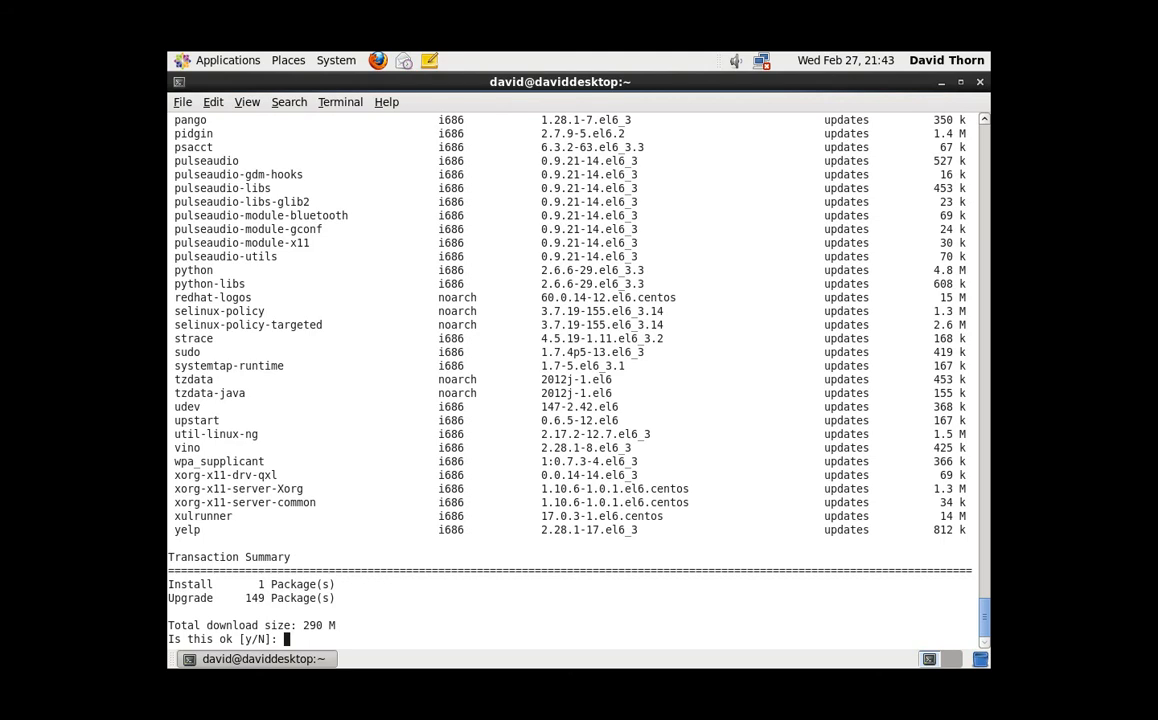
type("y")
key("Return")
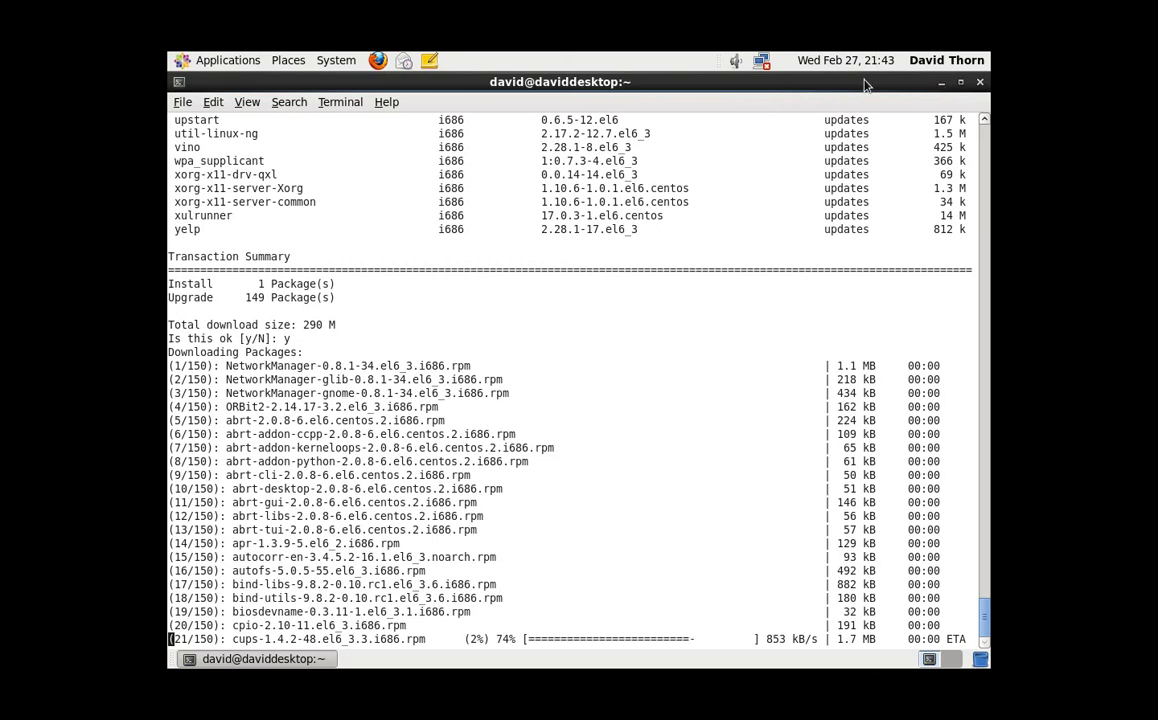
left_click(941, 83)
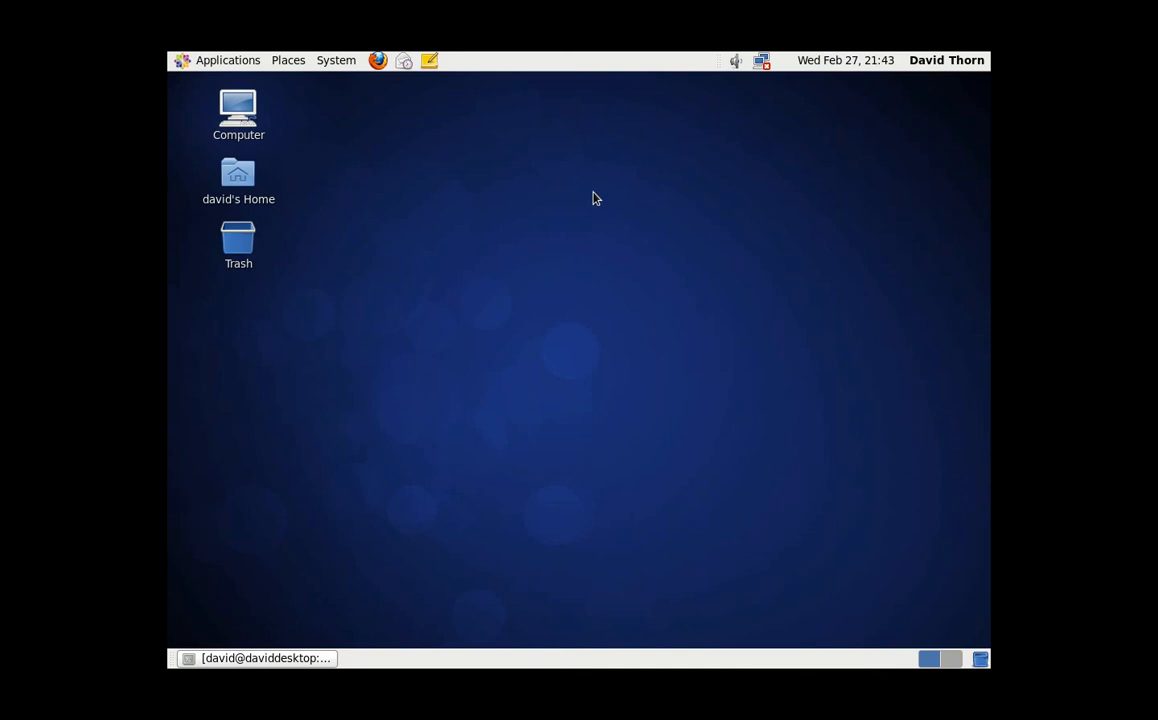
- Exit full screen and arrange the DavidDesktop guest window beside the VirtualBox Manager window
key("ctrl+c")
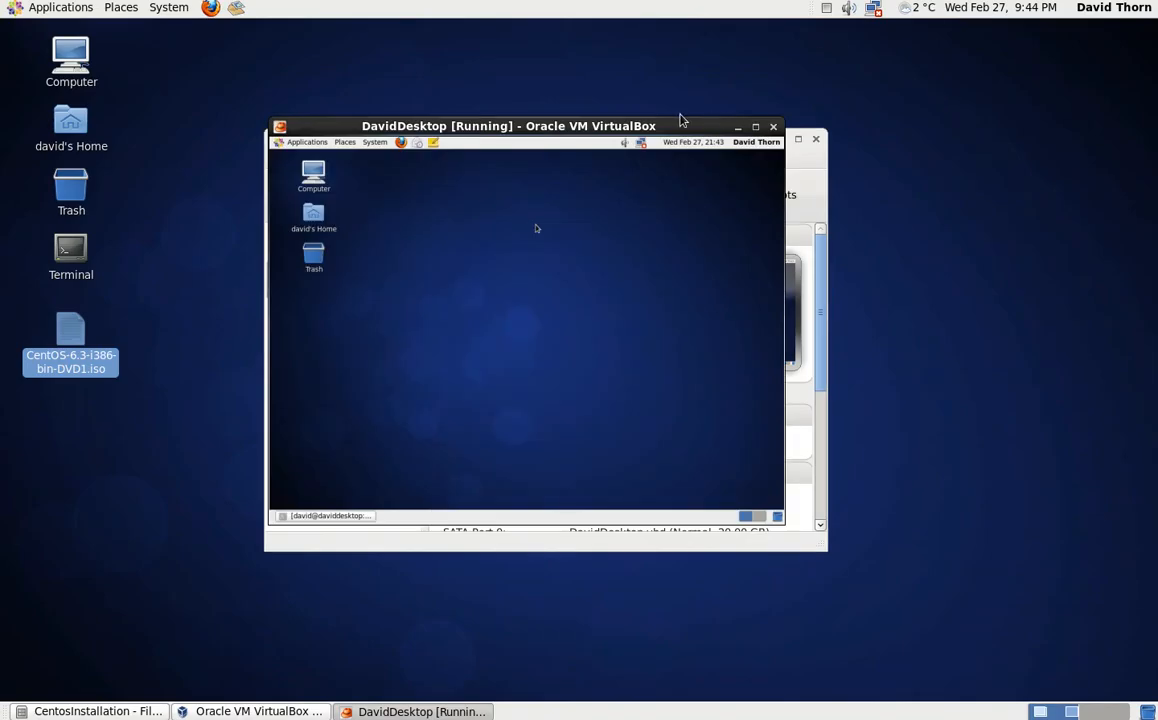
left_click_drag(648, 128, 885, 114)
left_click_drag(442, 142, 296, 101)
left_click_drag(757, 114, 655, 122)
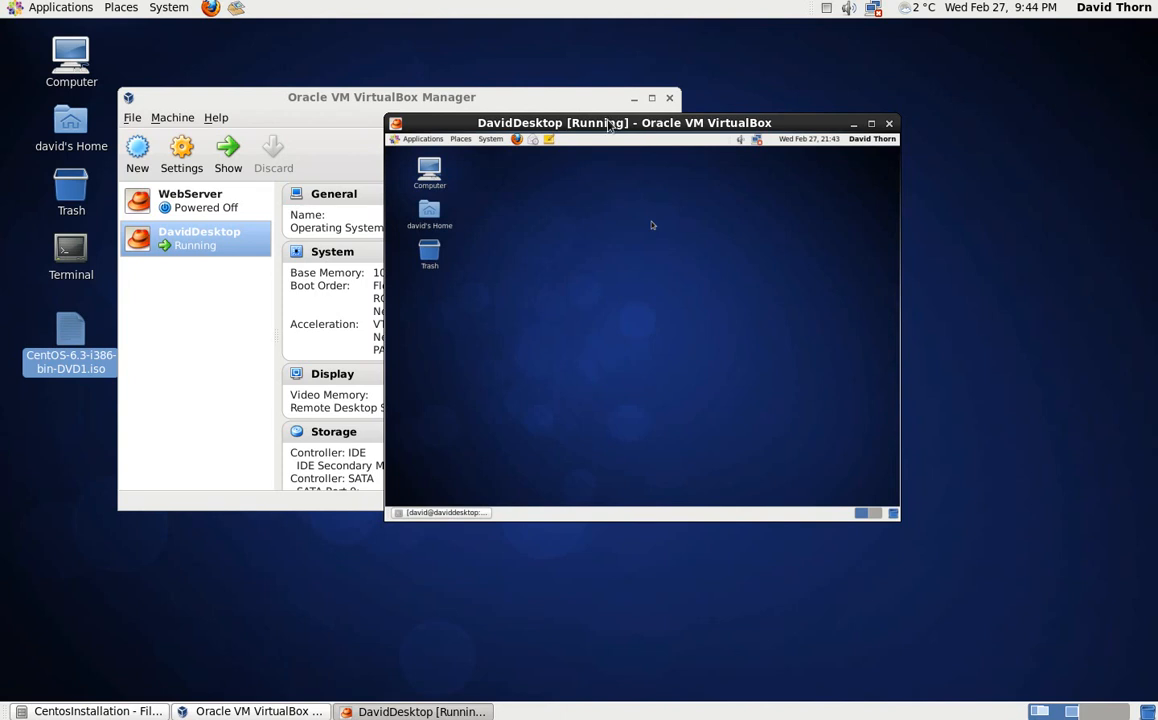
left_click_drag(456, 123, 451, 143)
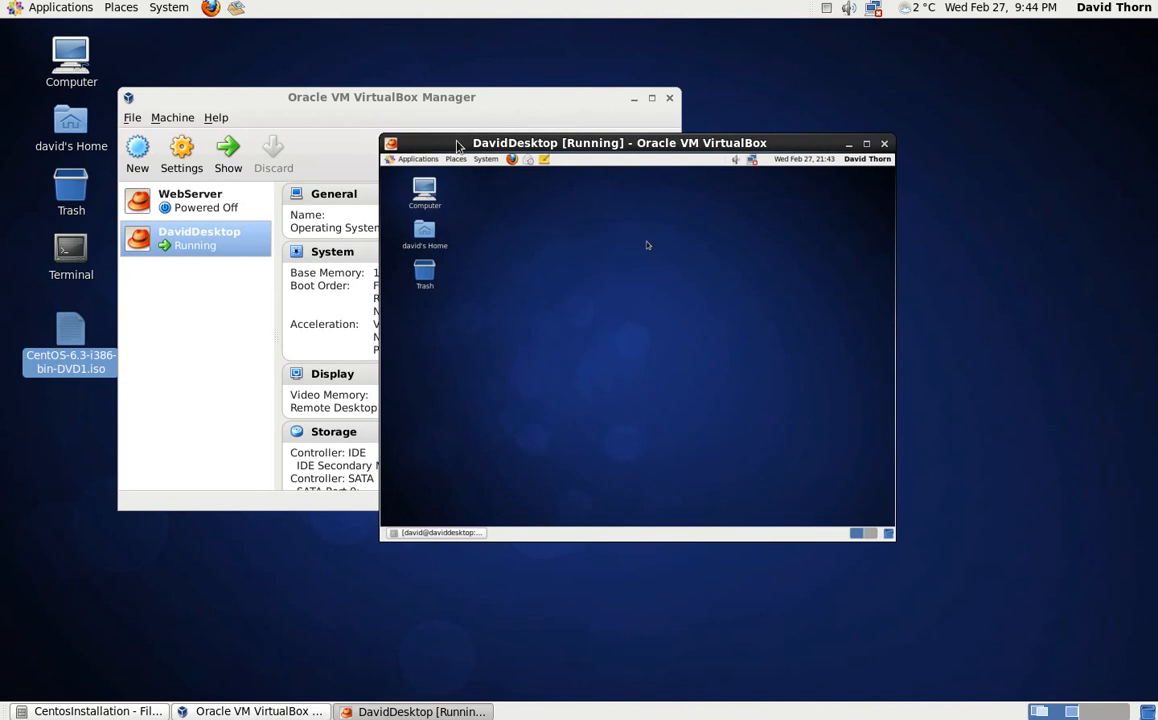